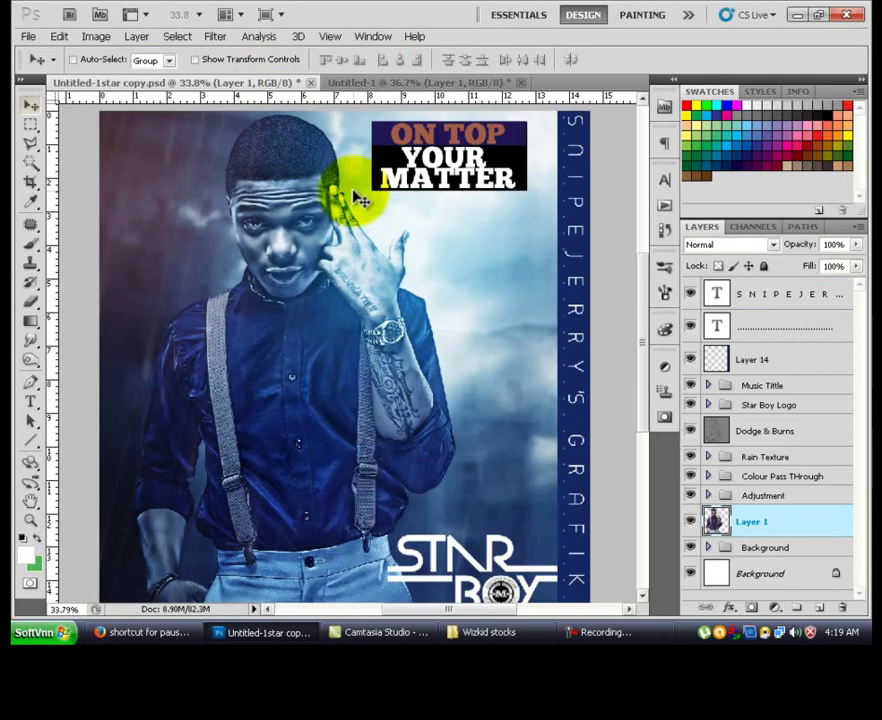
Step: Hide every layer above the white background, expand the Background group and view its Layer 3 and Layer 4 images separately
scroll(360, 200, down, 1)
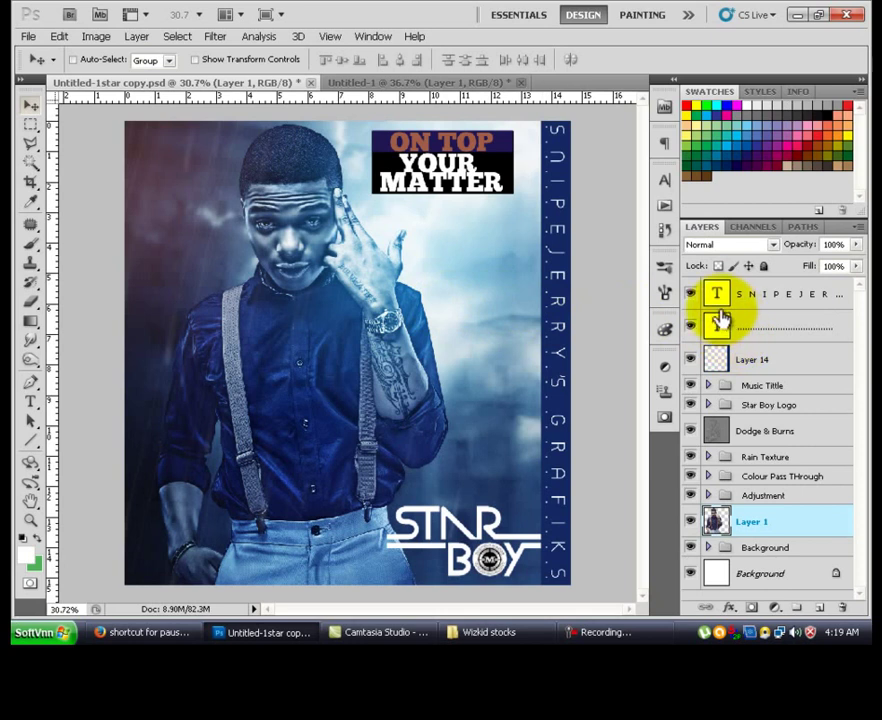
mouse_move(691, 292)
mouse_down()
mouse_move(699, 309)
mouse_move(687, 553)
mouse_up()
click(707, 550)
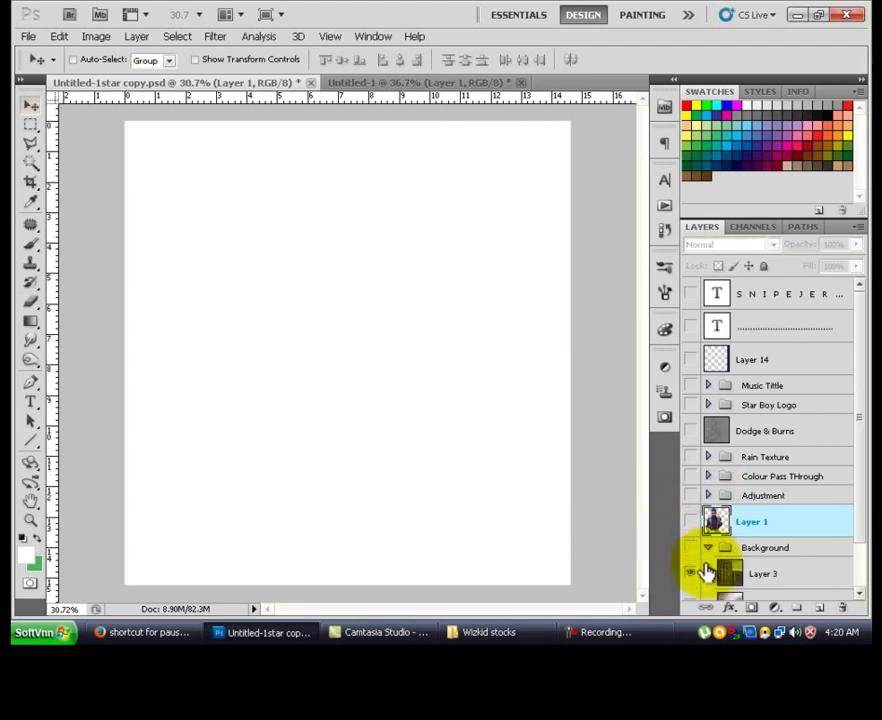
scroll(707, 560, down, 2)
click(690, 518)
click(690, 551)
click(690, 522)
click(690, 520)
click(690, 550)
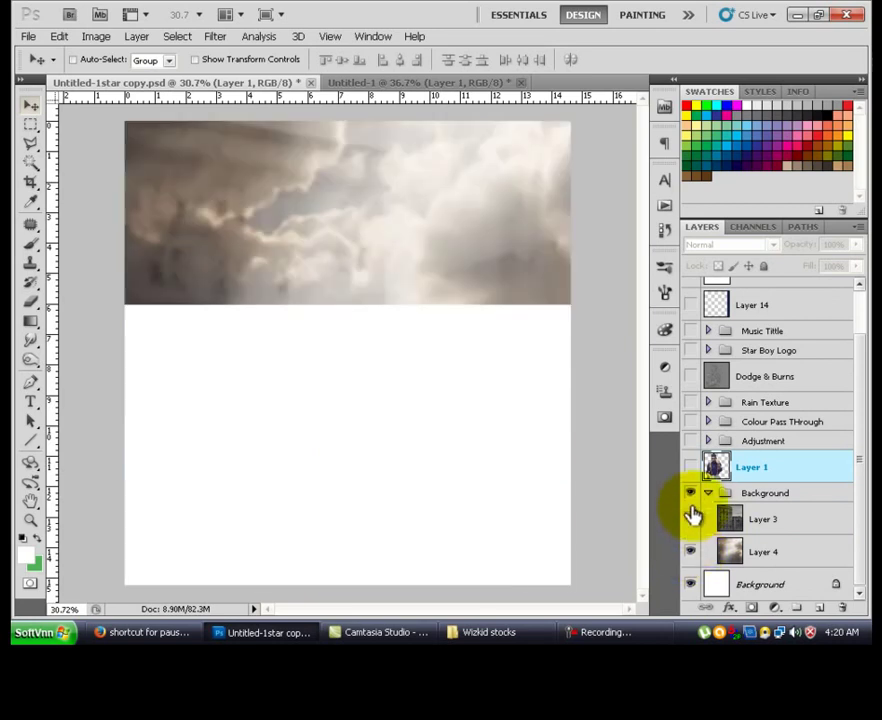
Step: Collapse the Background group and show the finished cover's layers and groups again one by one, from the bottom of the stack upward
click(690, 492)
click(706, 493)
click(690, 496)
click(690, 521)
click(690, 547)
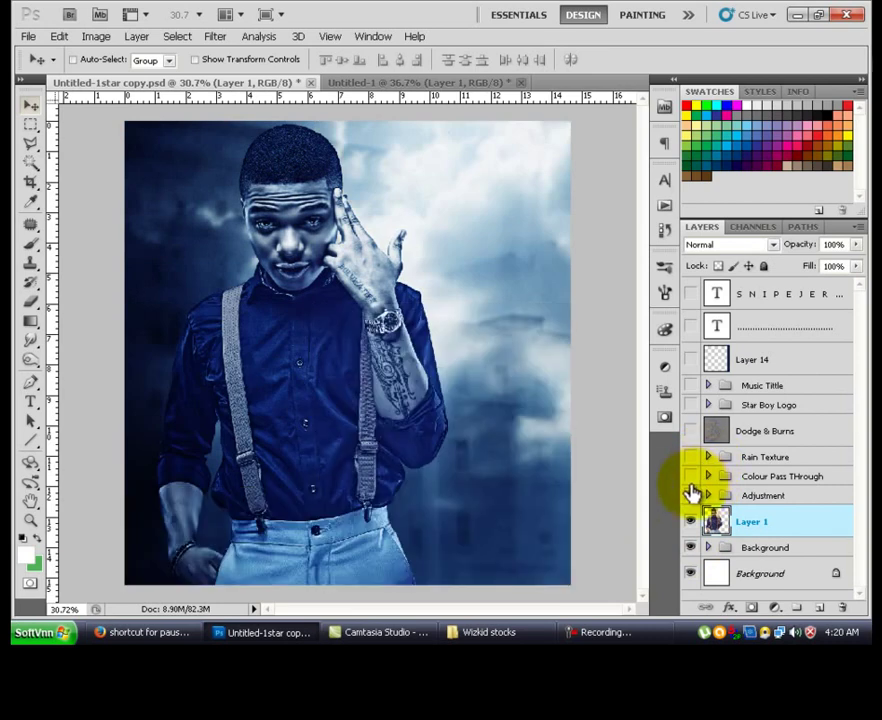
click(690, 476)
click(690, 456)
click(690, 430)
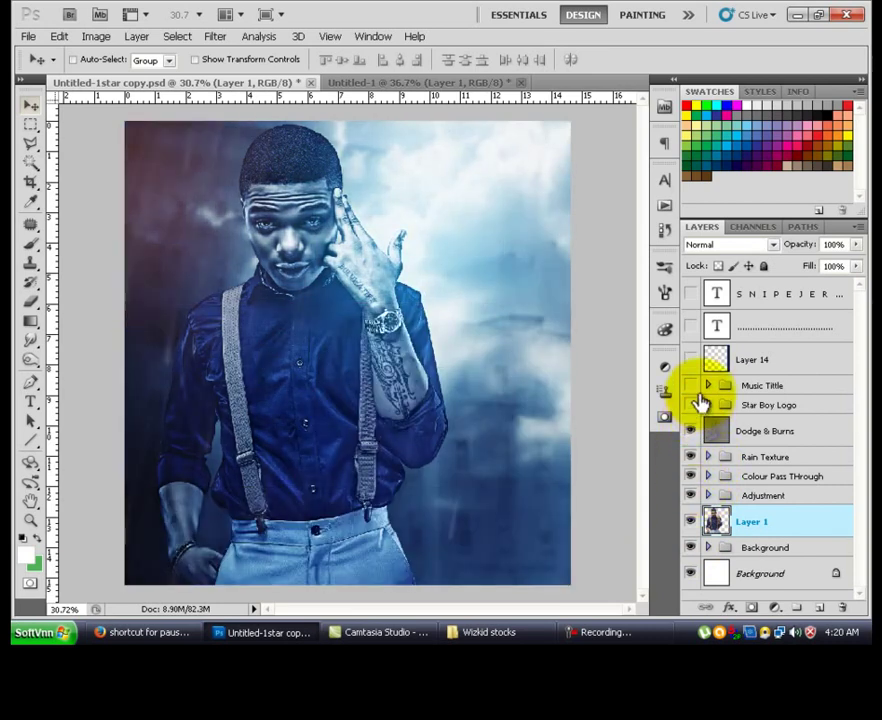
click(690, 385)
click(690, 359)
click(690, 325)
click(690, 293)
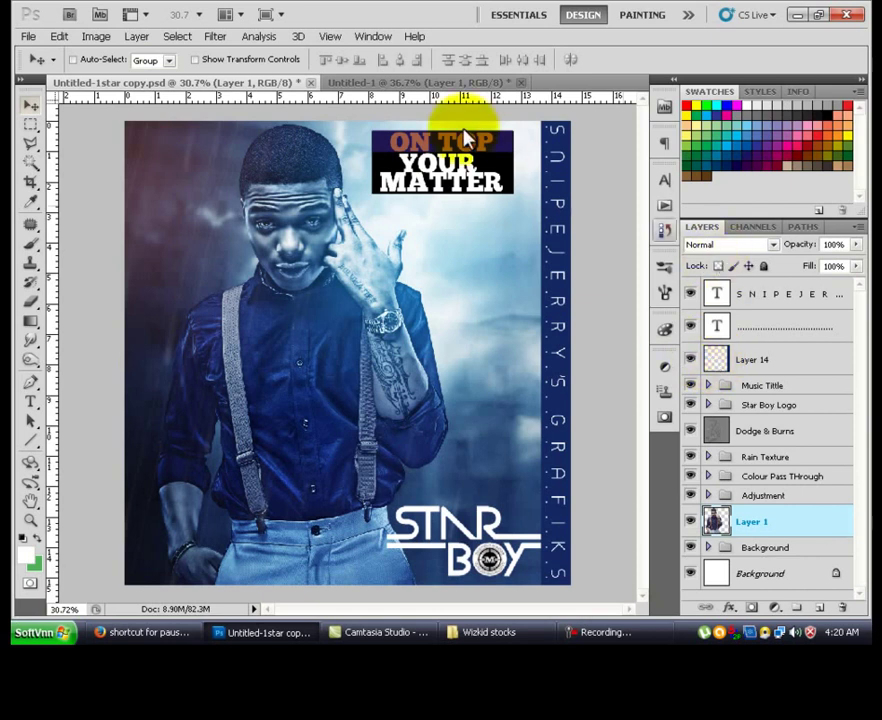
Step: Switch to the Untitled-1 document and review the size, resolution and colour settings for a new document without creating one
click(402, 84)
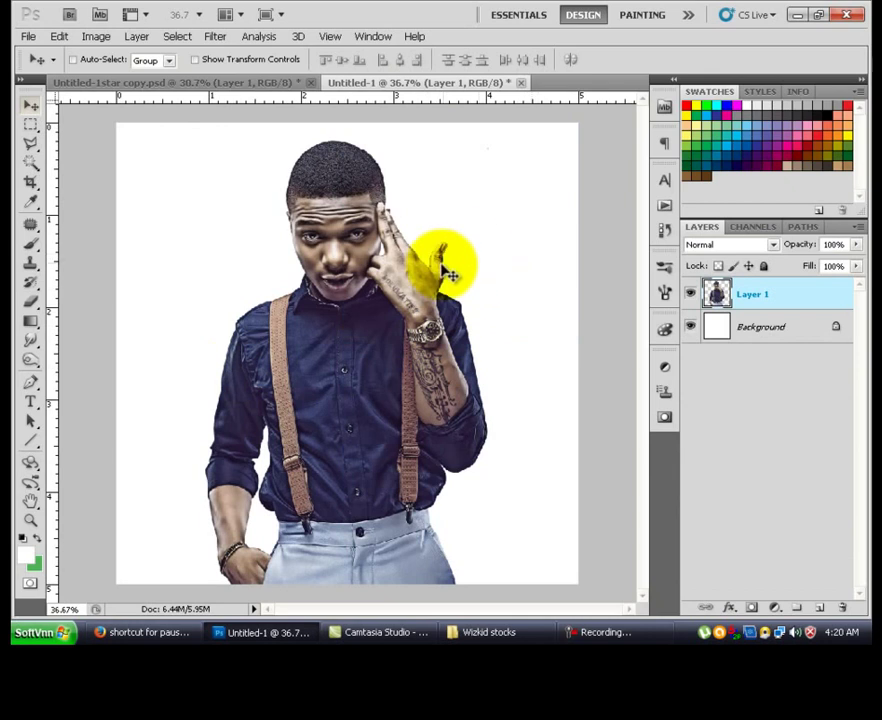
key(ctrl+n)
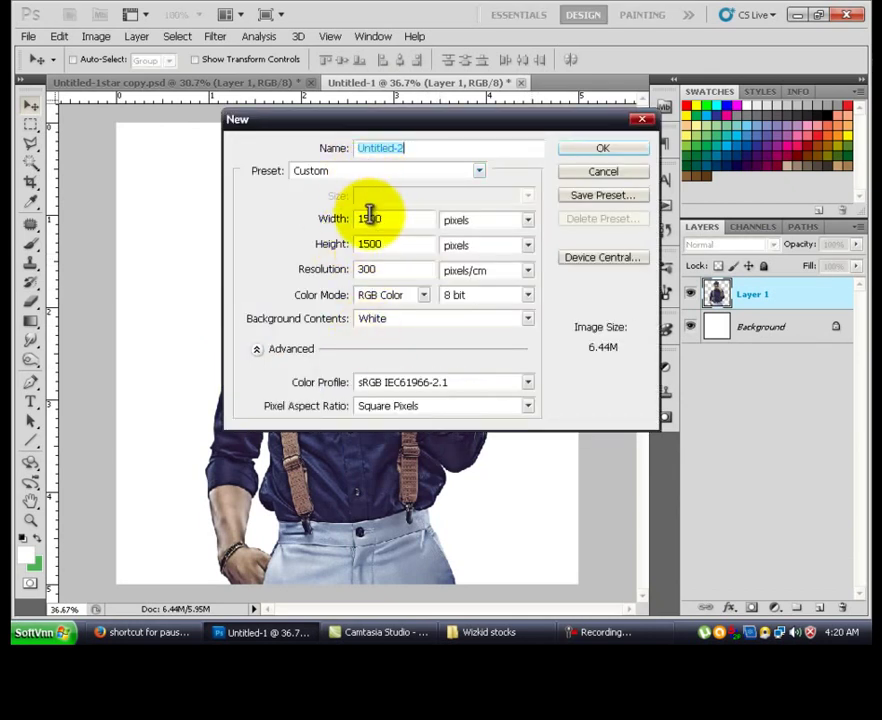
click(476, 221)
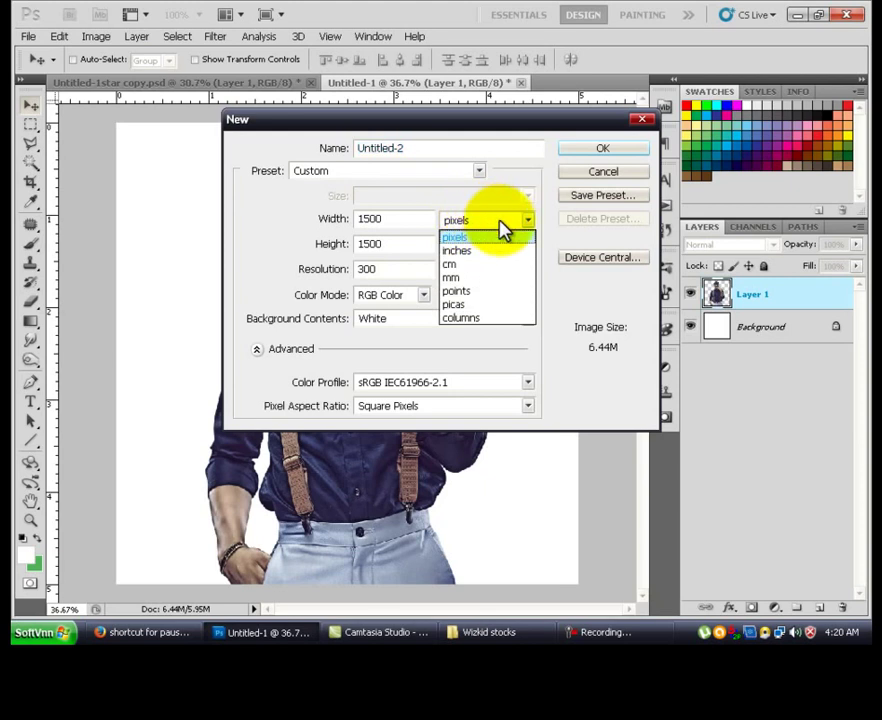
click(493, 220)
click(493, 220)
click(492, 219)
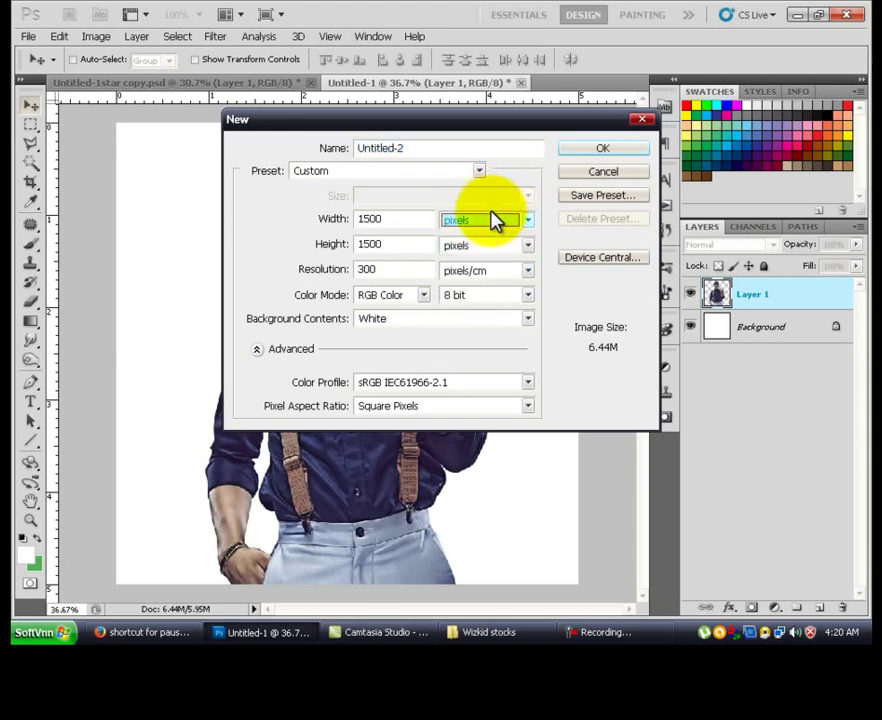
click(387, 219)
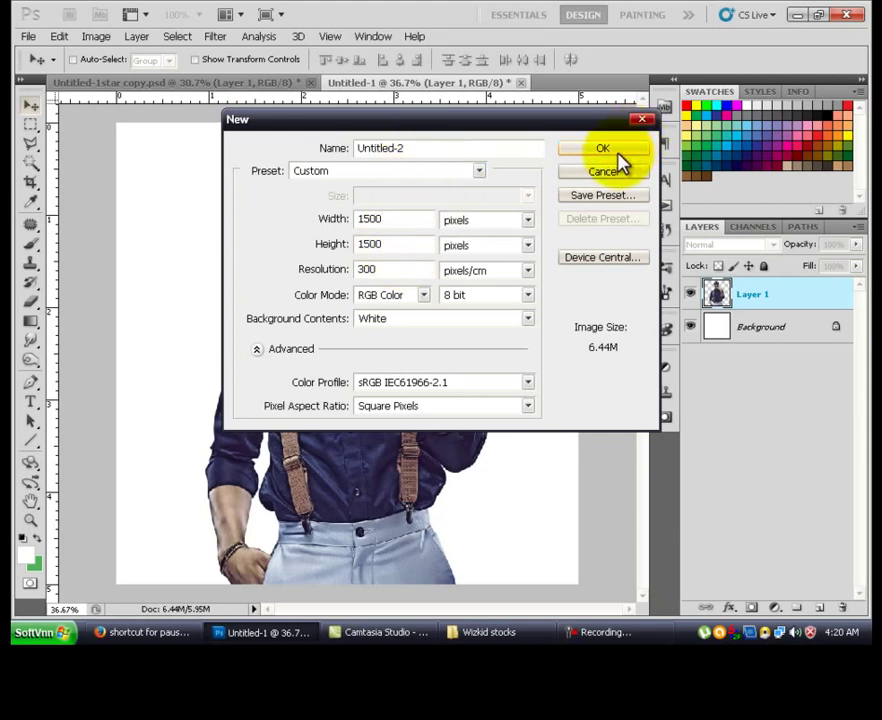
click(612, 176)
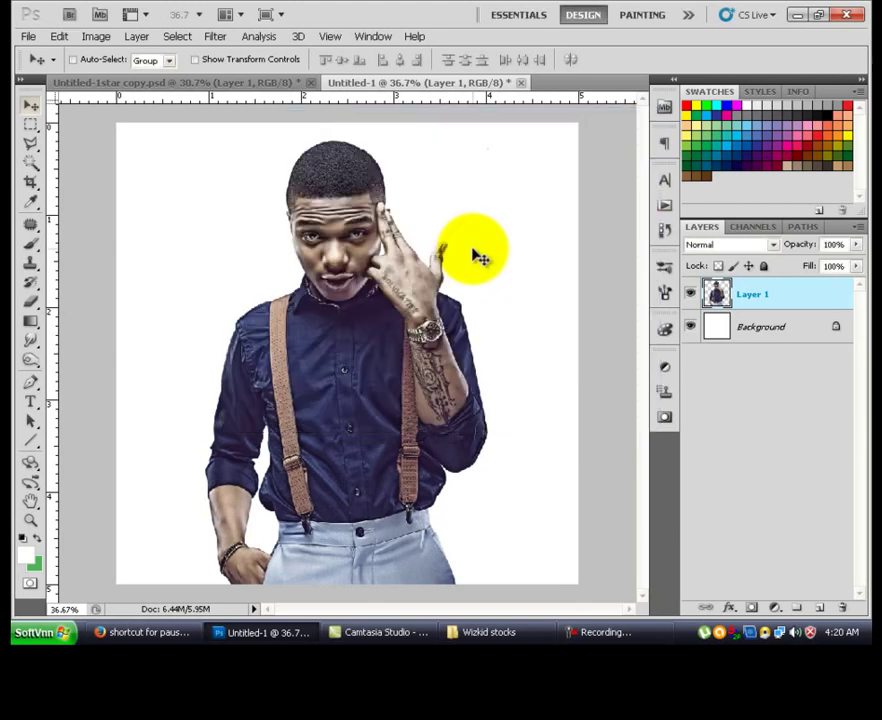
Step: Move the man's cut-out on Layer 1 leftward with Free Transform to about X 602 px, Y 778.5 px
right_click(372, 298)
click(375, 307)
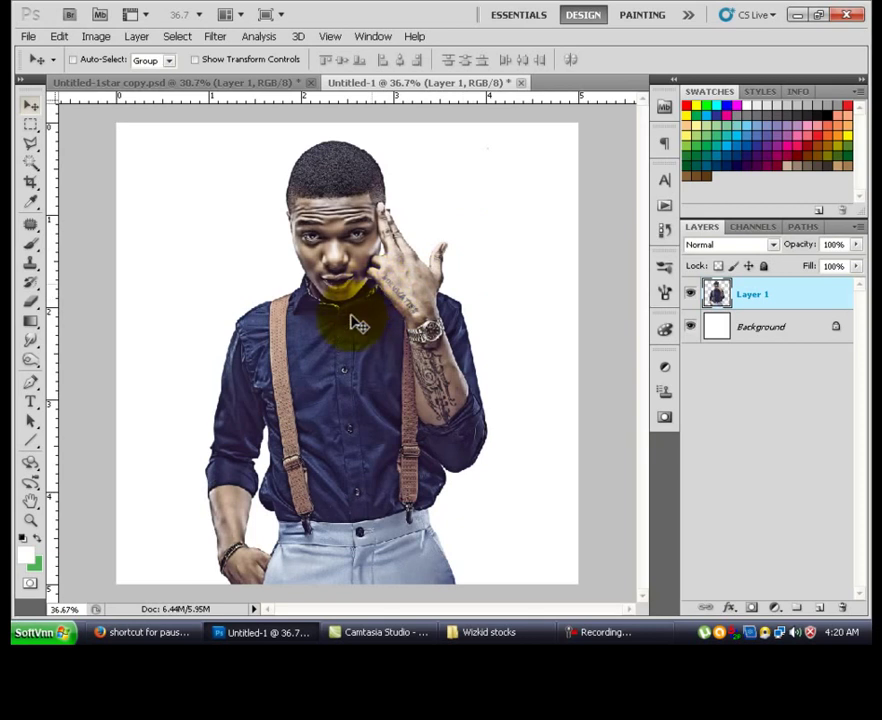
key(ctrl+t)
drag(358, 325, 354, 321)
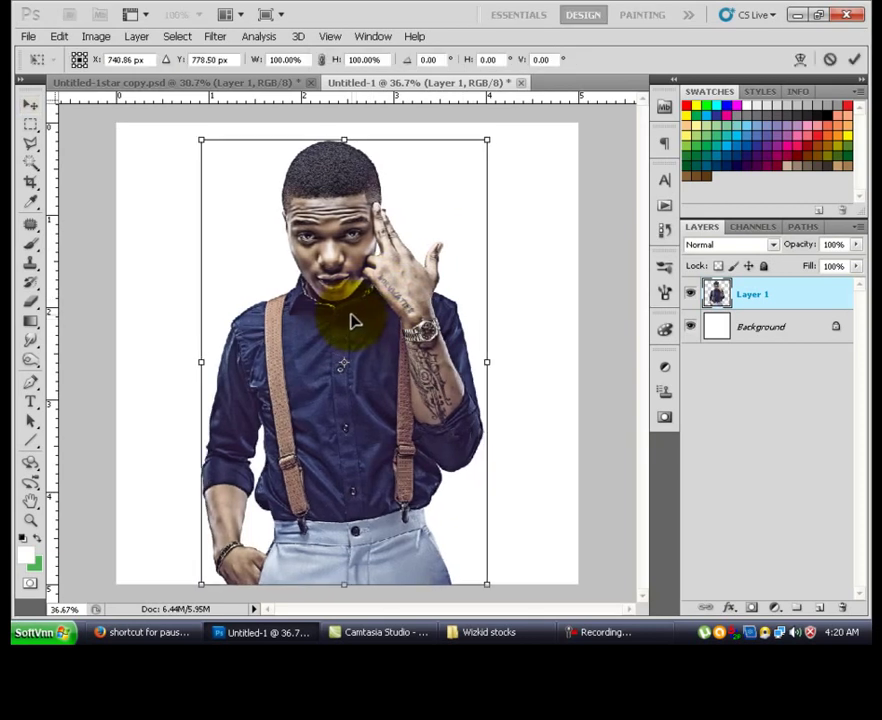
drag(352, 318, 316, 327)
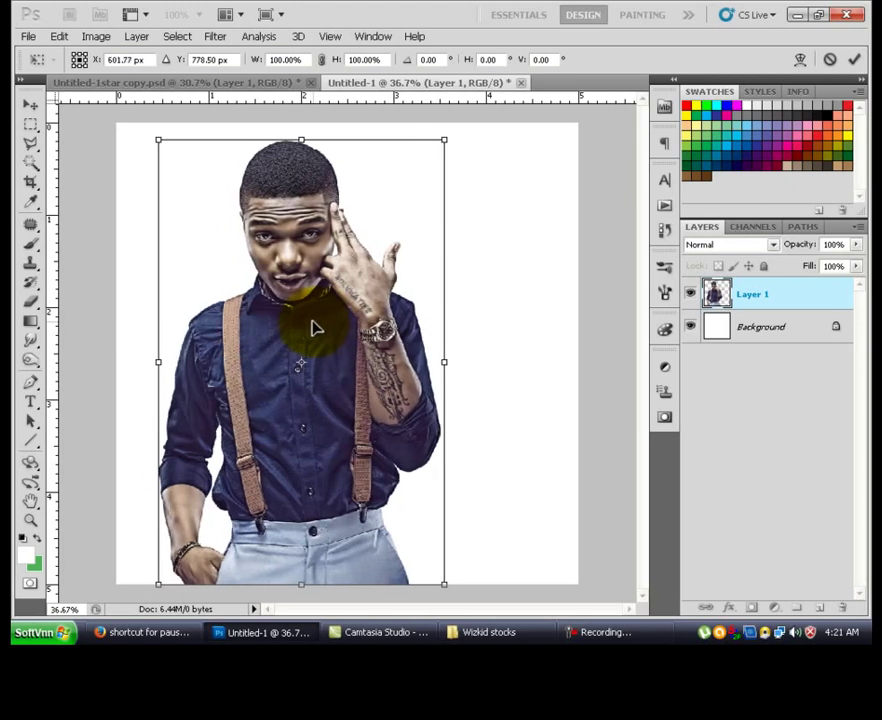
key(Return)
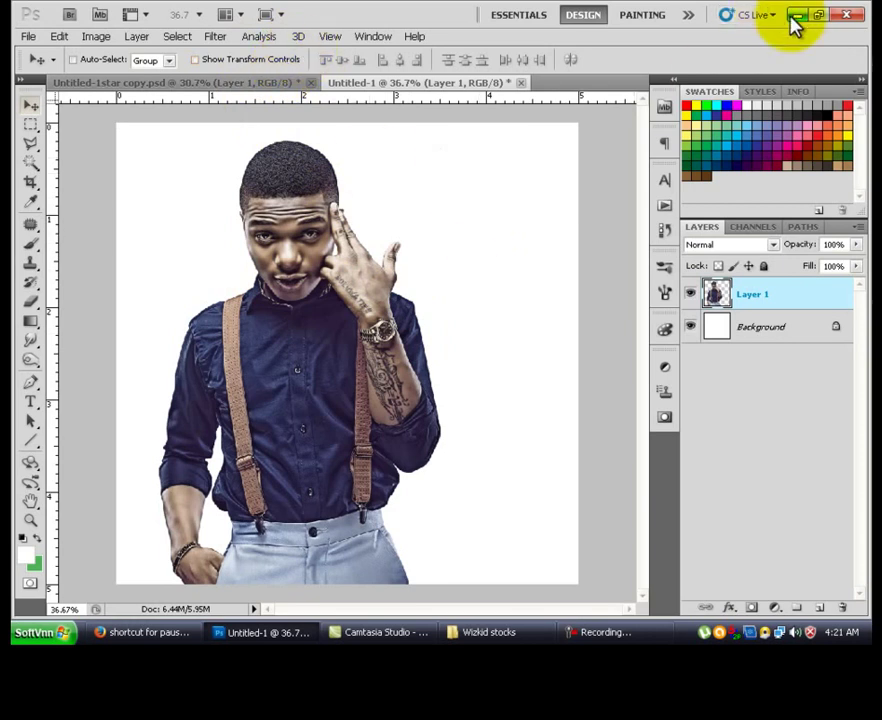
Step: Switch to the Wizkid stocks folder and open the Building image in Photoshop
key(alt+Tab)
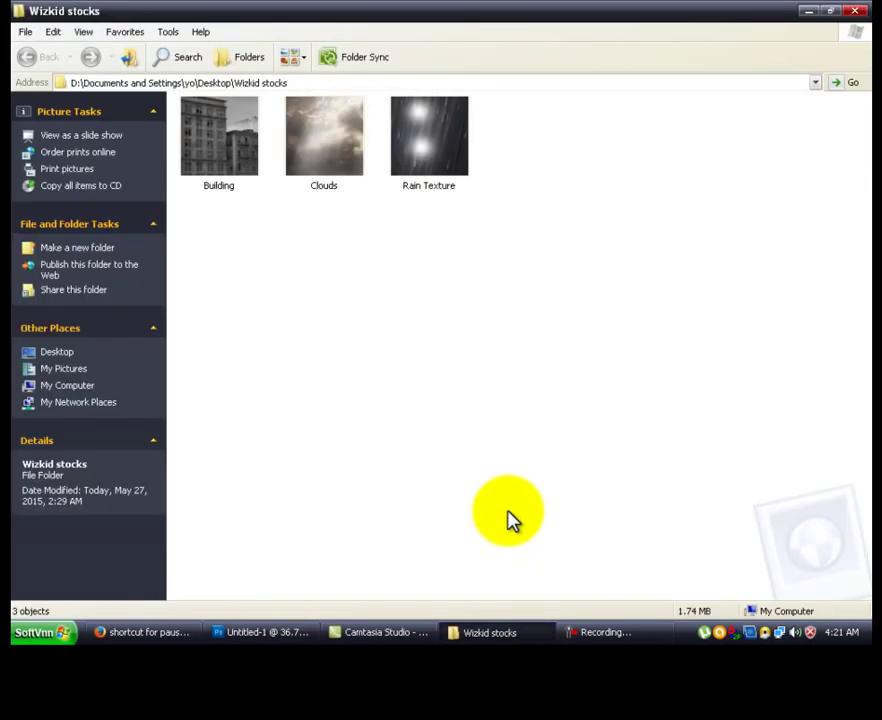
click(250, 155)
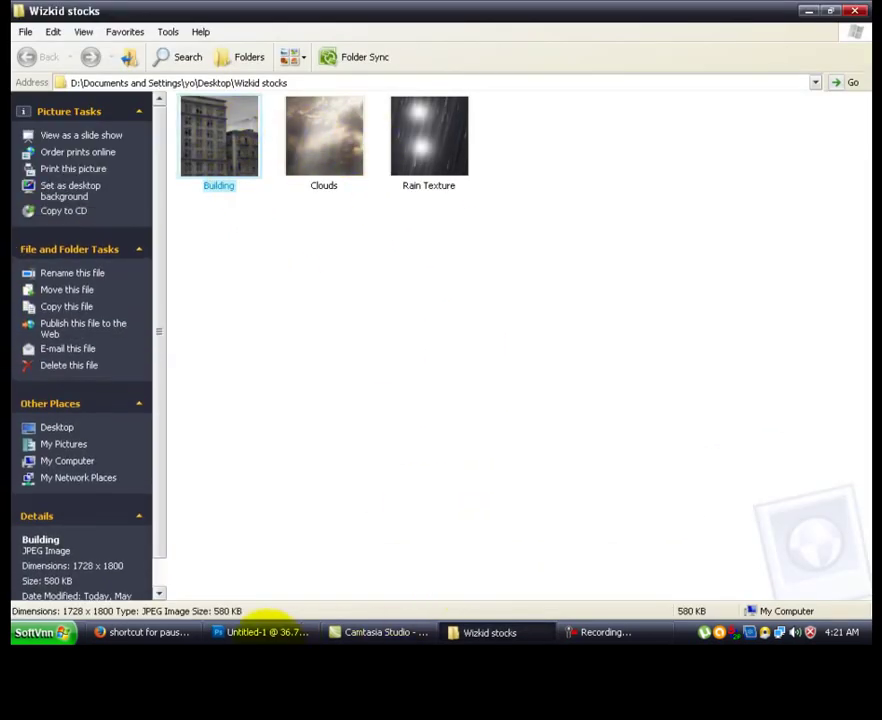
click(268, 632)
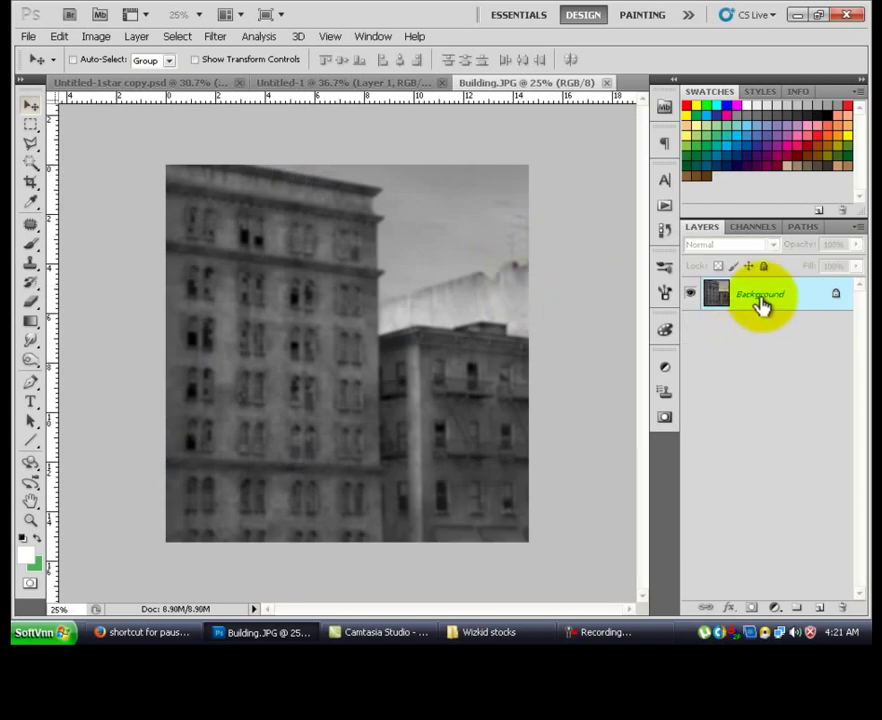
Step: Duplicate the building image's Background layer into the Untitled-1 document
right_click(758, 296)
click(671, 338)
click(430, 252)
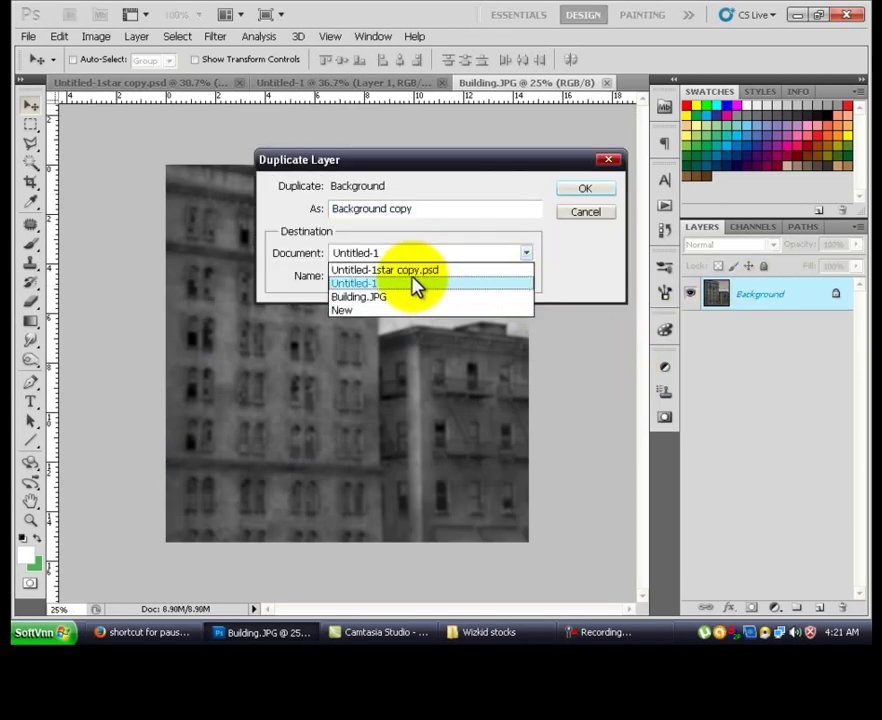
click(487, 250)
click(585, 190)
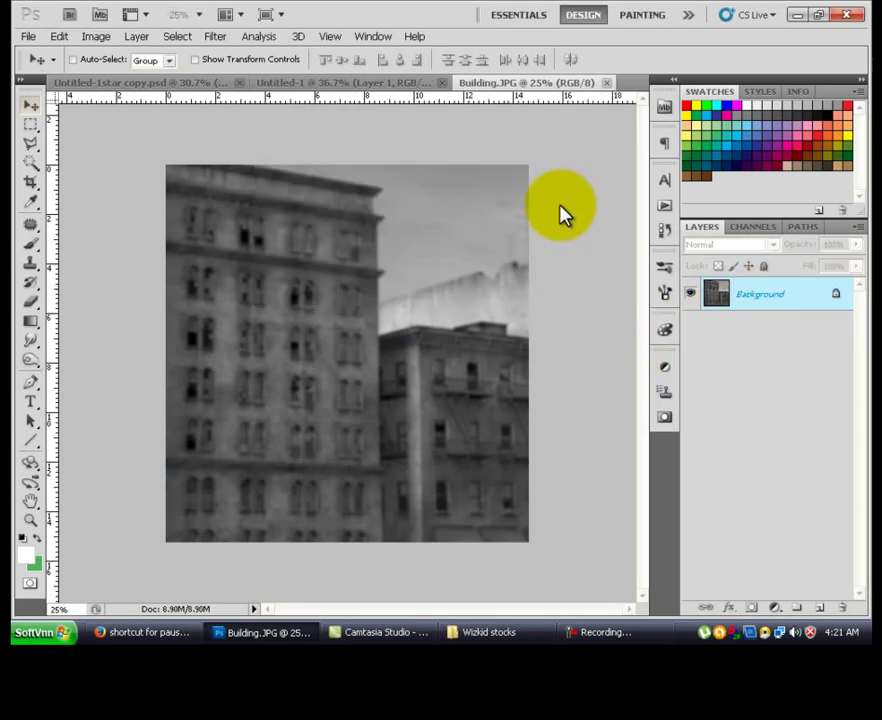
Step: Close Building.JPG and place the copied building layer beneath Layer 1 in Untitled-1
key(ctrl+w)
drag(784, 332, 789, 296)
click(778, 328)
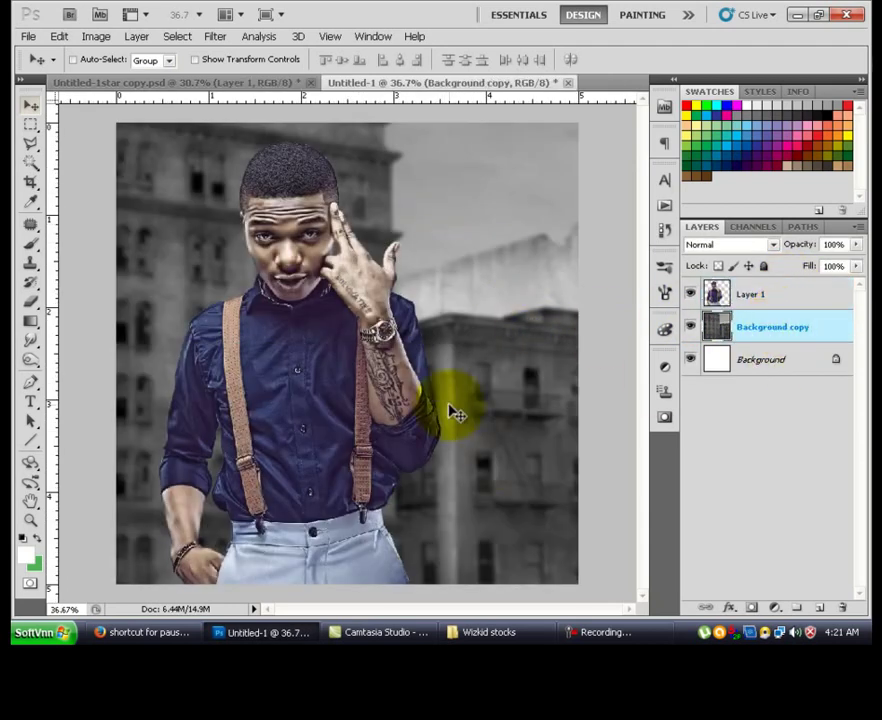
Step: Switch to the Wizkid stocks folder and open the Clouds image in Photoshop
click(497, 636)
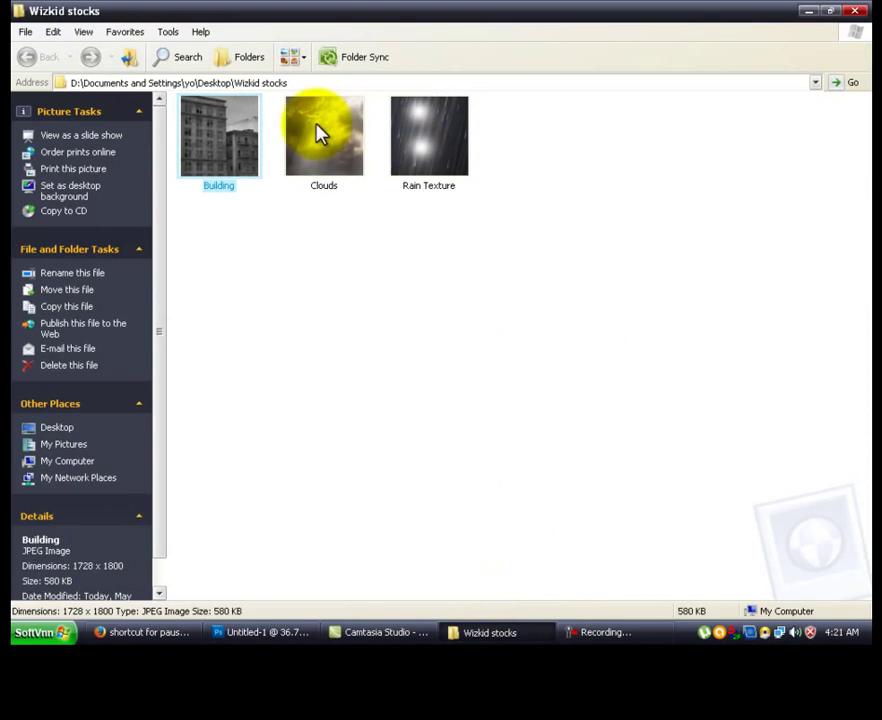
click(327, 136)
click(262, 632)
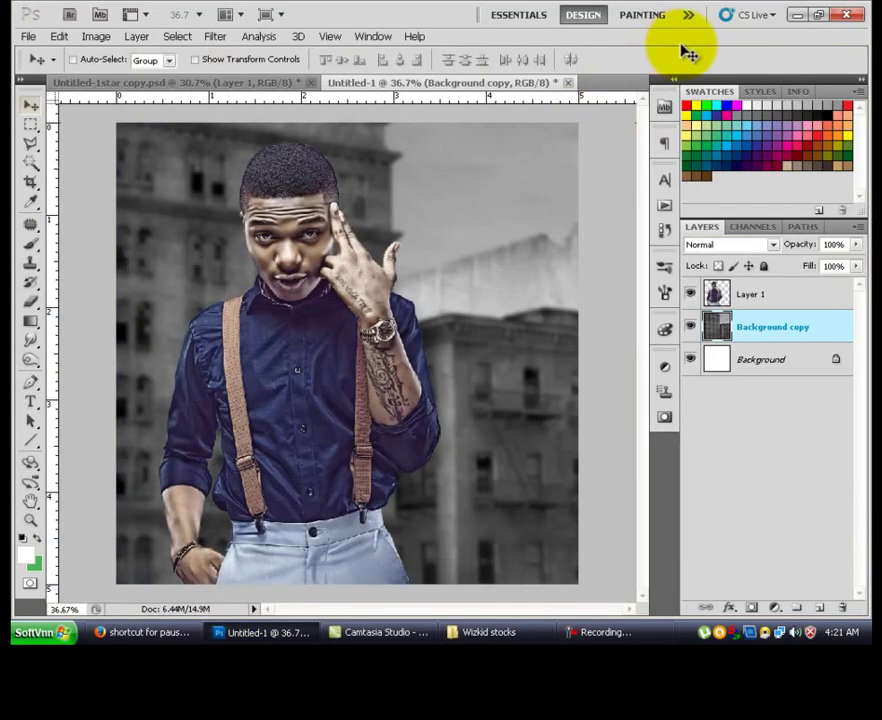
drag(388, 187, 369, 219)
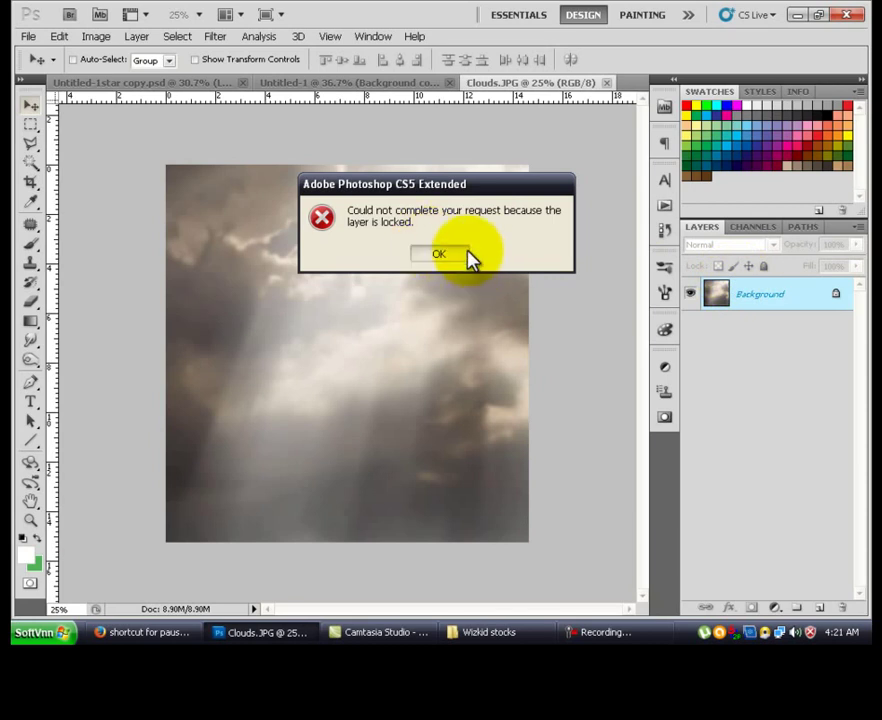
click(462, 256)
Step: Duplicate the clouds image's Background layer into the Untitled-1 document and close Clouds.JPG
right_click(786, 297)
click(722, 327)
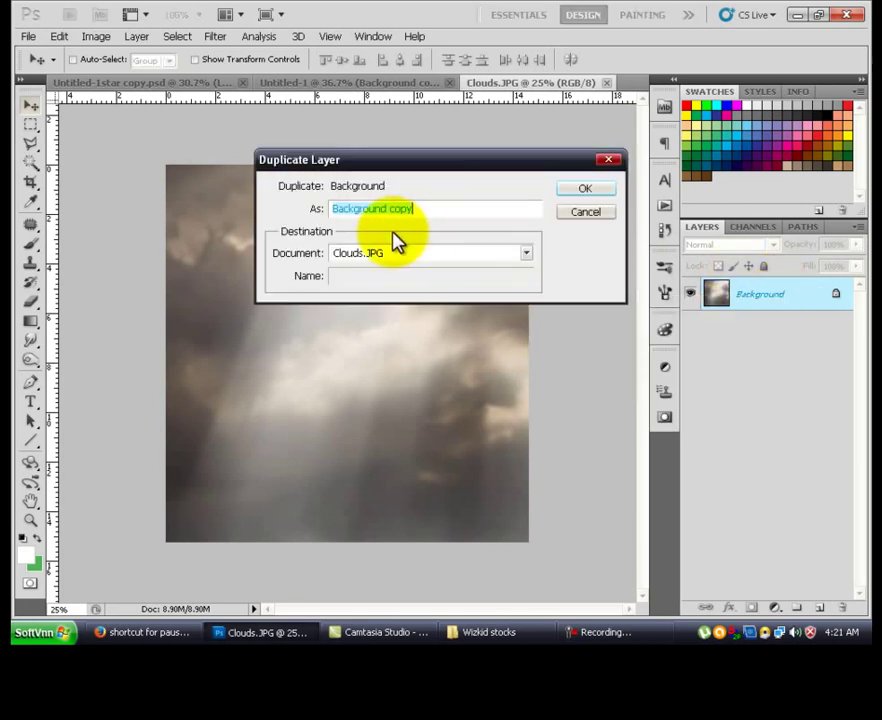
click(395, 253)
click(386, 284)
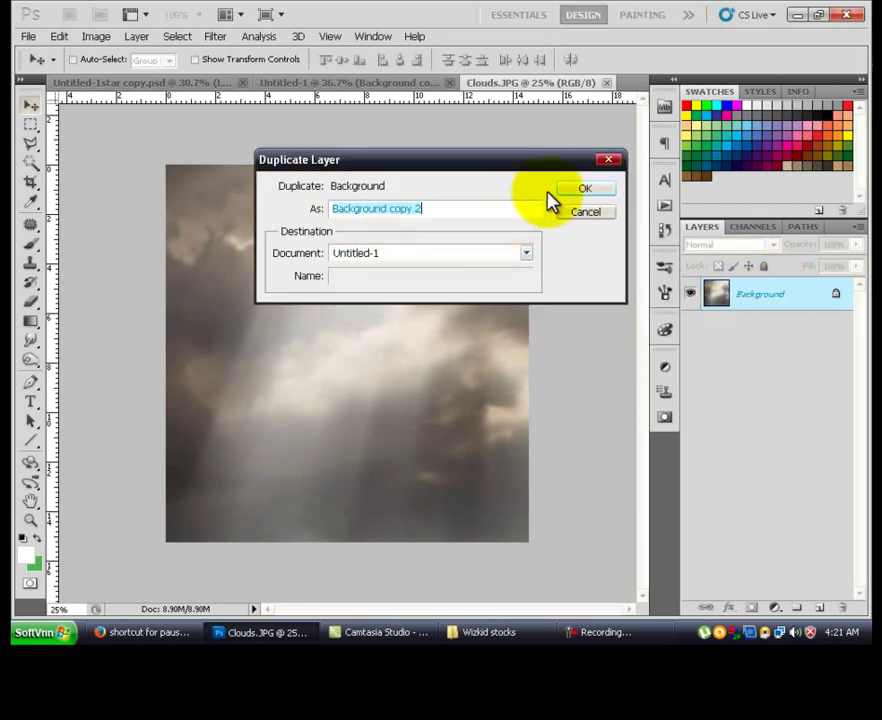
click(571, 193)
key(ctrl+w)
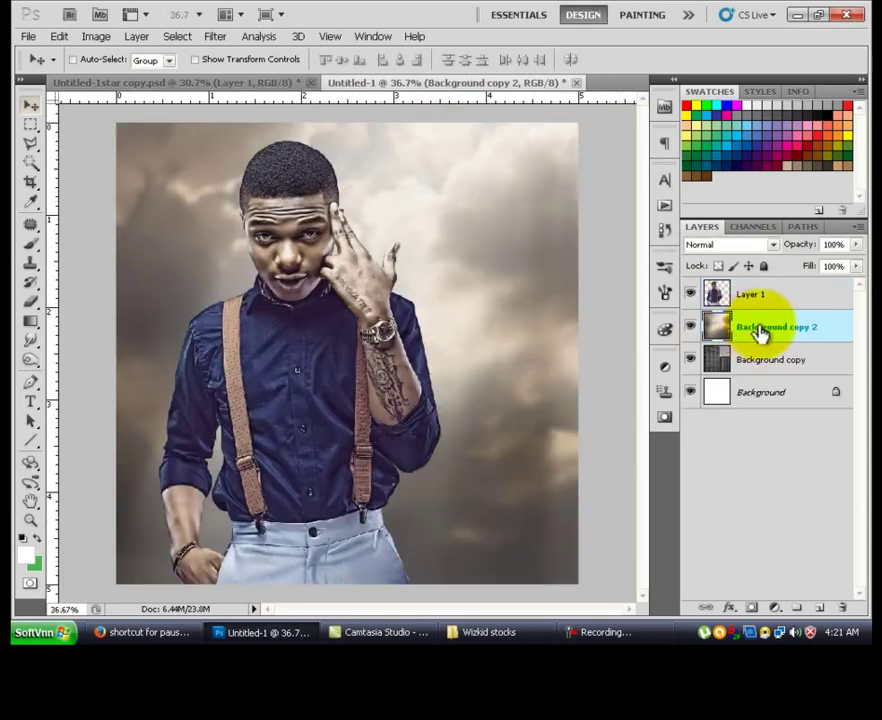
Step: Move the building layer above the clouds layer and set its blend mode to Soft Light
drag(772, 362, 822, 322)
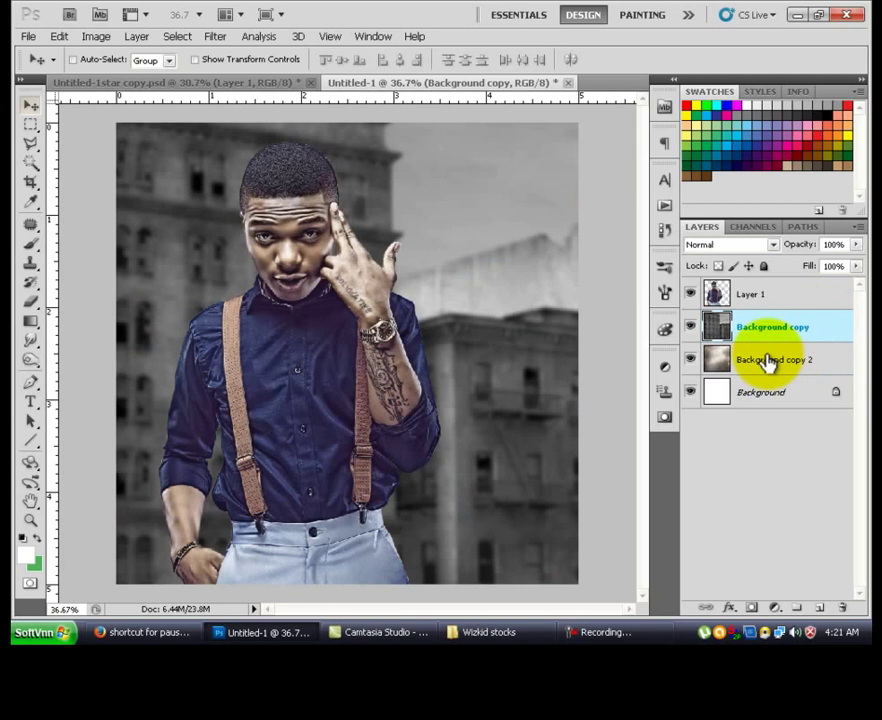
click(762, 244)
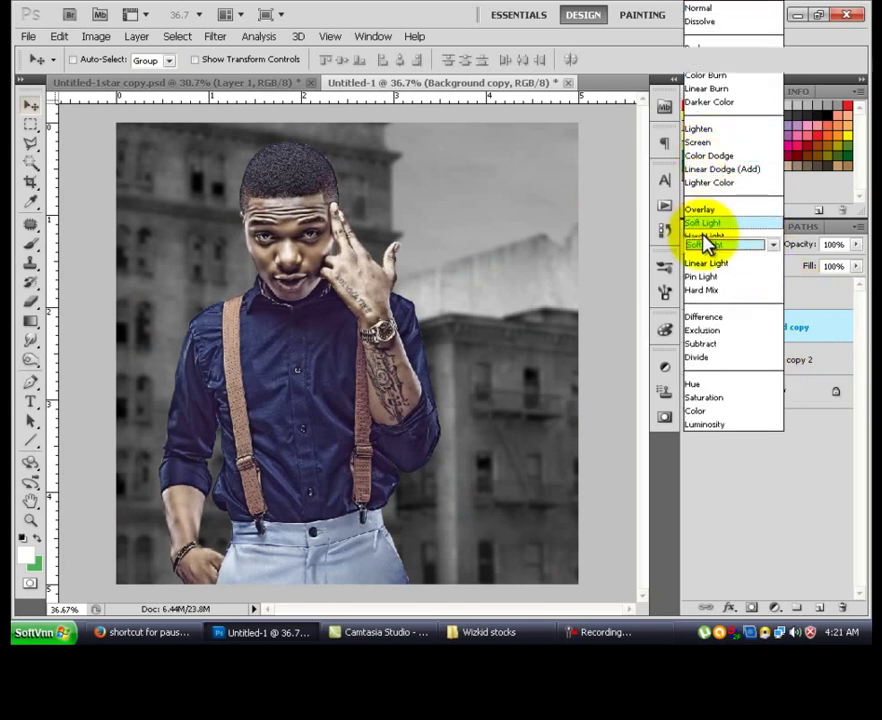
click(705, 222)
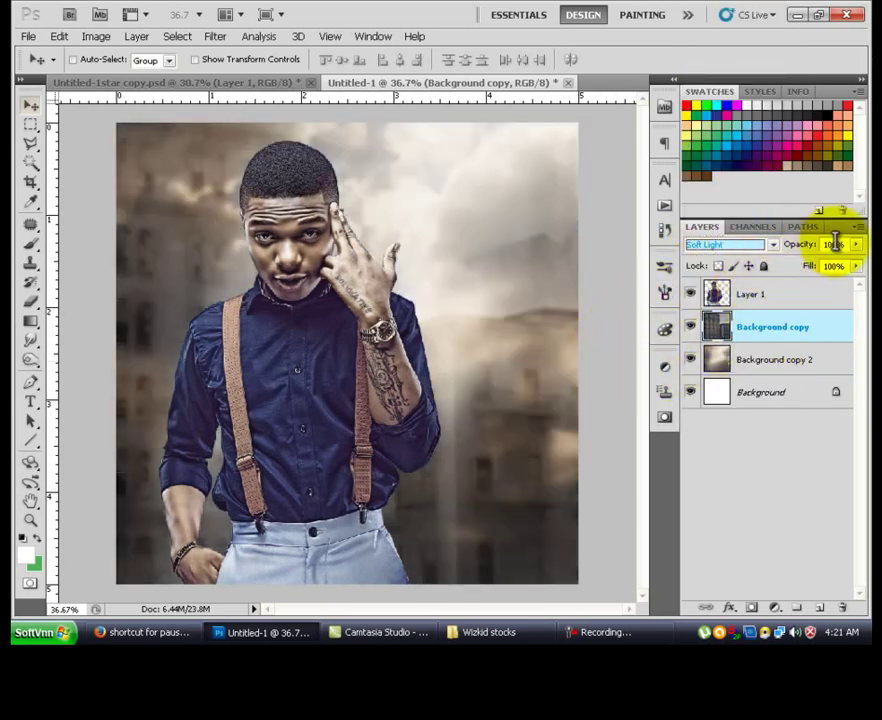
Step: Set the opacity of the building layer (Background copy) to 67%
click(775, 354)
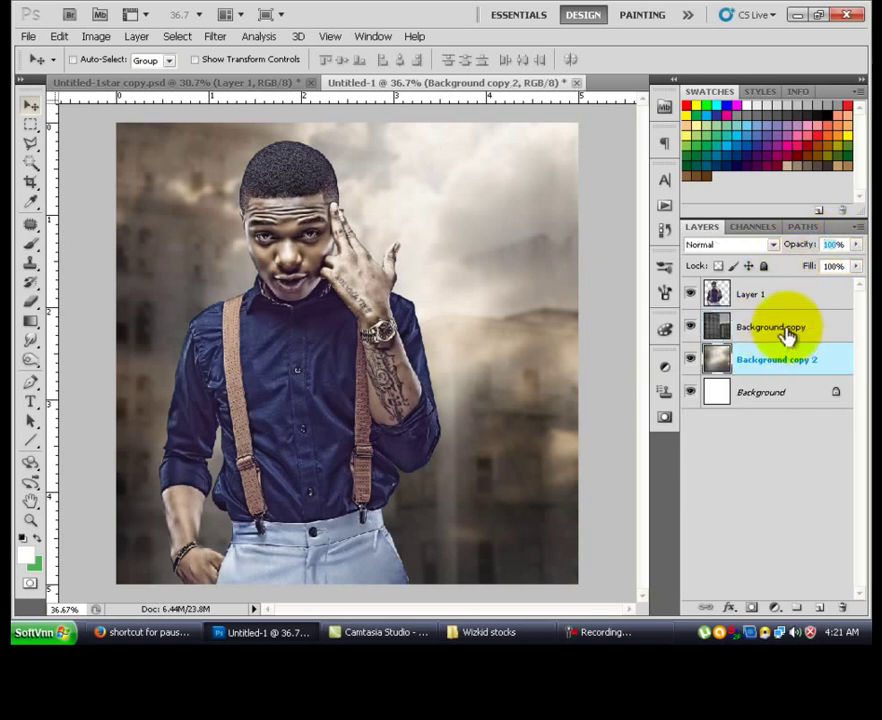
click(787, 330)
click(838, 244)
text(67)
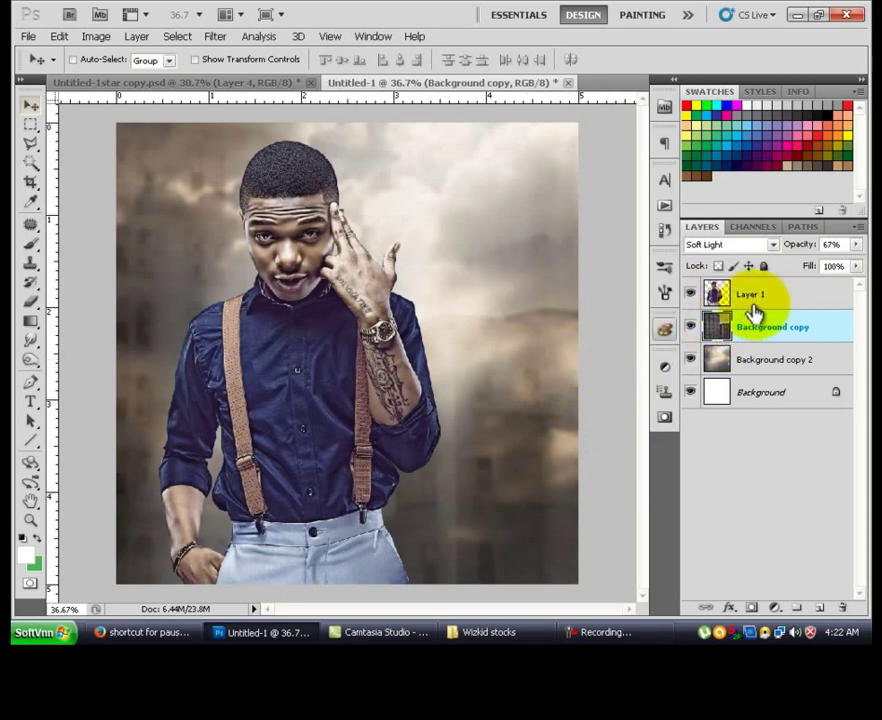
Step: Select Layer 1 with the man's cut-out, above the building and clouds layers
drag(755, 305, 762, 348)
click(762, 354)
click(771, 333)
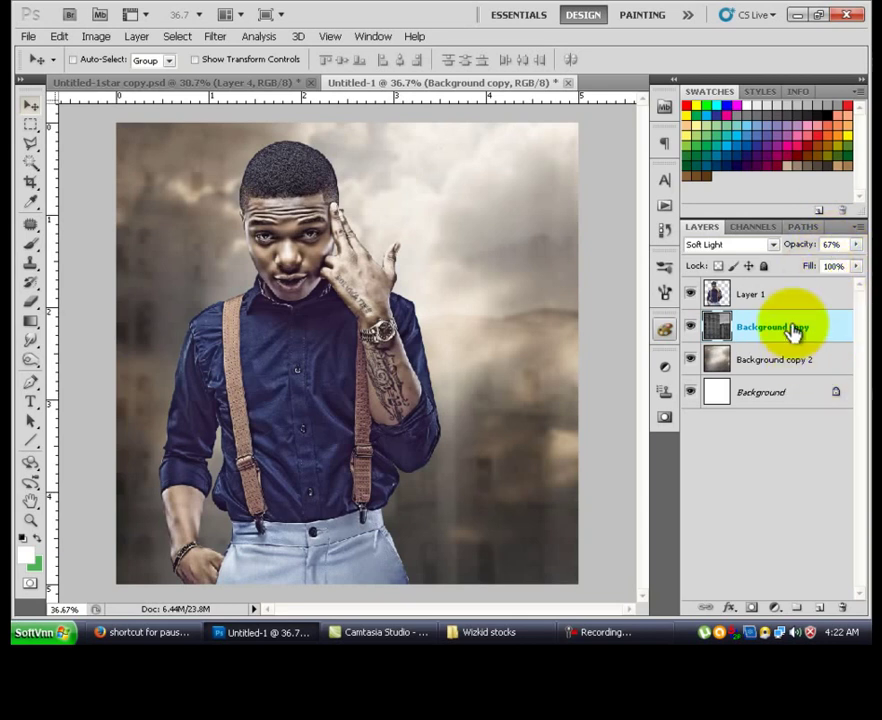
click(768, 296)
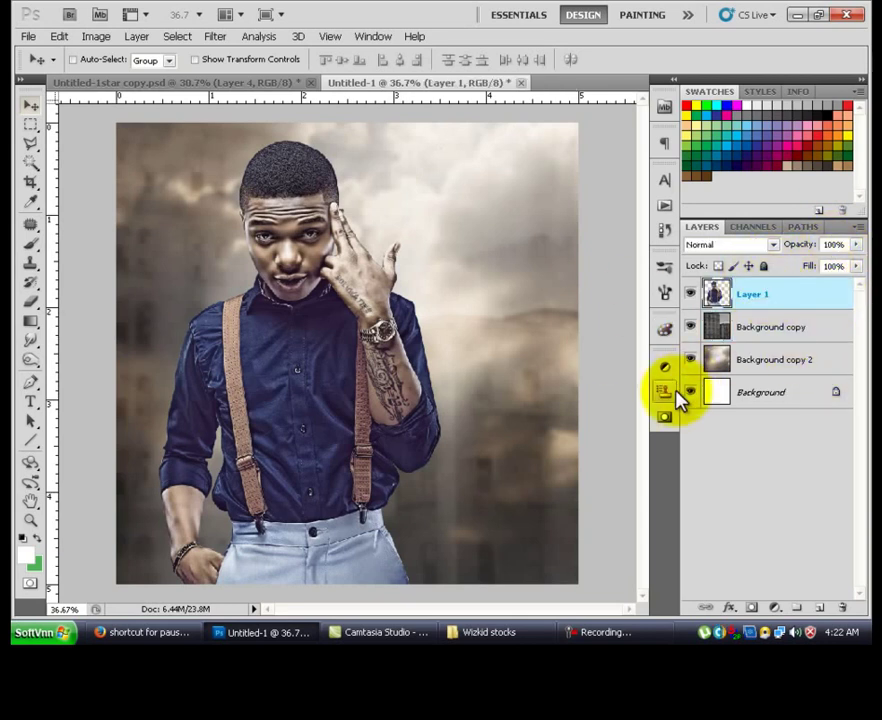
Step: Place the building and clouds layers (Background copy and Background copy 2) in a new group named Background beneath Layer 1
click(777, 375)
shift+click(787, 337)
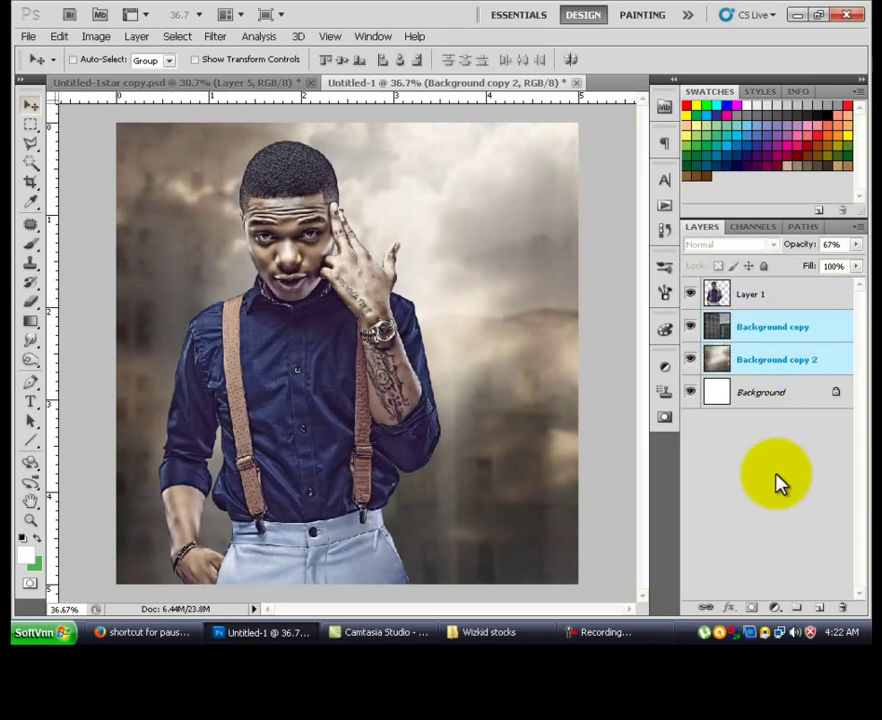
click(796, 607)
click(775, 343)
shift+click(779, 380)
drag(768, 346, 708, 316)
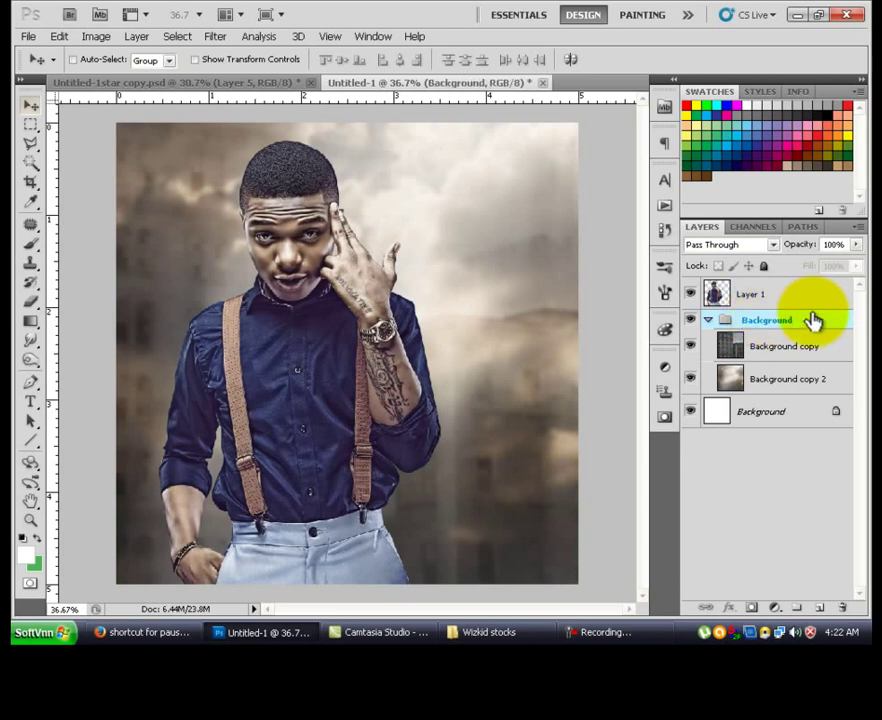
Step: Duplicate Layer 1 with the man's cut-out and add a new empty layer above the copy
click(808, 303)
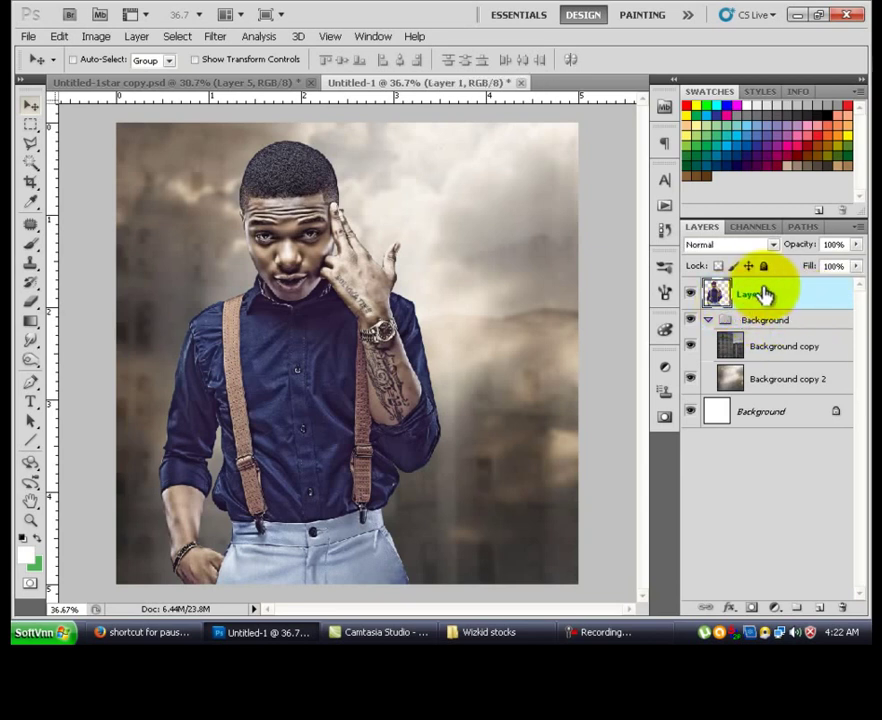
key(ctrl+j)
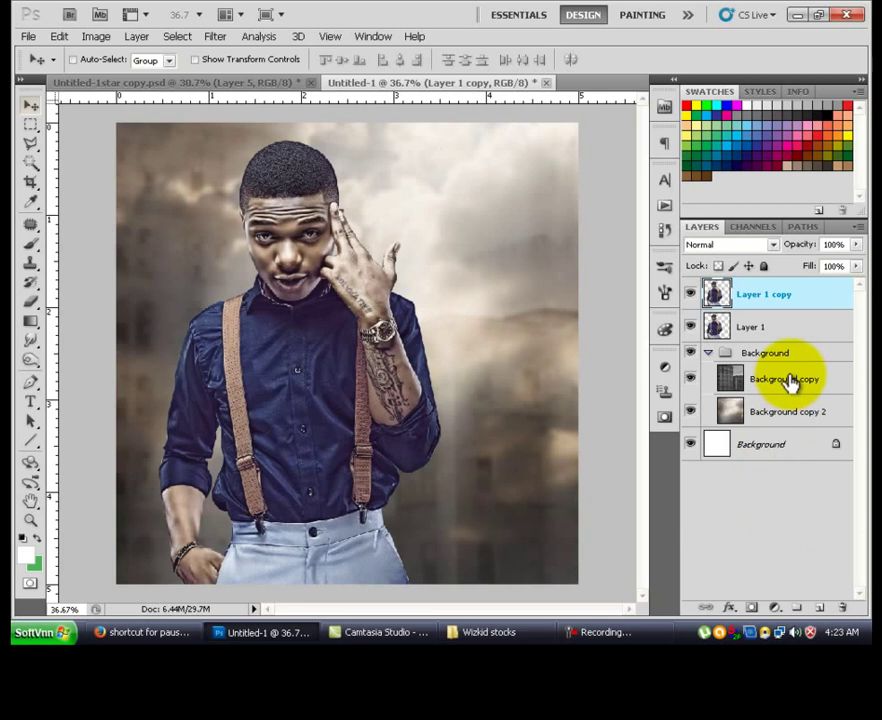
key(ctrl+shift+alt+n)
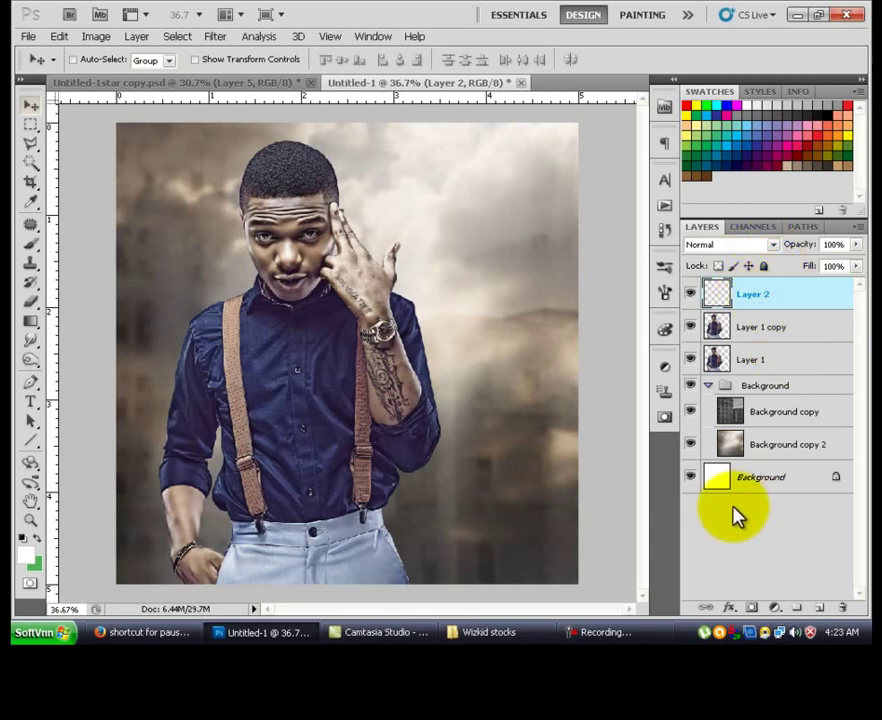
Step: Reset the default colors and set the foreground color to dark brown 331f1f
click(22, 538)
click(24, 553)
click(598, 484)
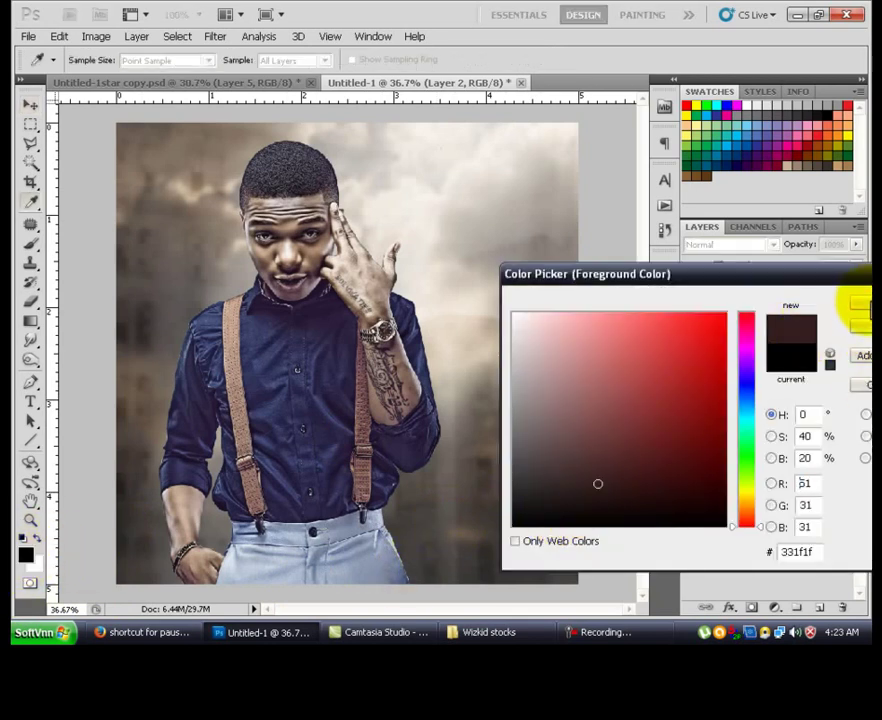
click(860, 303)
key(v)
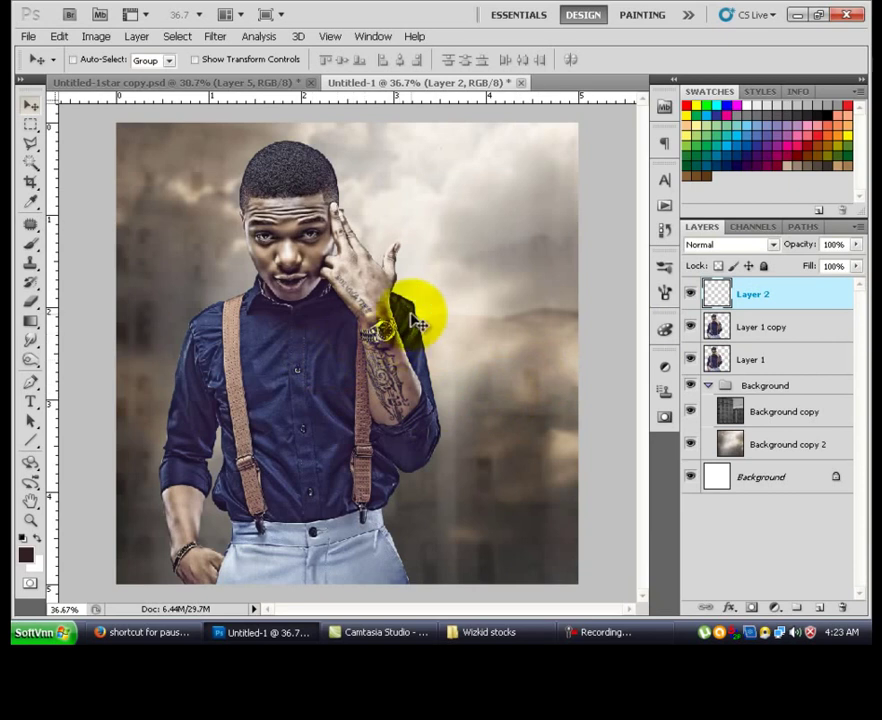
Step: Set the foreground color to black and fill the new empty layer with it
click(27, 563)
click(645, 527)
click(855, 316)
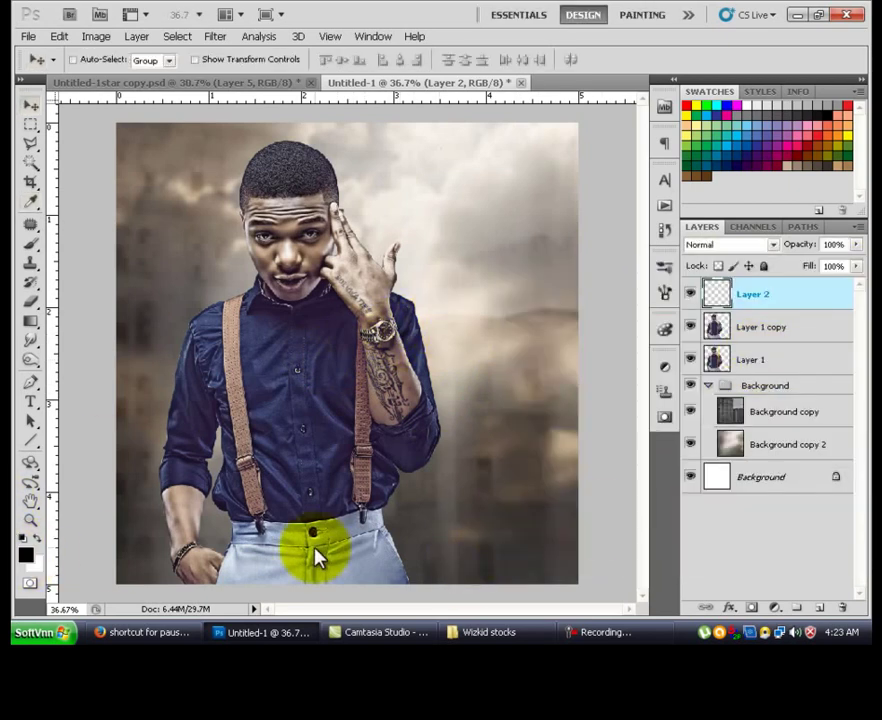
key(alt+BackSpace)
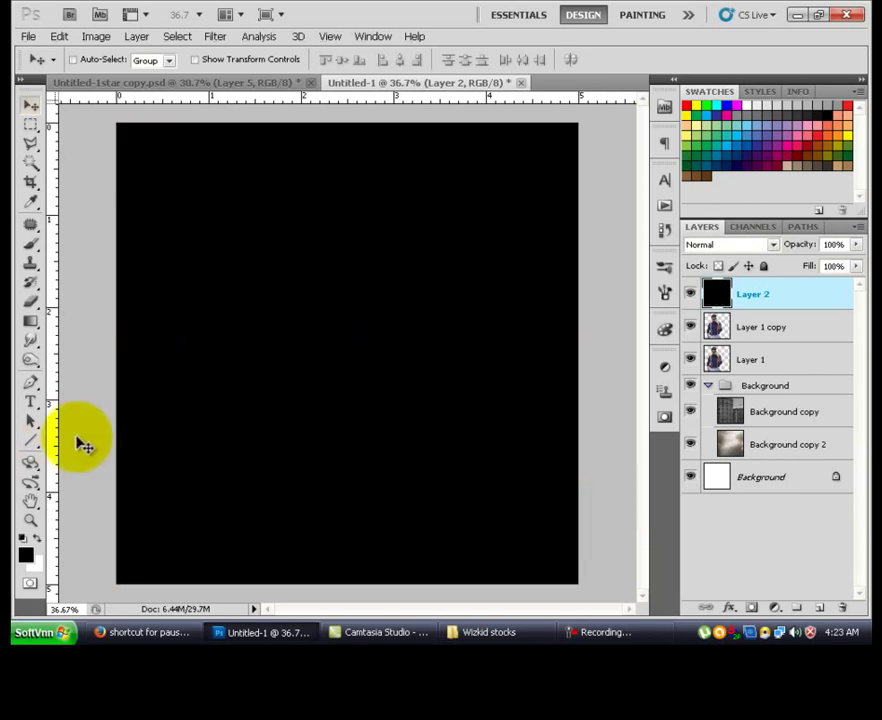
Step: Choose a soft round brush tip with 0% hardness for the Eraser tool
key(e)
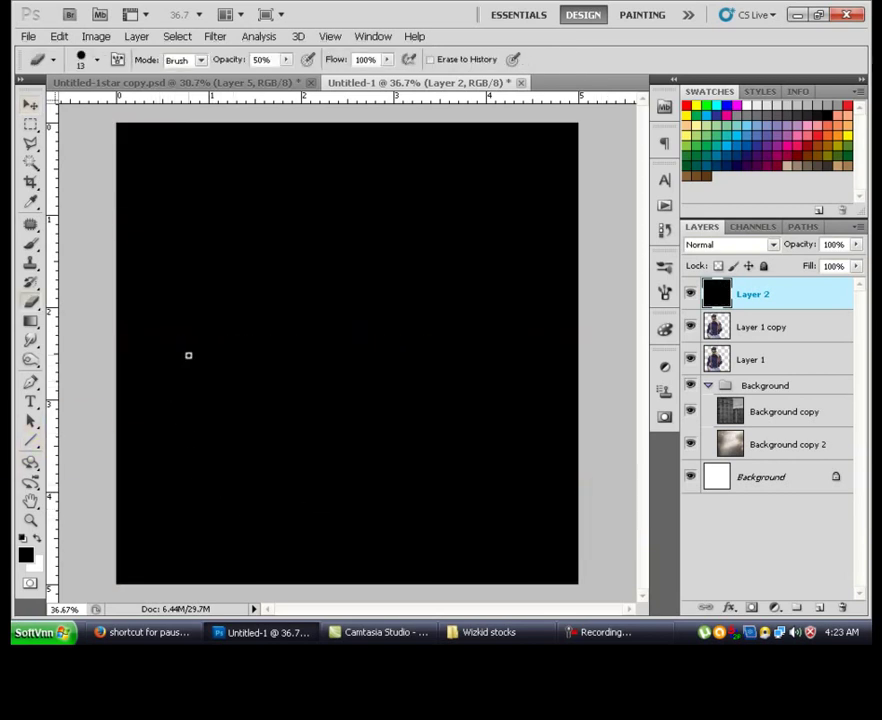
mouse_move(30, 324)
mouse_down()
mouse_move(31, 333)
mouse_move(74, 343)
mouse_move(33, 325)
mouse_move(100, 320)
mouse_up()
key(v)
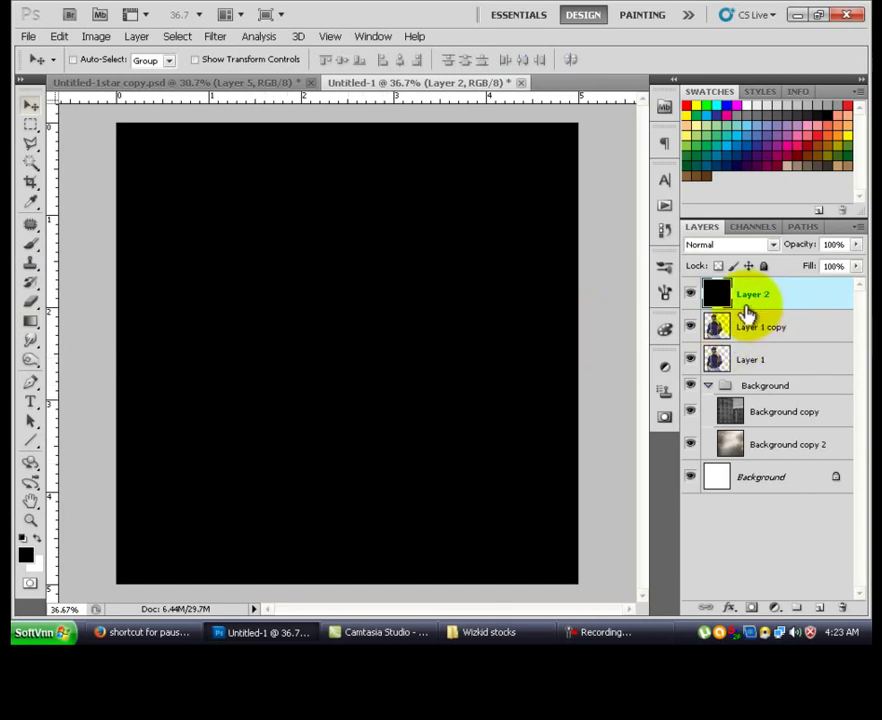
key(e)
right_click(266, 291)
click(350, 393)
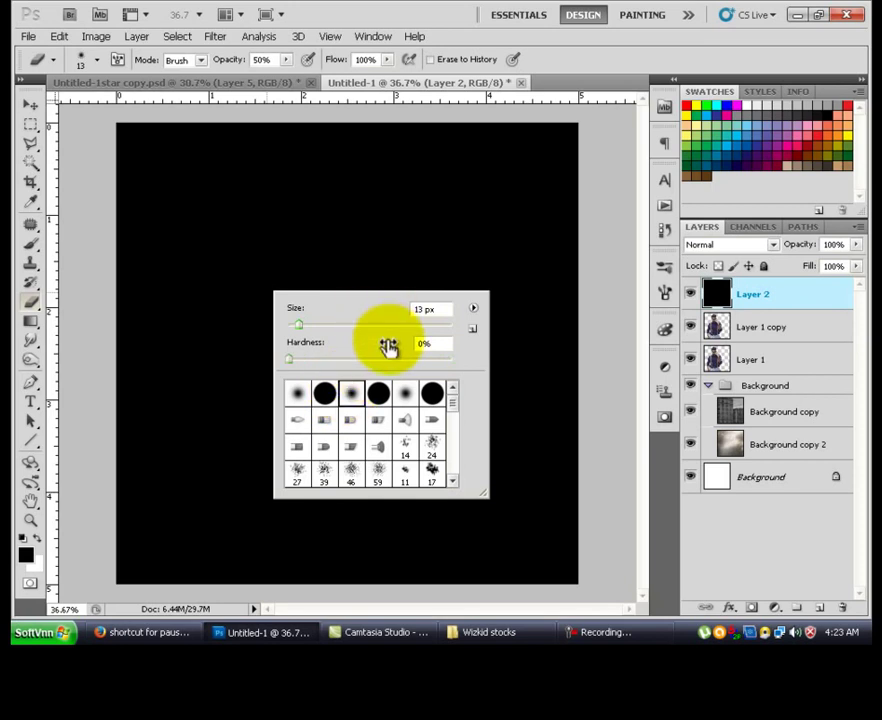
click(393, 266)
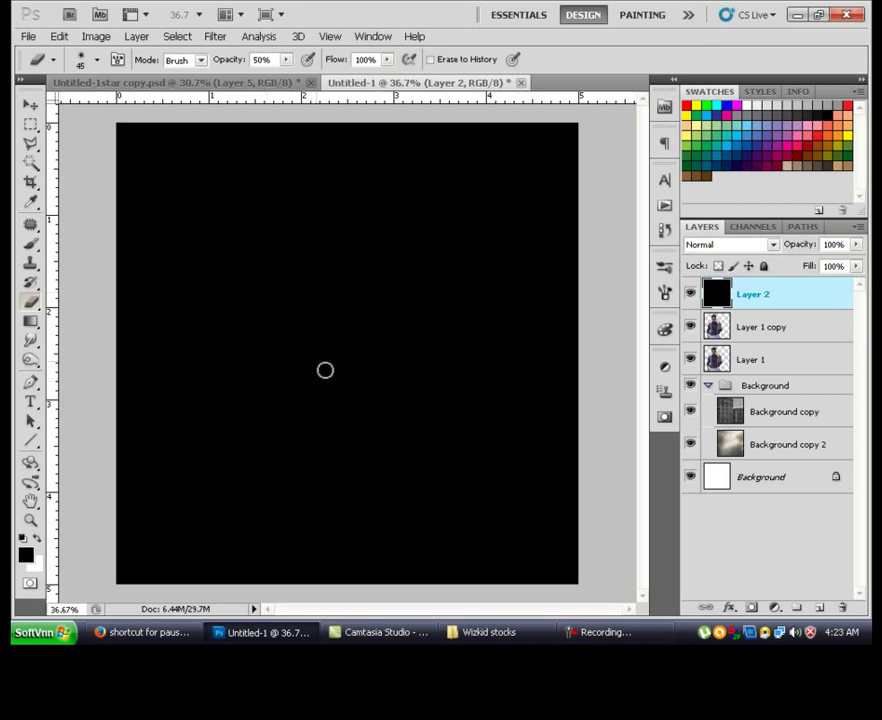
Step: Enlarge the eraser to 1800 px and erase the centre of the black layer twice at 50% opacity
key(bracketright)
key(bracketright)
key(bracketright)
key(bracketright)
key(bracketright)
key(bracketright)
key(bracketright)
key(bracketright)
key(bracketright)
key(bracketright)
key(bracketright)
key(bracketright)
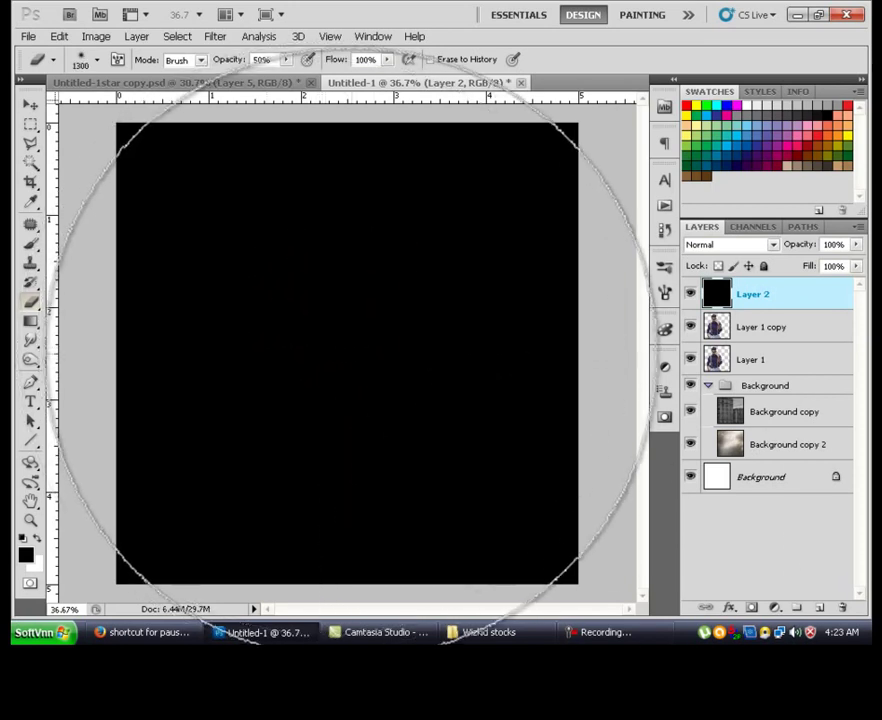
key(bracketright)
key(bracketright)
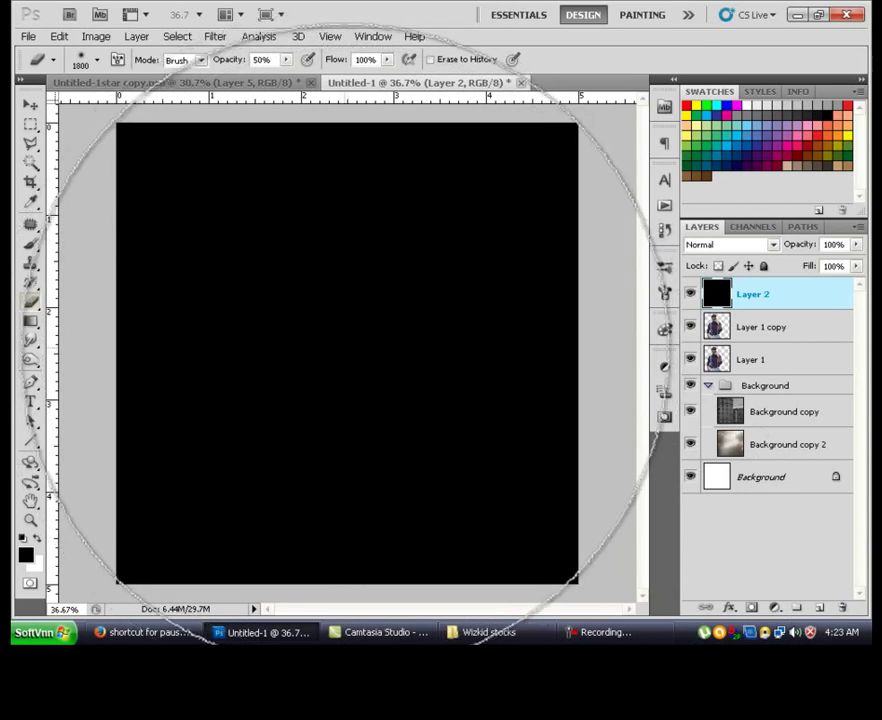
key(bracketleft)
key(bracketright)
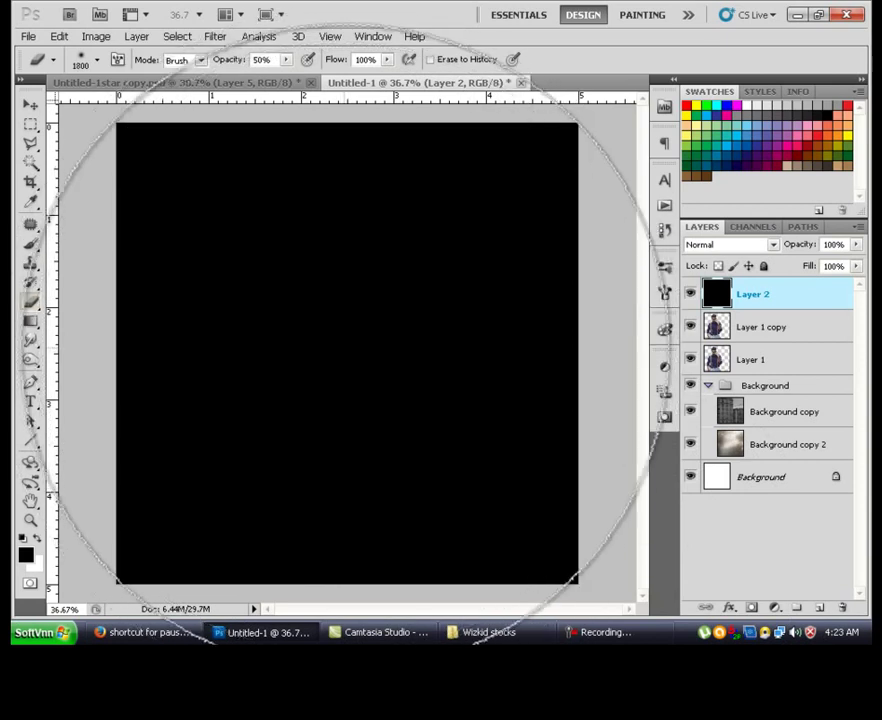
click(343, 340)
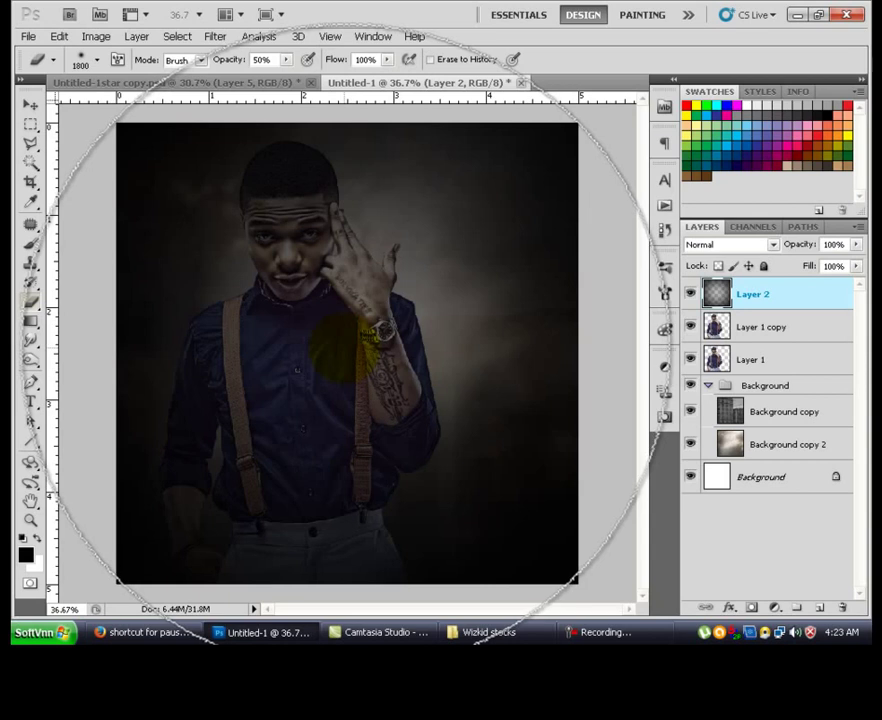
click(343, 340)
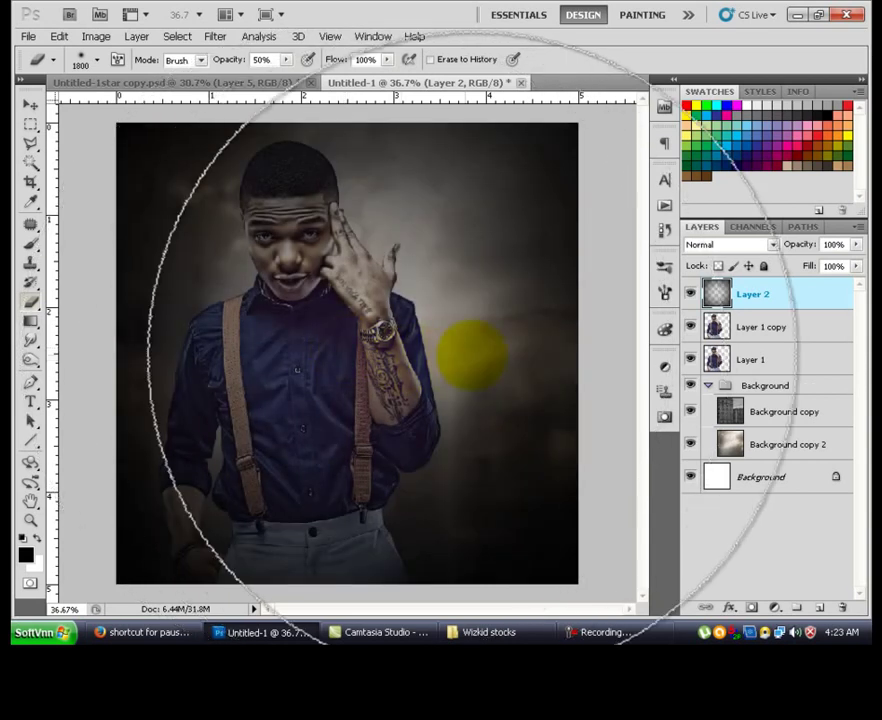
Step: Reduce the eraser to about 1400 px and erase the black over the clouds beside the man's raised hand
key(bracketleft)
key(bracketleft)
key(bracketleft)
key(bracketleft)
key(bracketleft)
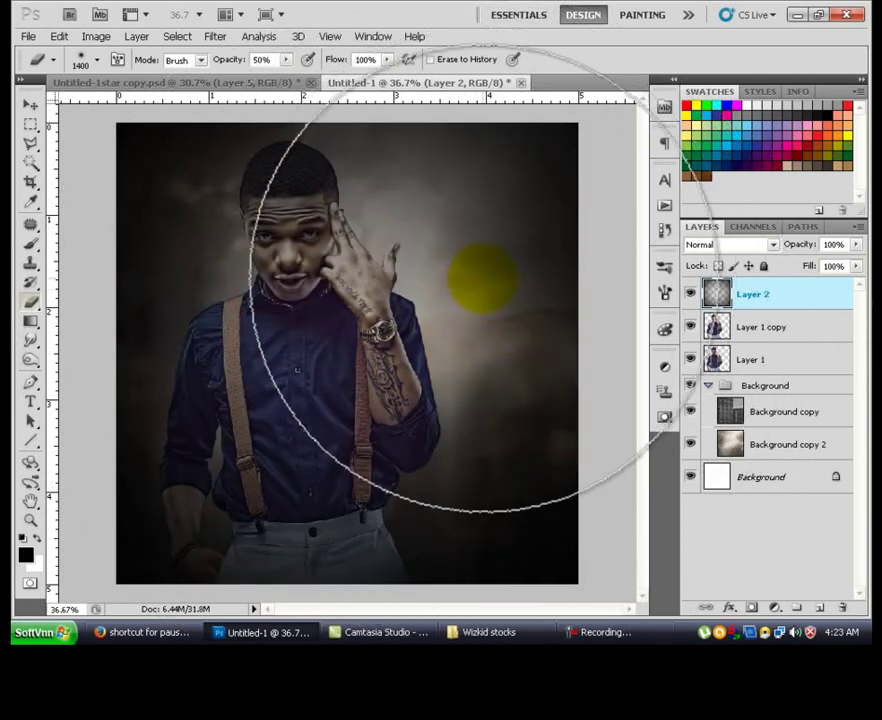
click(508, 209)
mouse_move(533, 325)
mouse_down()
mouse_move(528, 585)
mouse_move(488, 522)
mouse_move(557, 305)
mouse_move(553, 240)
mouse_up()
key(bracketleft)
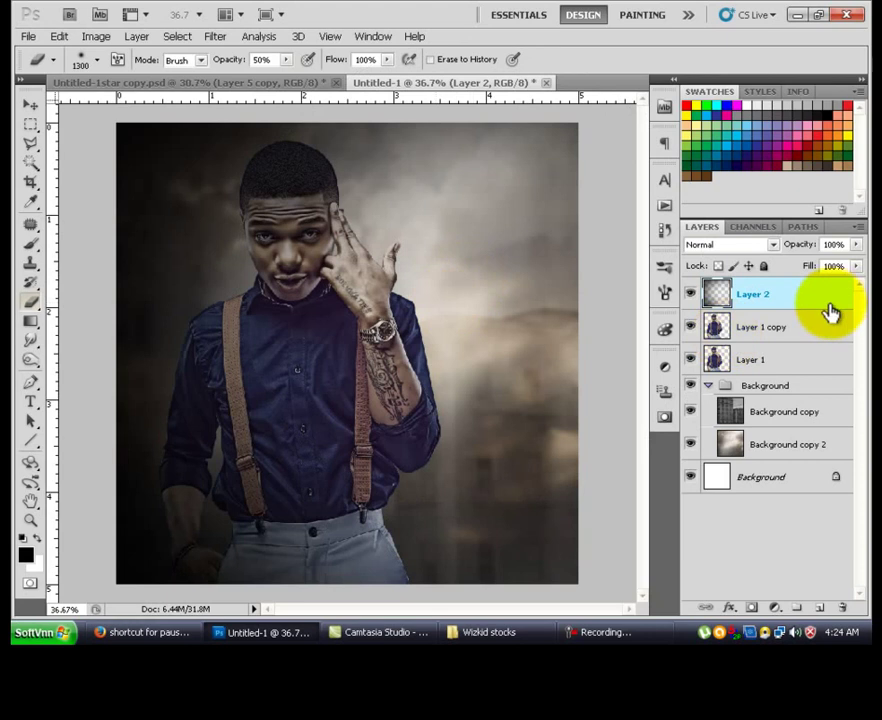
Step: Duplicate the partly erased black layer and set the copy's opacity to 39%
key(ctrl+j)
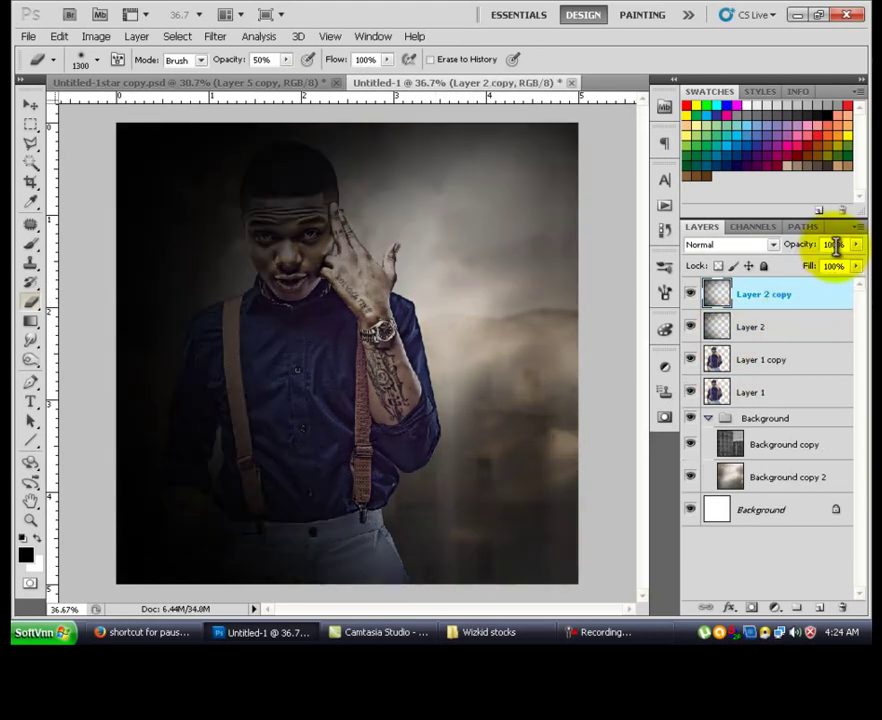
double_click(836, 246)
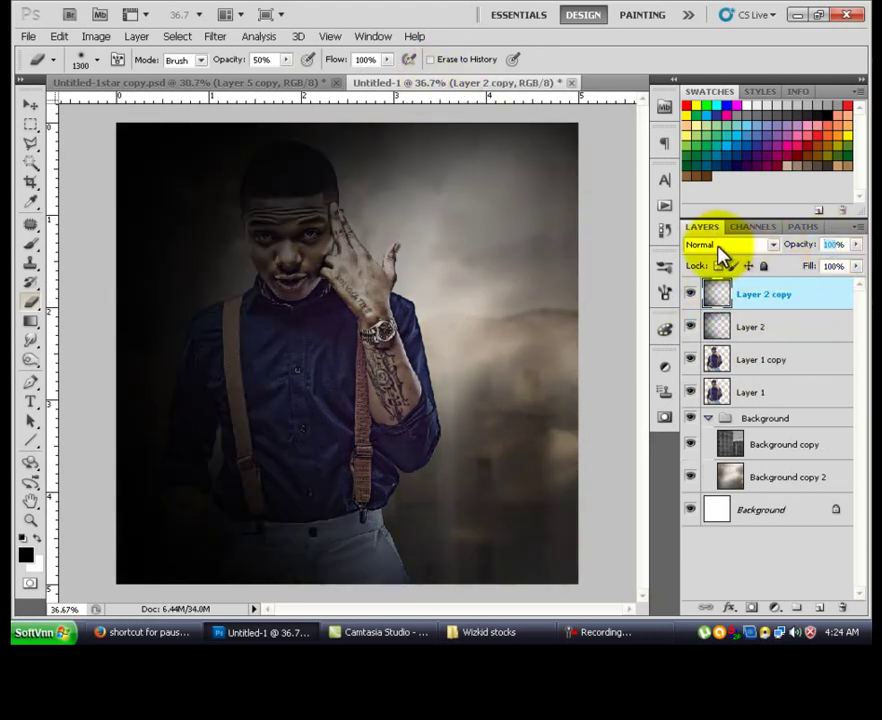
key(F9)
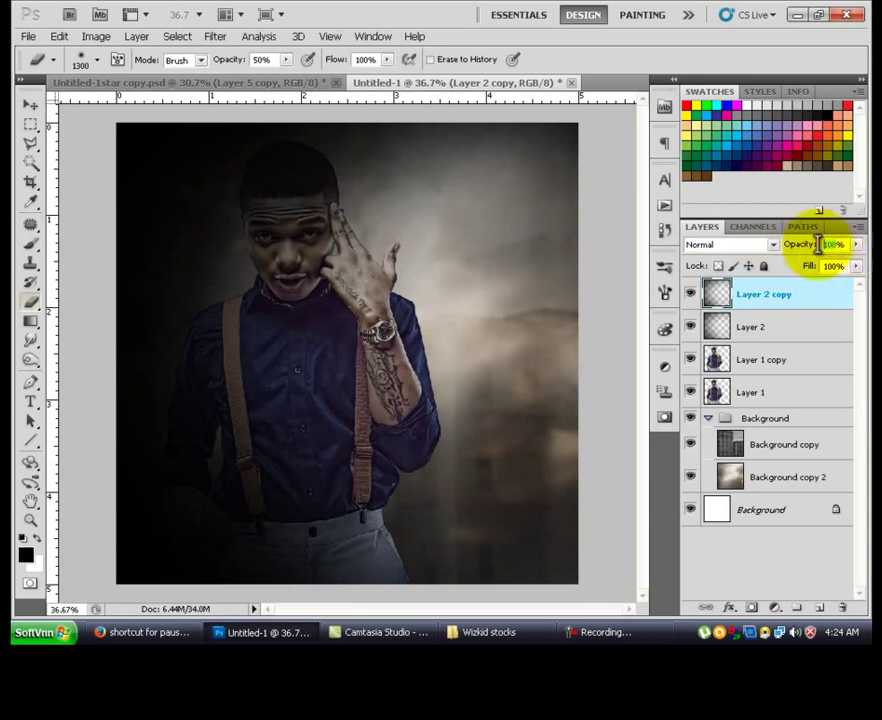
drag(799, 251, 808, 251)
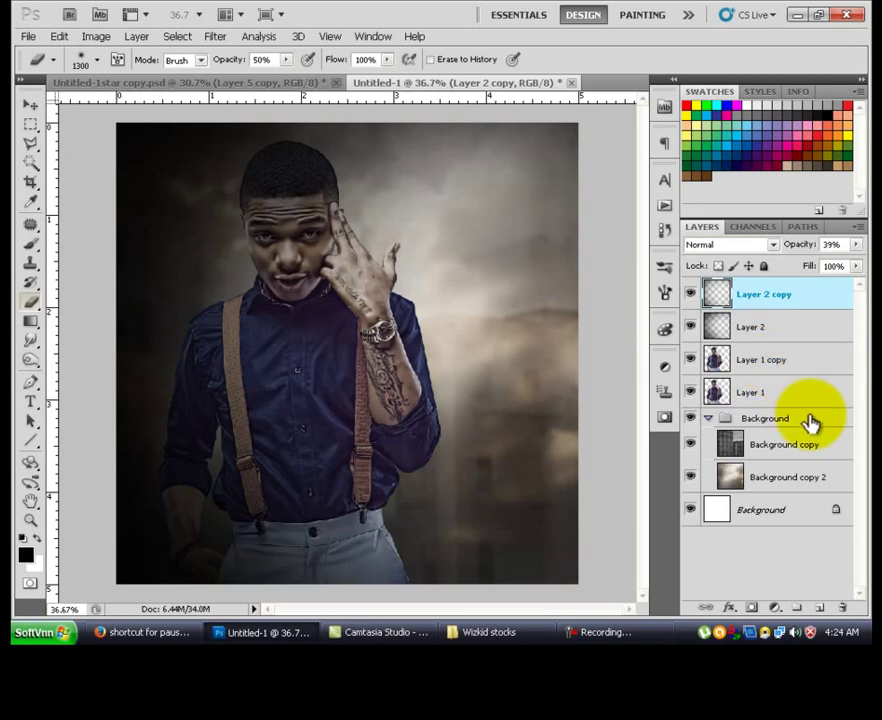
Step: Try out a Color Balance adjustment layer above Layer 2 copy and remove it
click(790, 609)
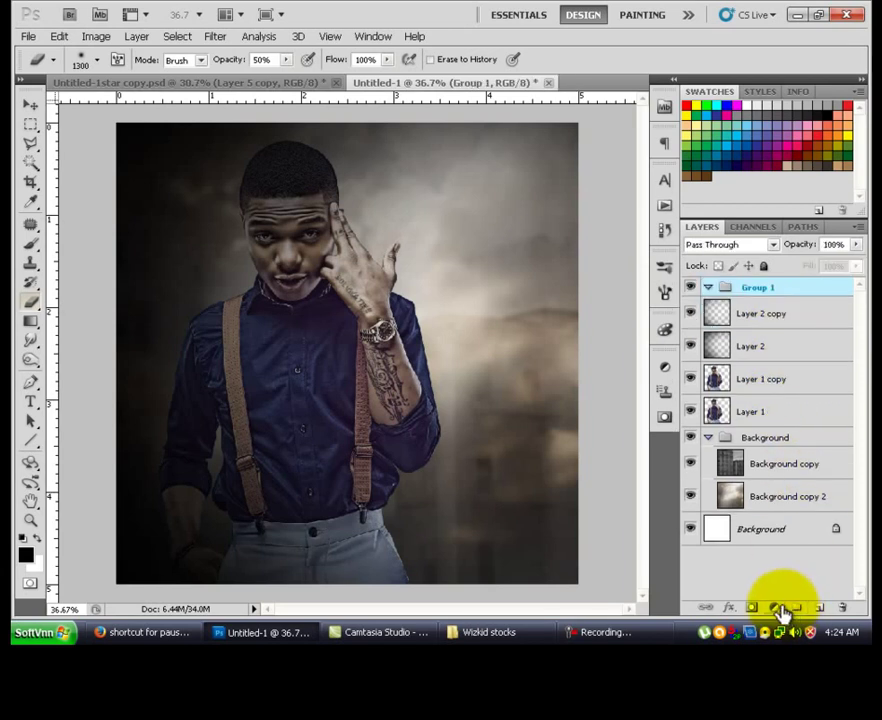
key(ctrl+z)
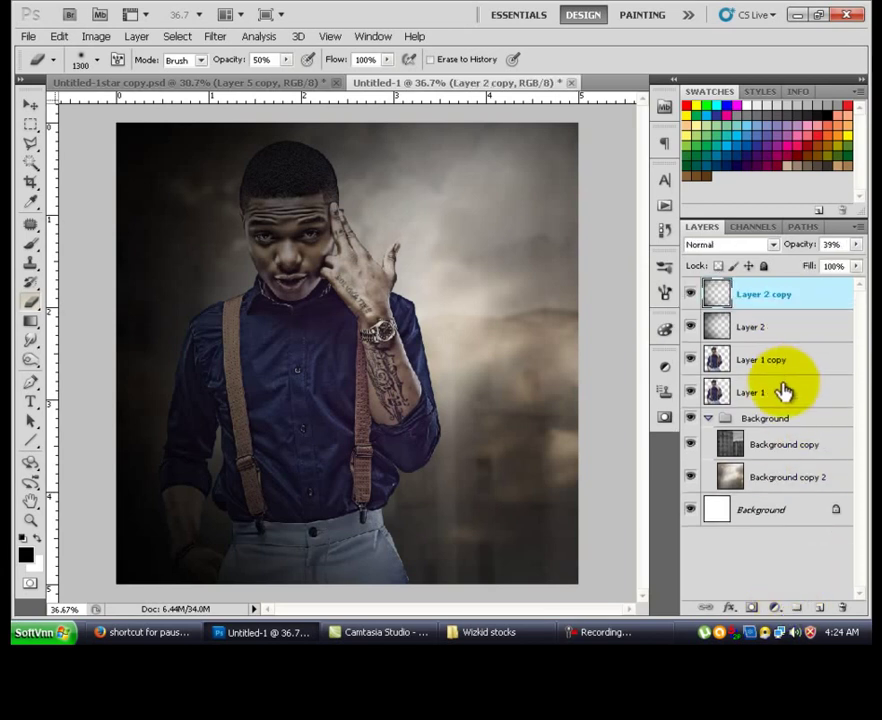
click(776, 609)
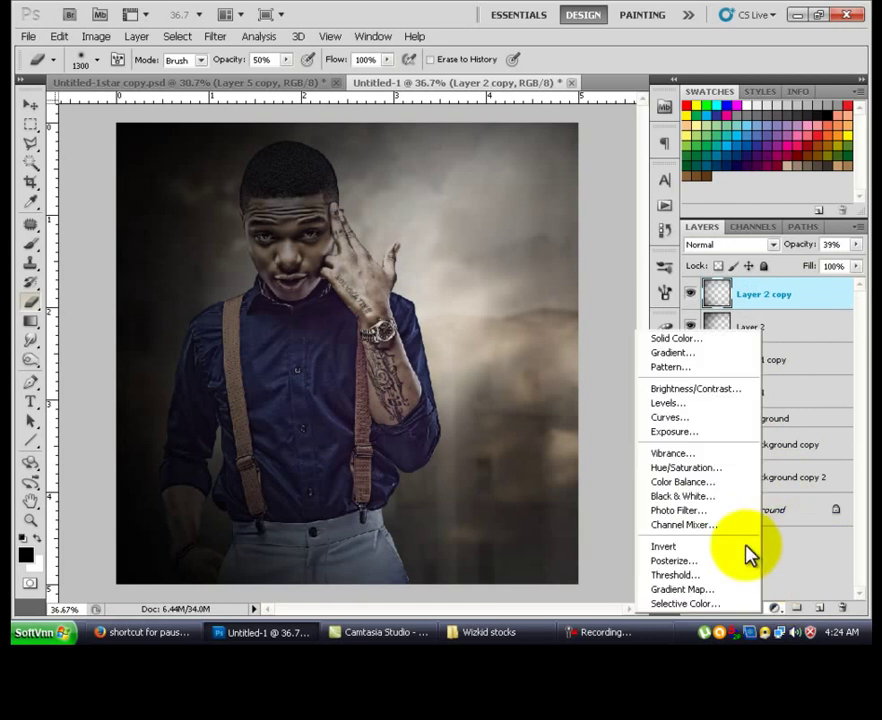
click(690, 482)
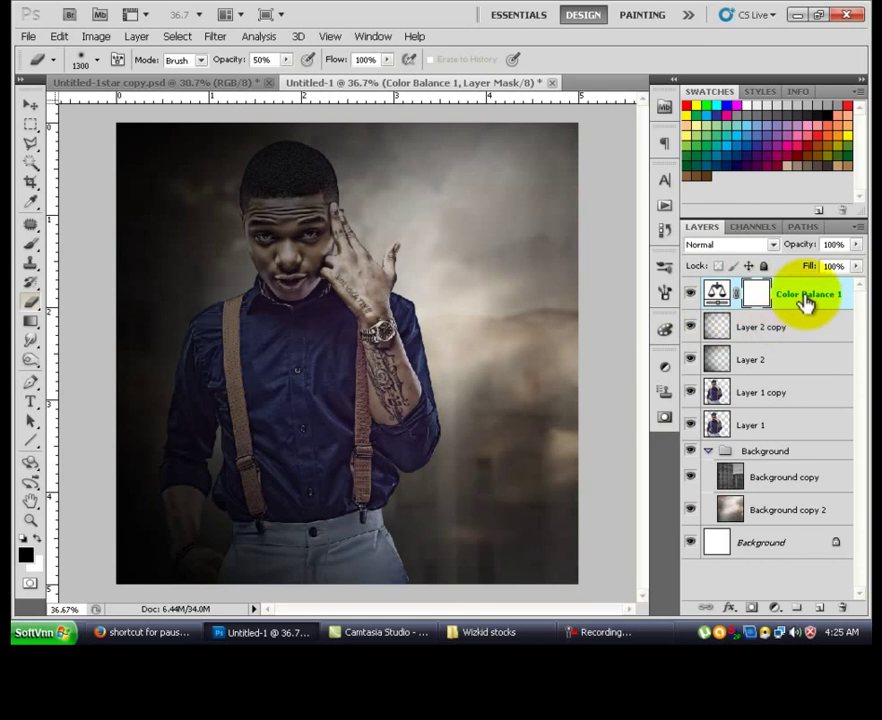
key(Delete)
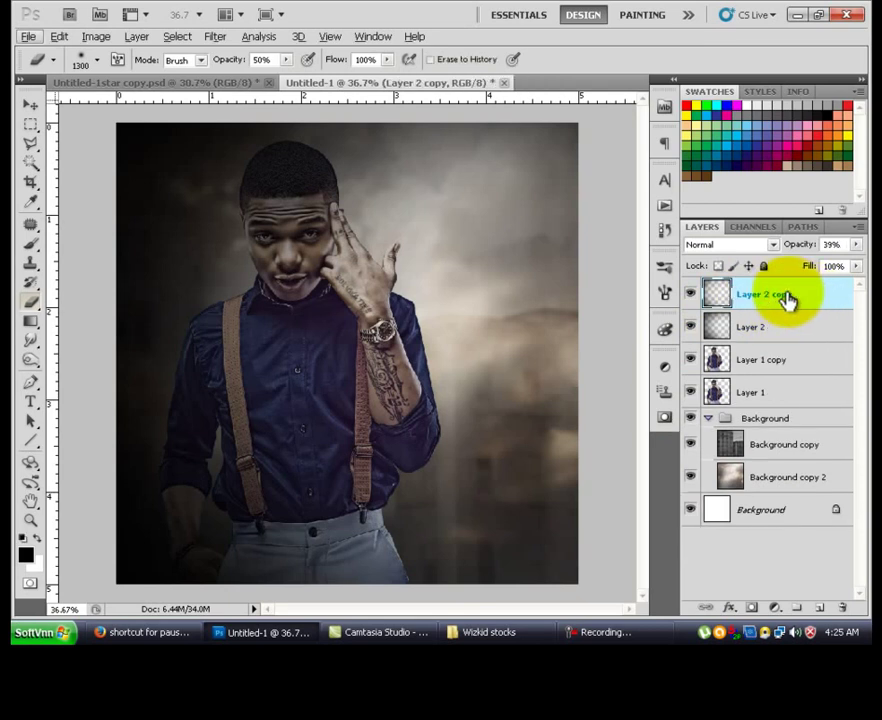
Step: Add a new layer above Layer 2 copy, fill it with 50% Gray and set its blend mode to Overlay
key(ctrl+shift+alt+n)
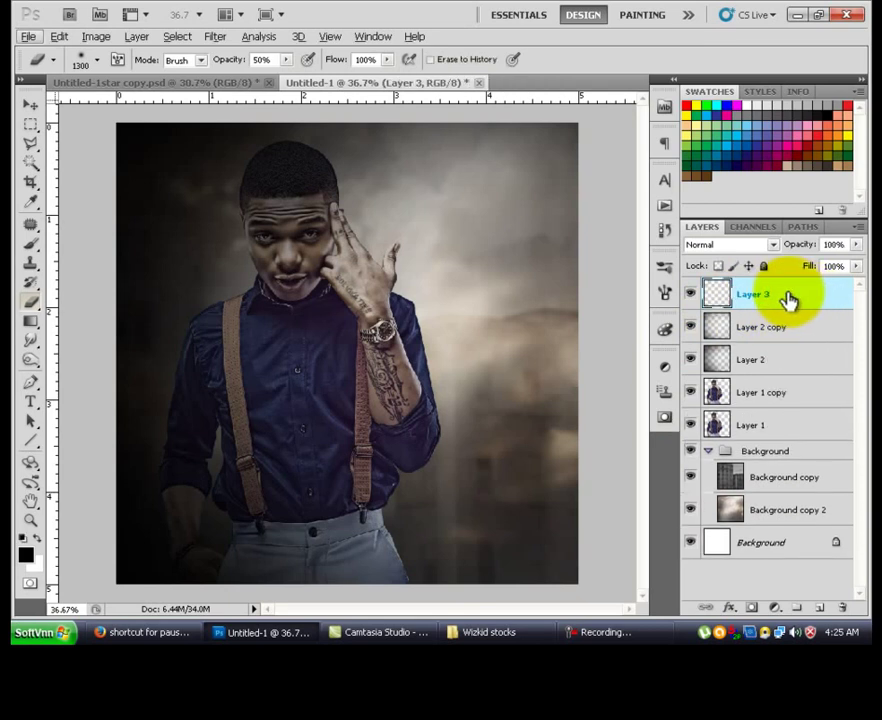
key(shift+F5)
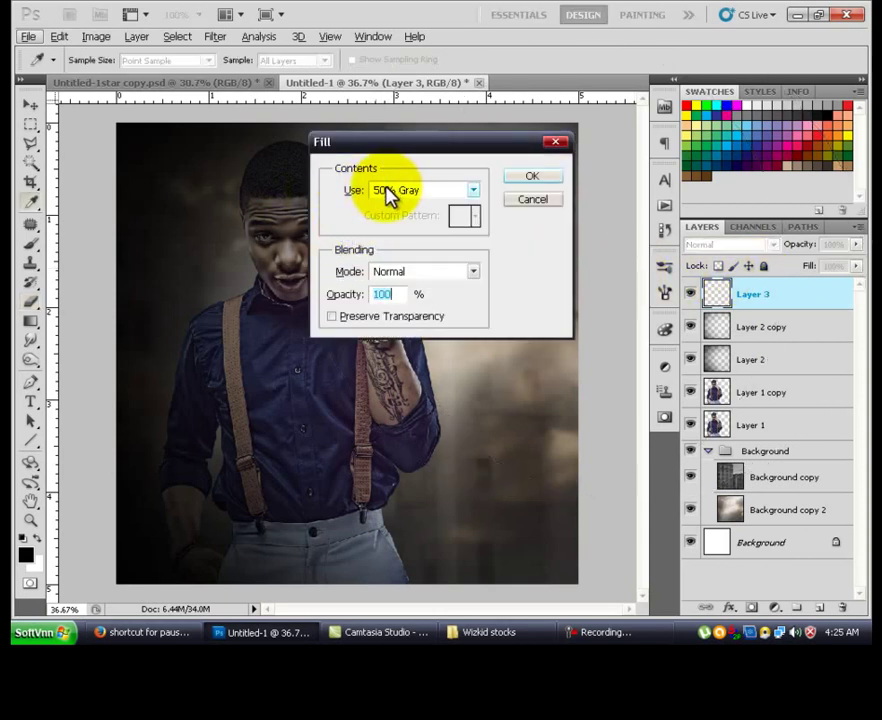
click(392, 191)
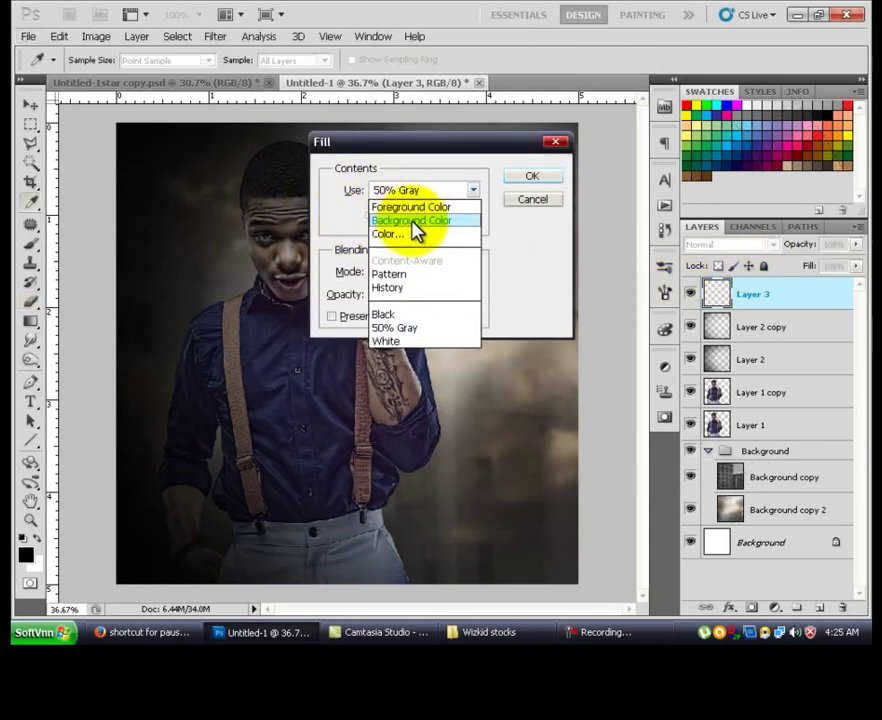
click(414, 328)
click(532, 177)
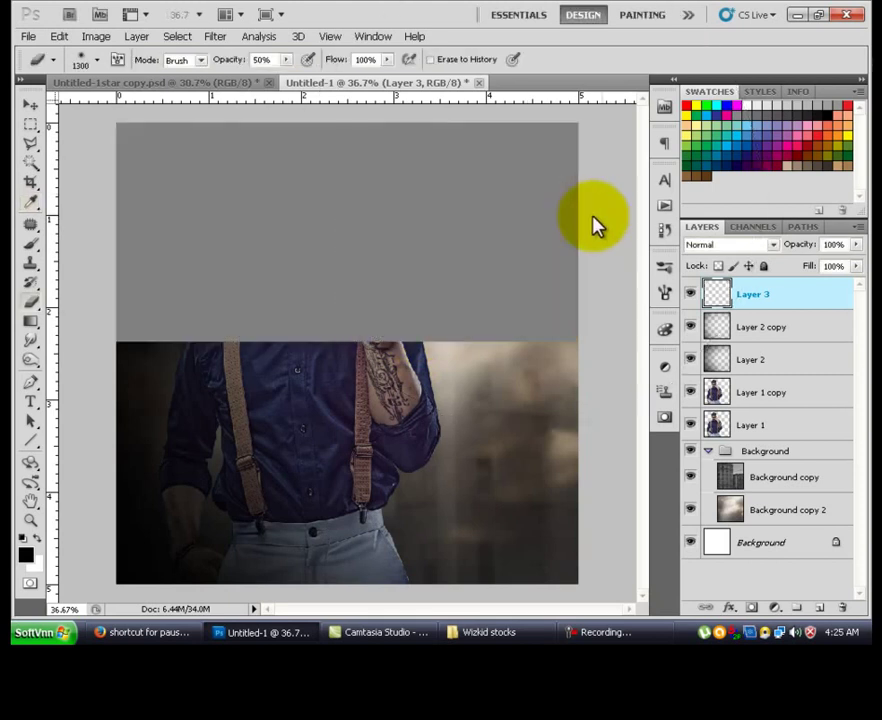
click(708, 248)
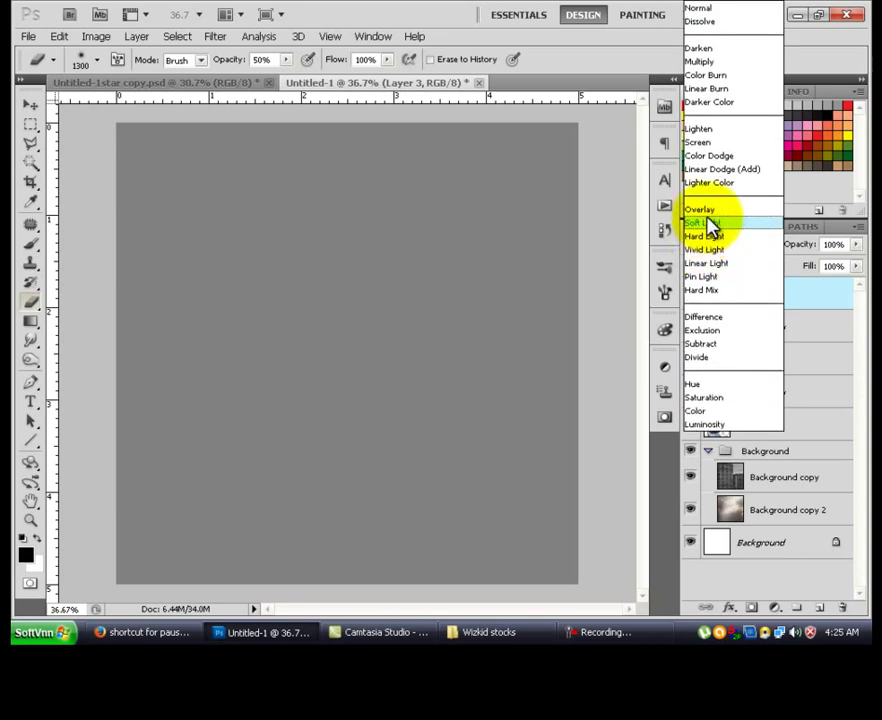
click(707, 211)
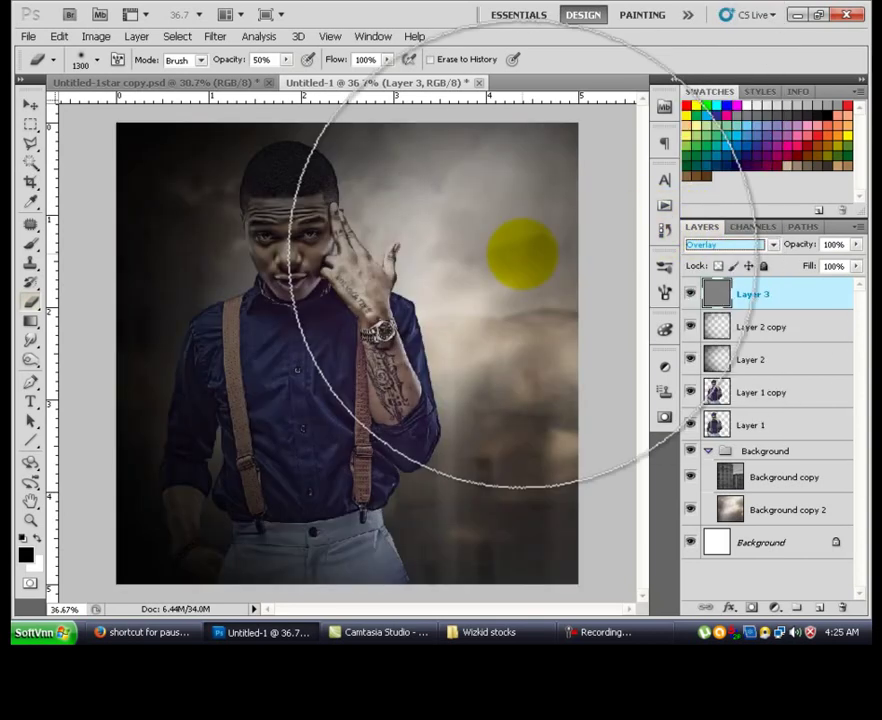
Step: Set Layer 3's blend mode to Normal, add 10% uniform noise to it, and switch it back to Overlay
click(706, 246)
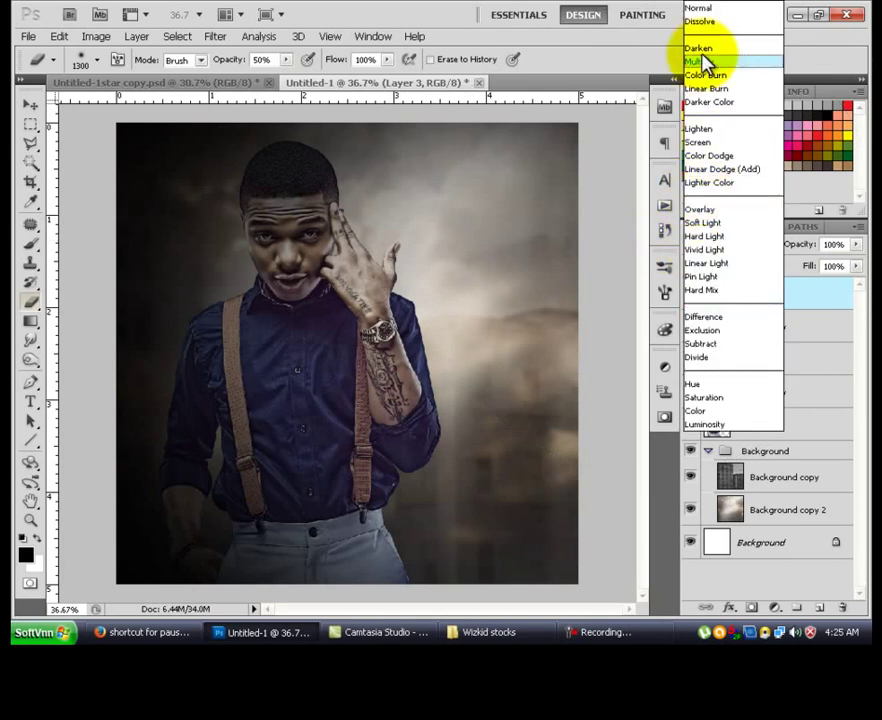
click(699, 9)
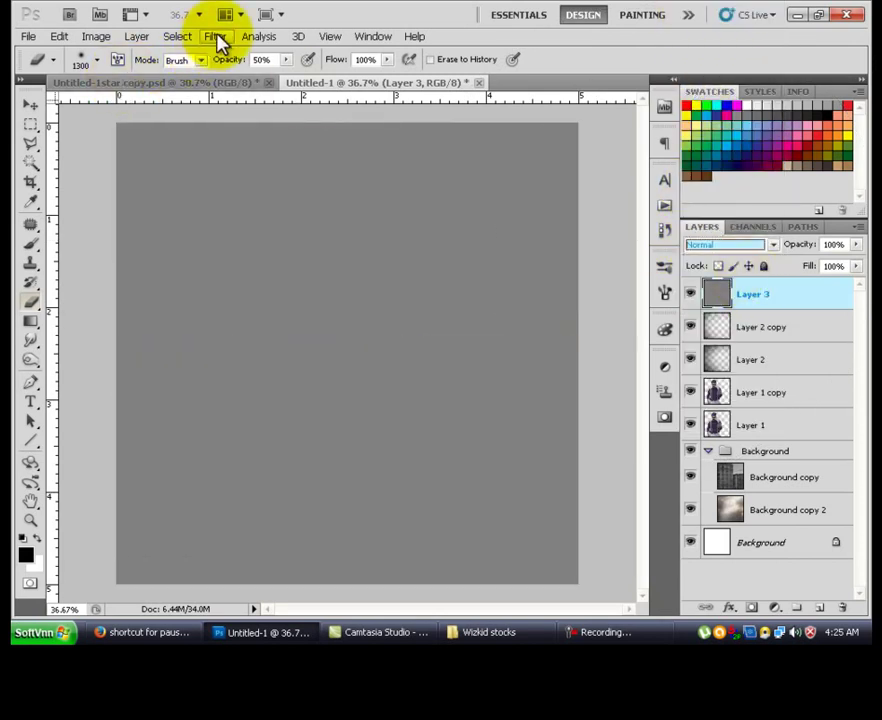
click(215, 37)
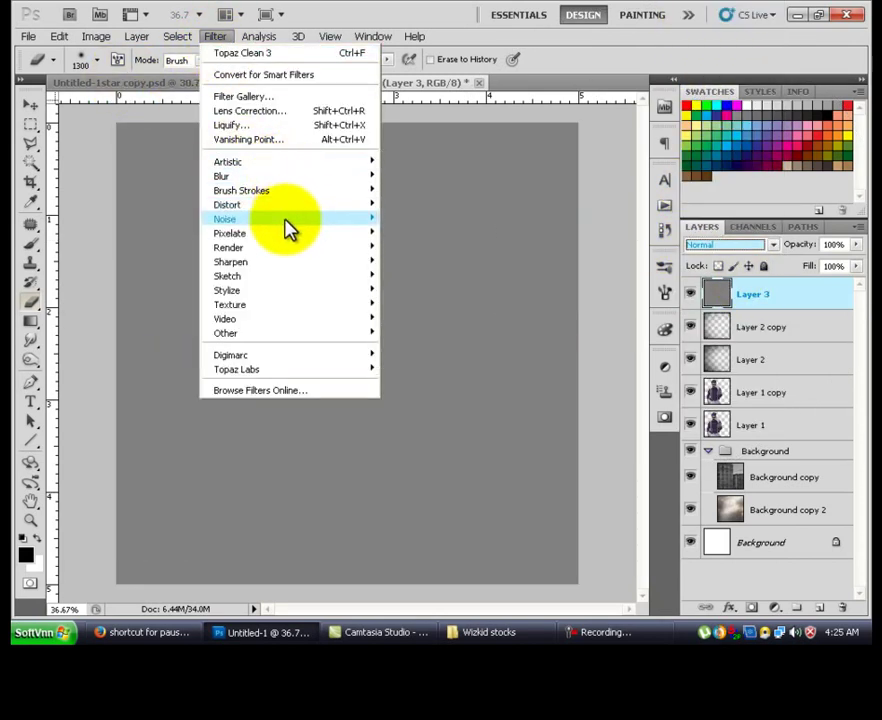
mouse_move(287, 222)
click(410, 218)
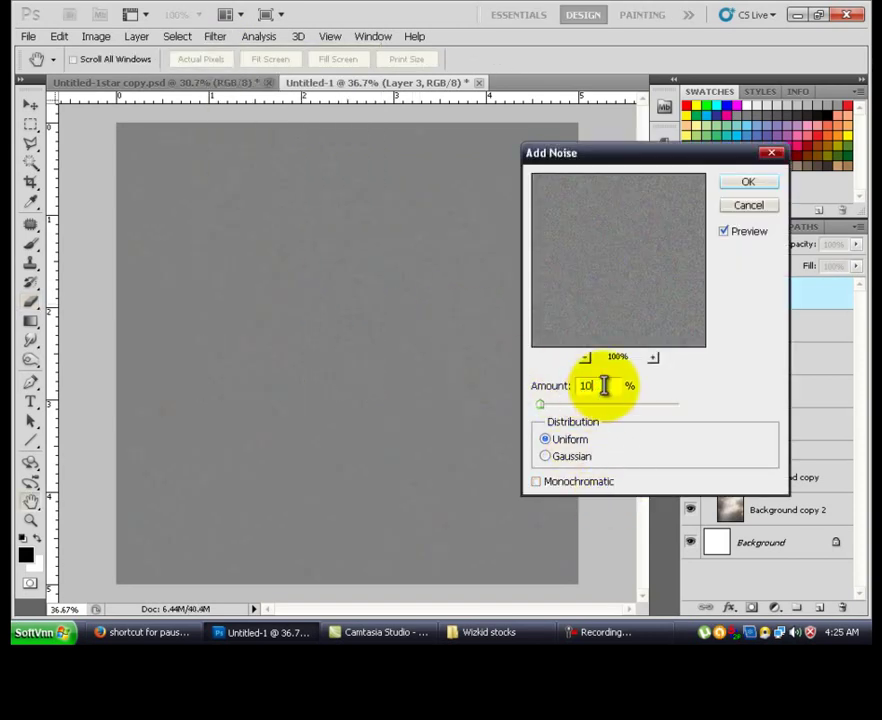
click(748, 183)
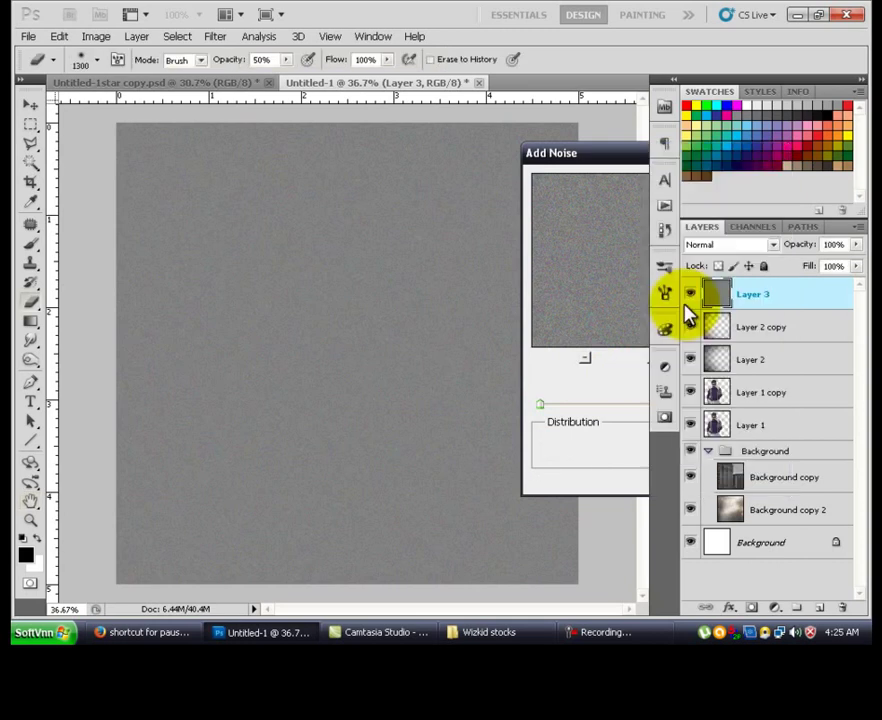
click(733, 245)
click(716, 212)
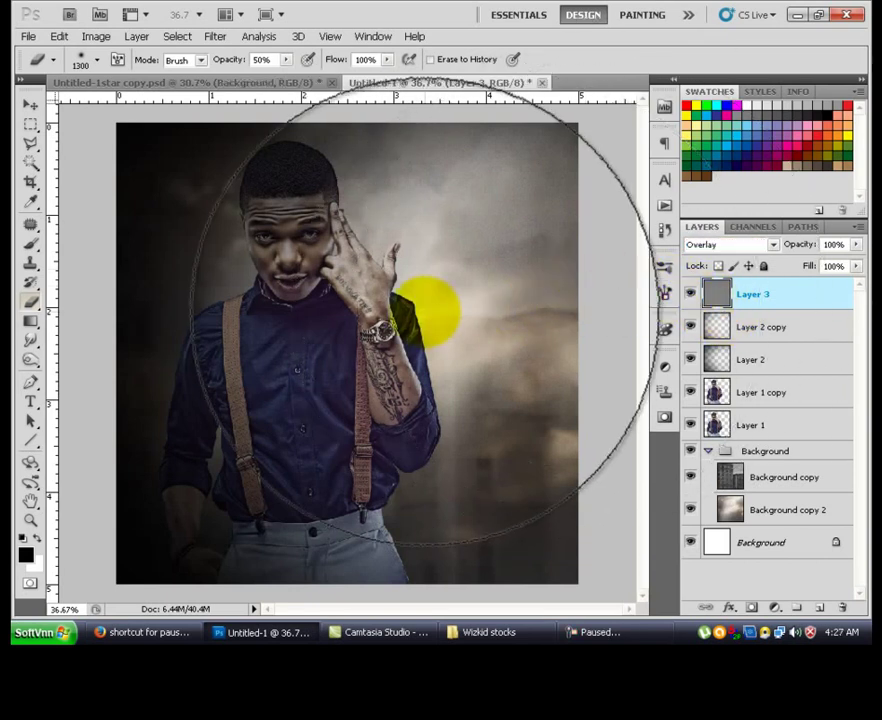
Step: Add a new layer above Layer 3 and fill it with the foreground colour 656565
key(F9)
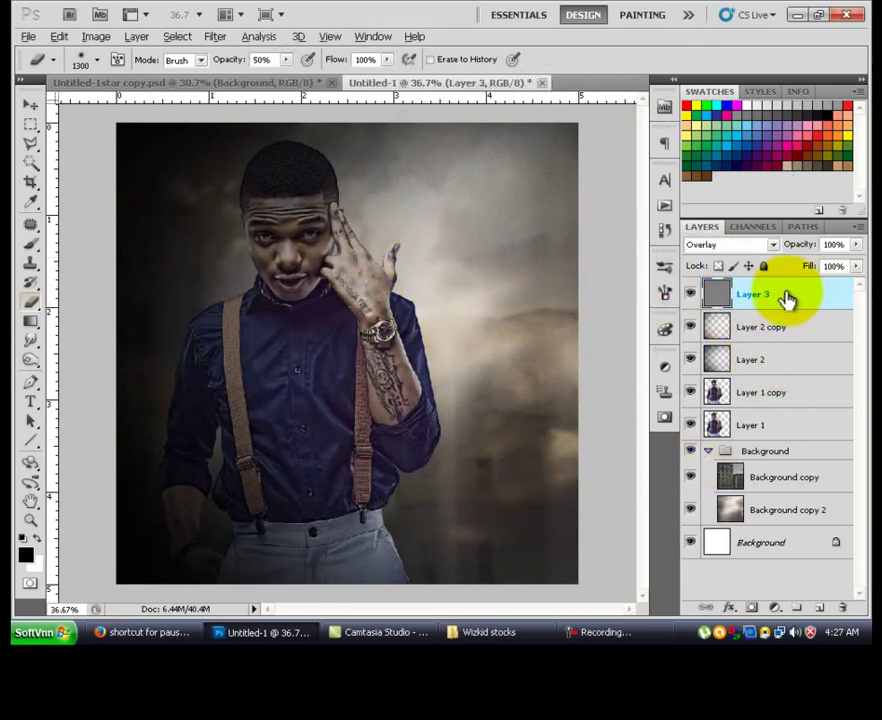
key(ctrl+shift+alt+n)
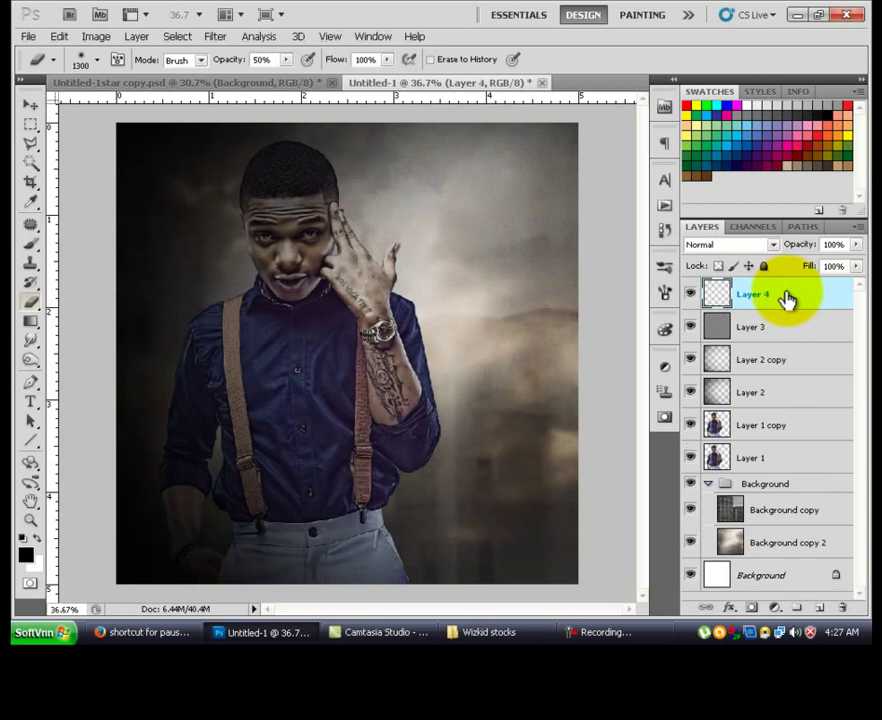
click(25, 556)
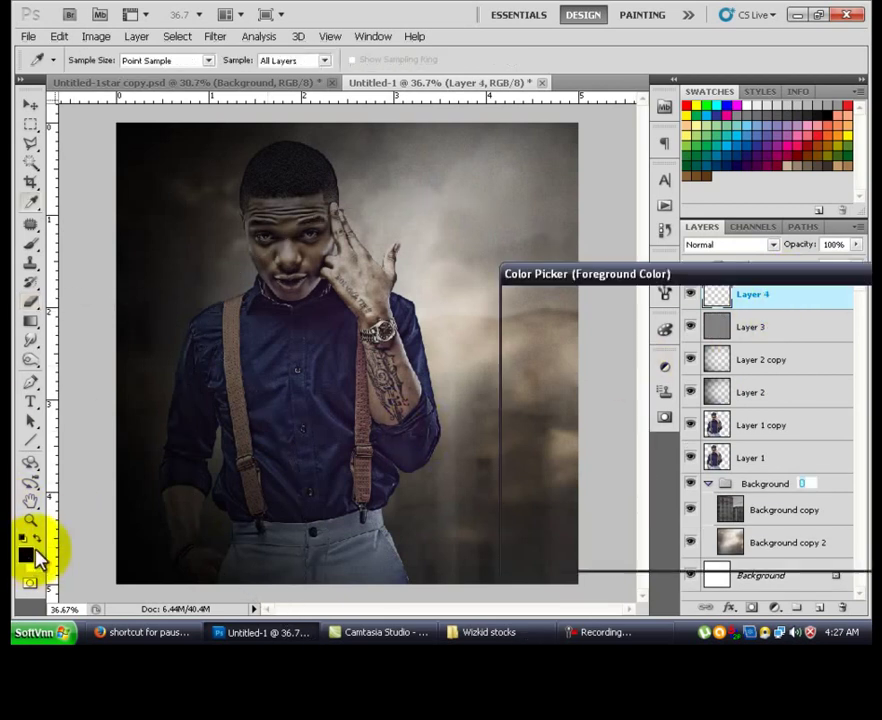
drag(614, 280, 466, 256)
click(655, 534)
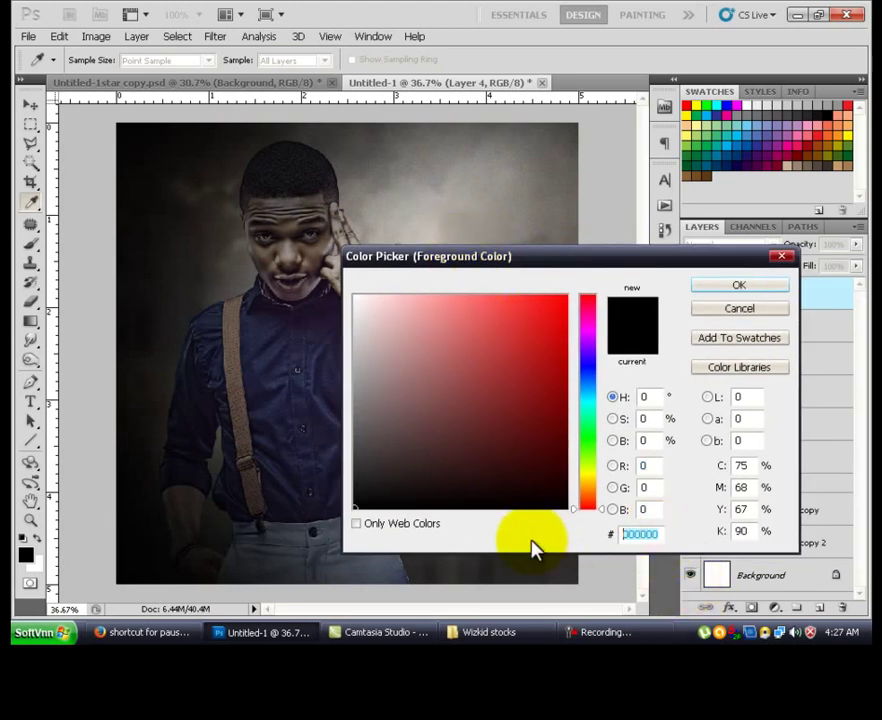
text(656565)
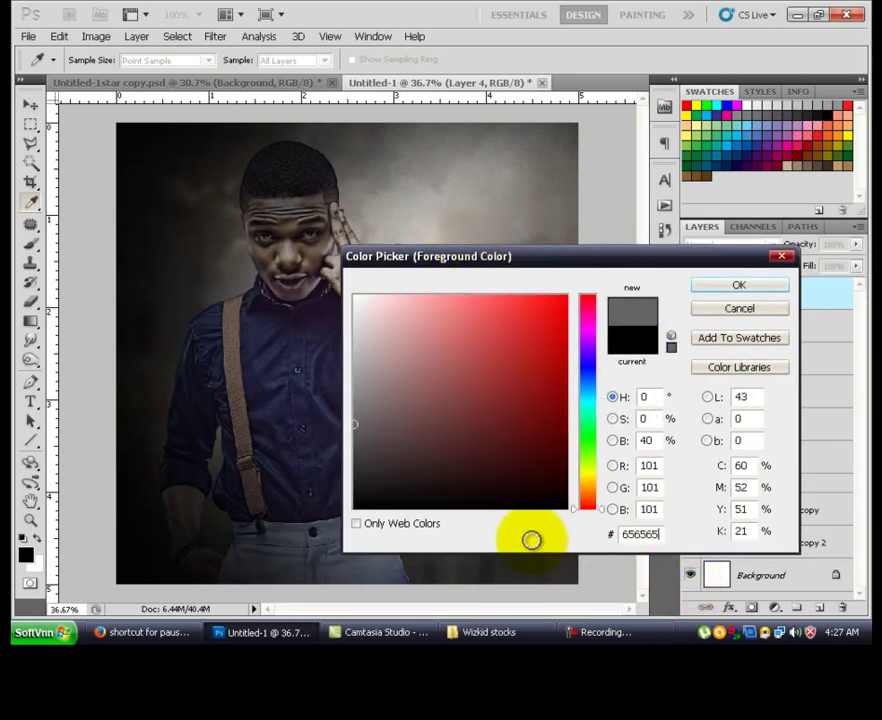
click(745, 290)
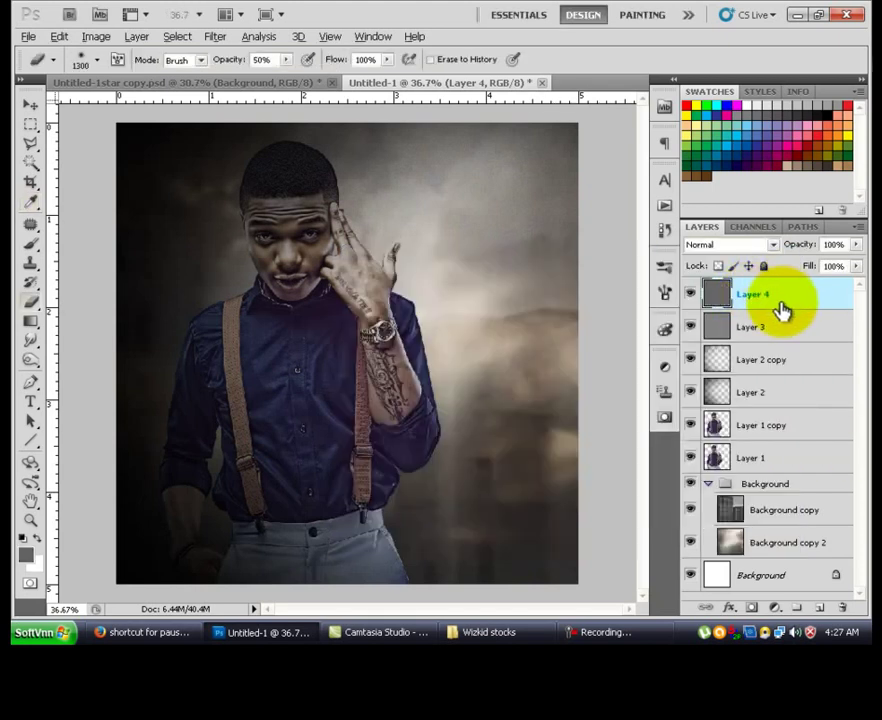
key(alt+BackSpace)
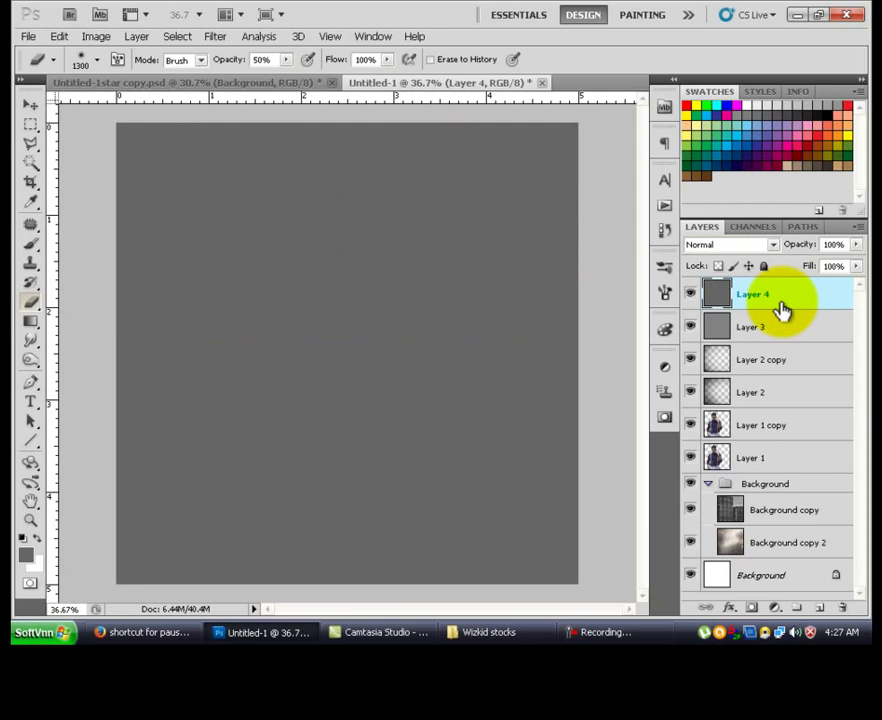
Step: Set Layer 4's blend mode to Color and its opacity to 37%
click(740, 250)
click(706, 412)
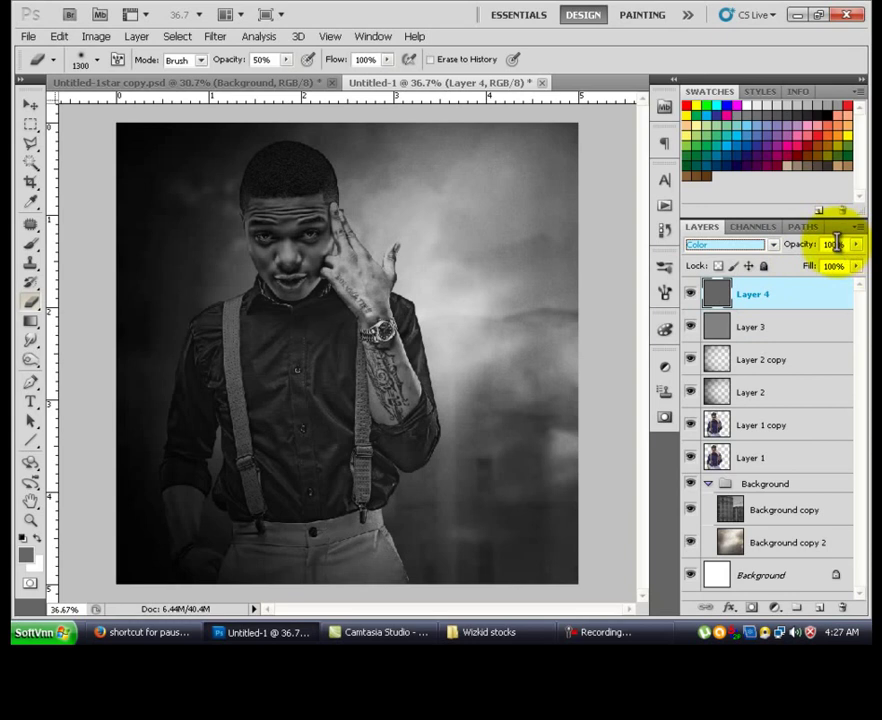
click(836, 244)
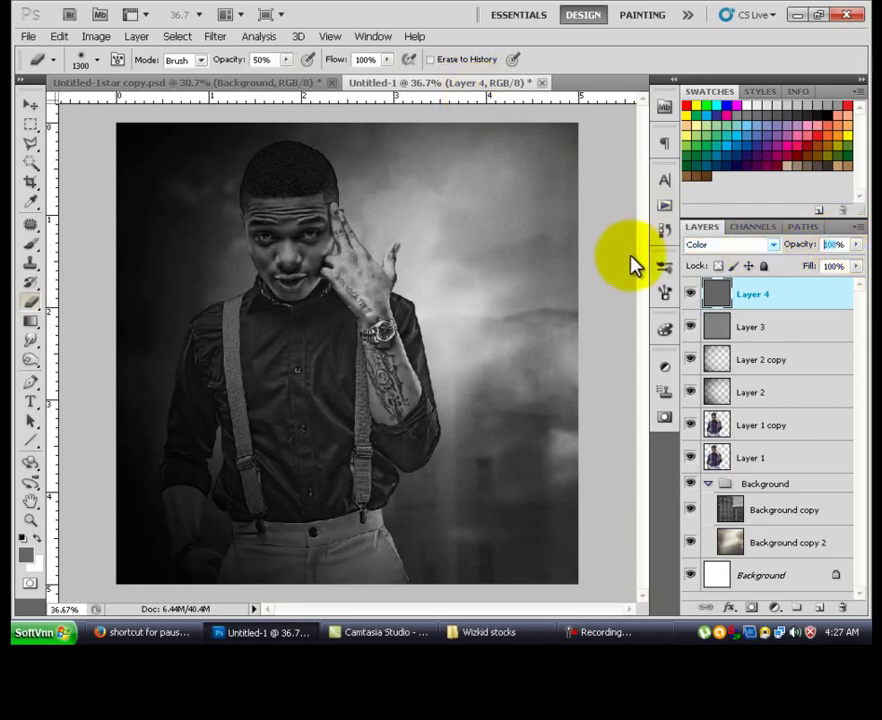
click(840, 244)
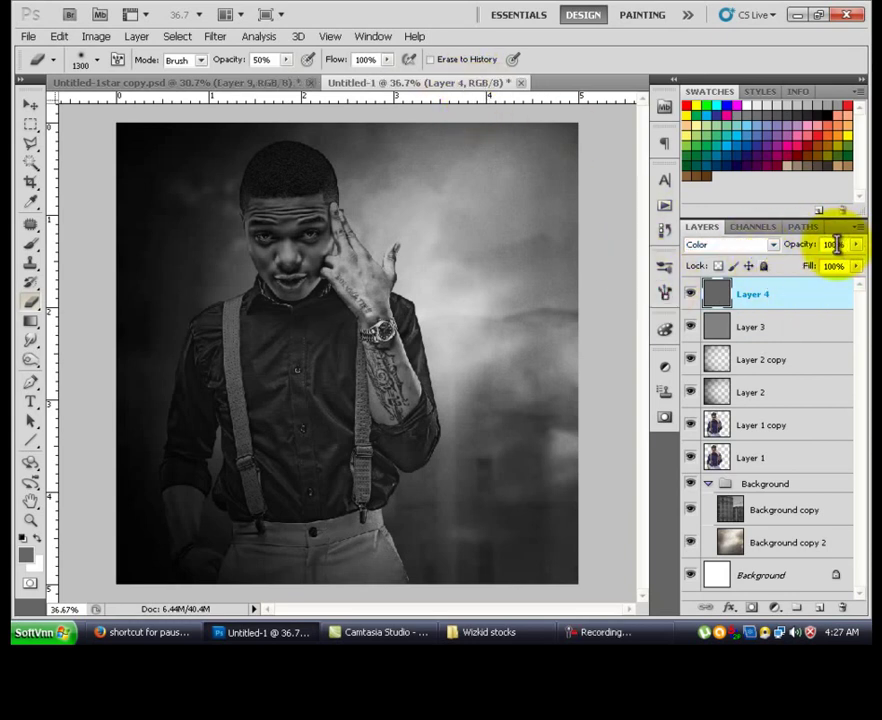
double_click(836, 244)
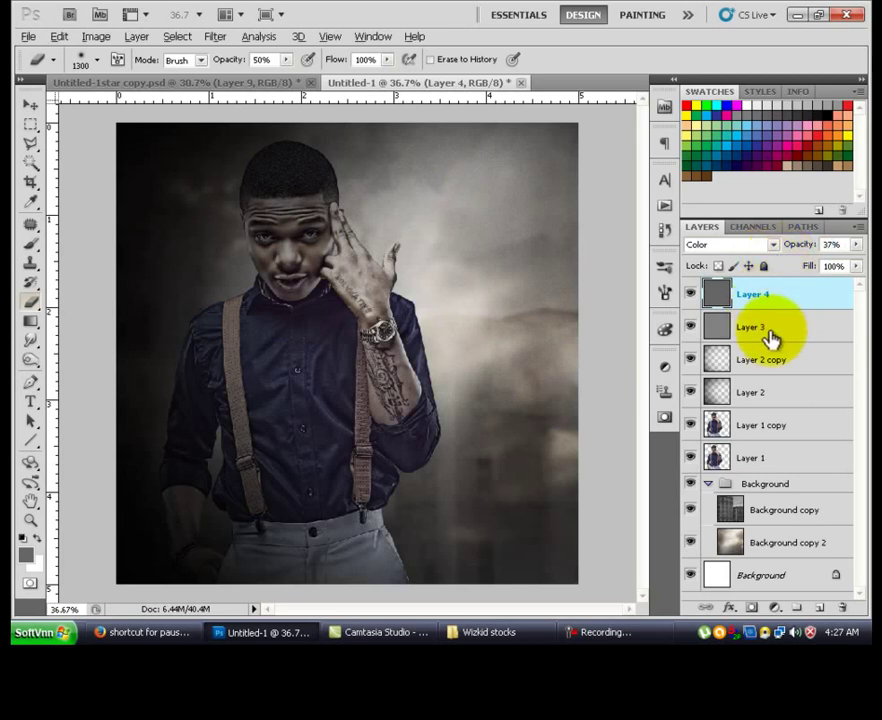
Step: Add a Color Balance adjustment layer above Layer 4 with midtones at Cyan-Red -100 and Yellow-Blue +100
click(775, 610)
click(695, 482)
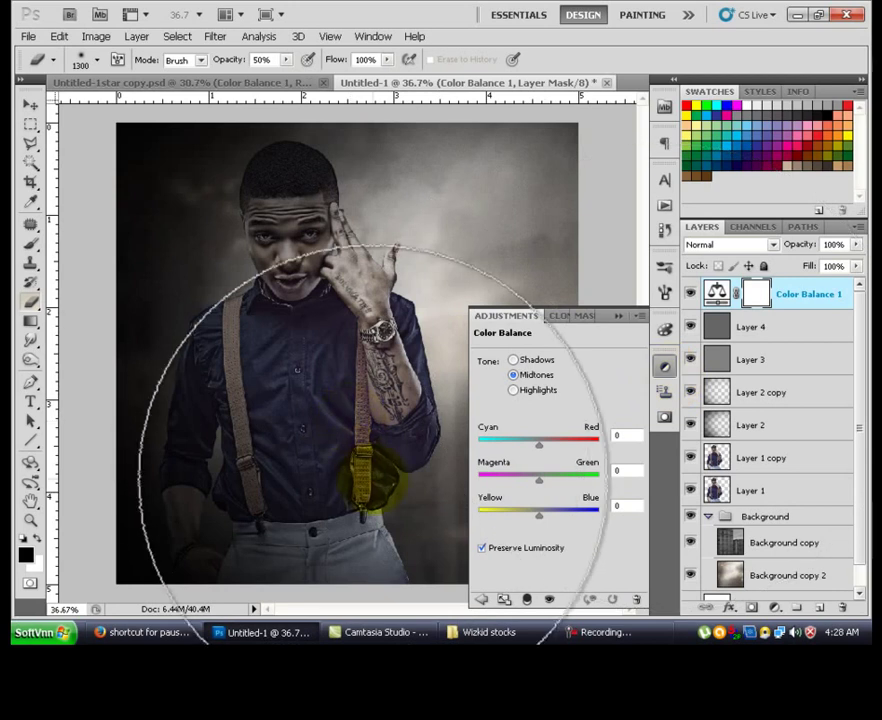
drag(539, 444, 460, 444)
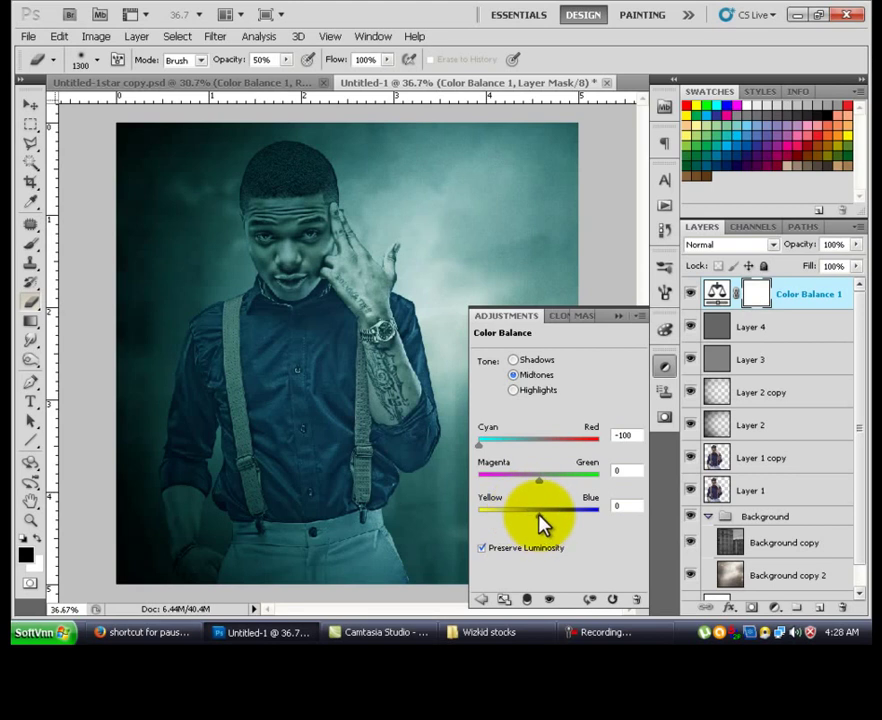
drag(539, 516, 622, 518)
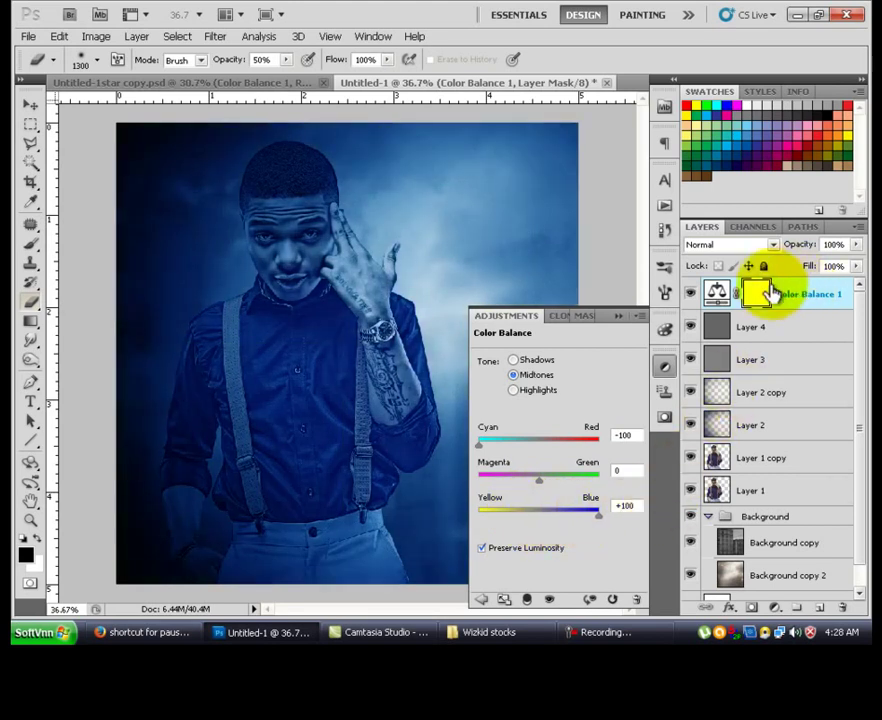
click(665, 368)
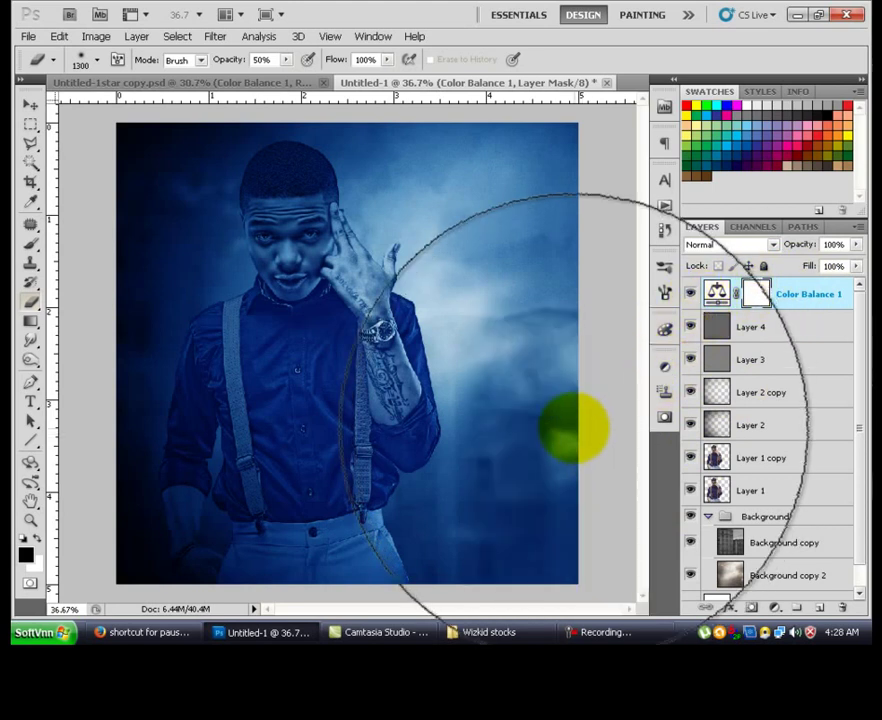
Step: Set the blend mode of both Layer 2 copy and Layer 2 to Soft Light
scroll(330, 306, up, 1)
scroll(330, 306, down, 1)
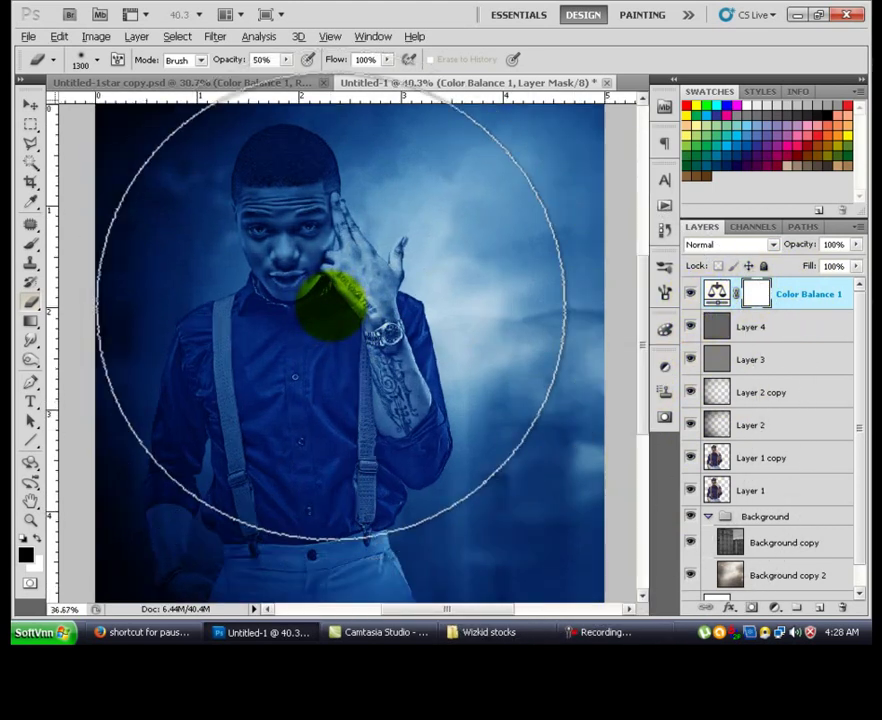
key(alt)
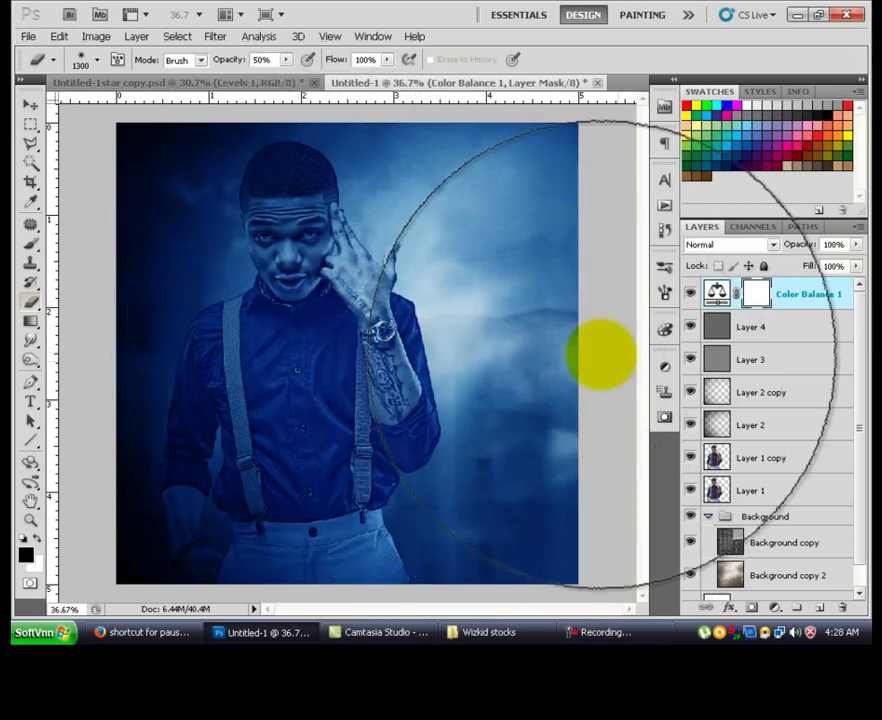
click(777, 397)
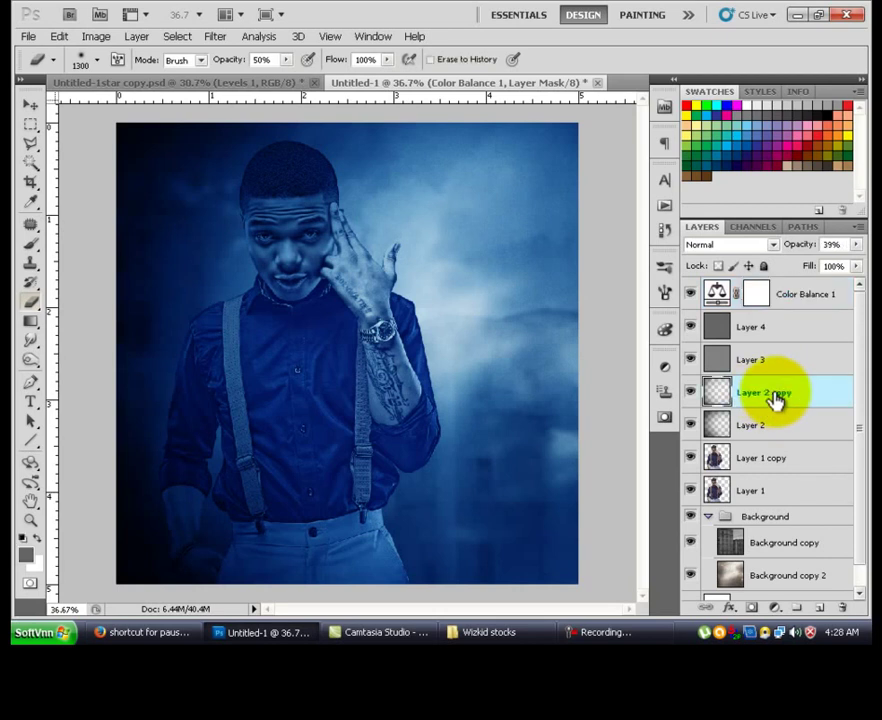
click(735, 246)
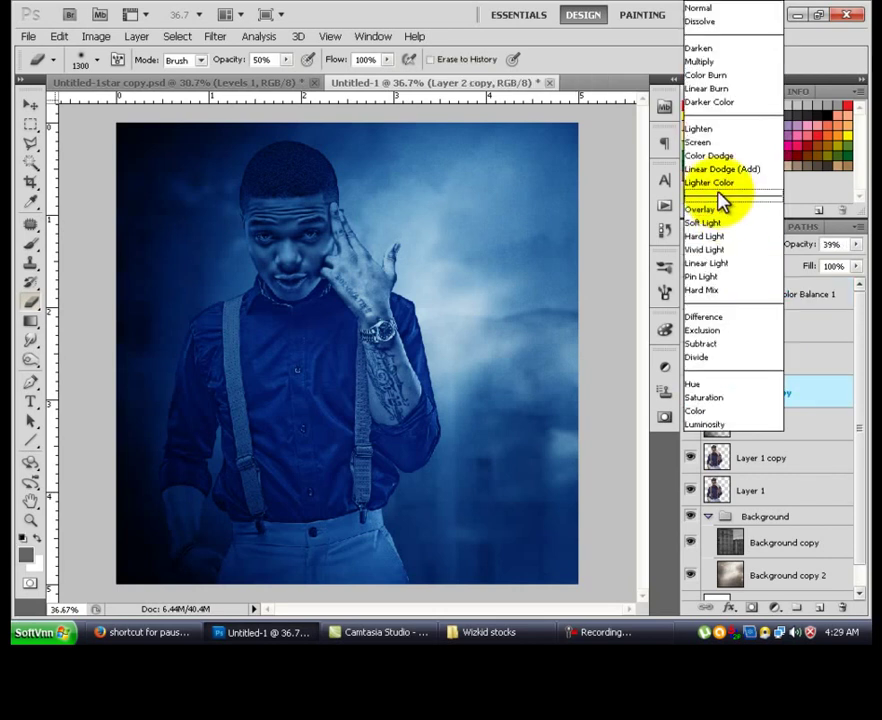
click(719, 228)
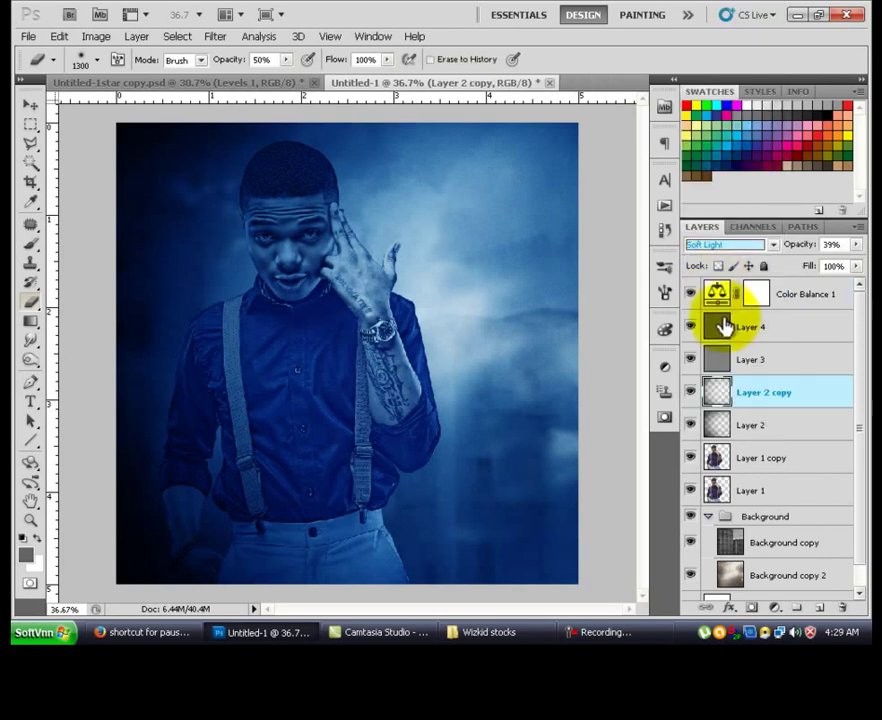
click(750, 427)
click(744, 246)
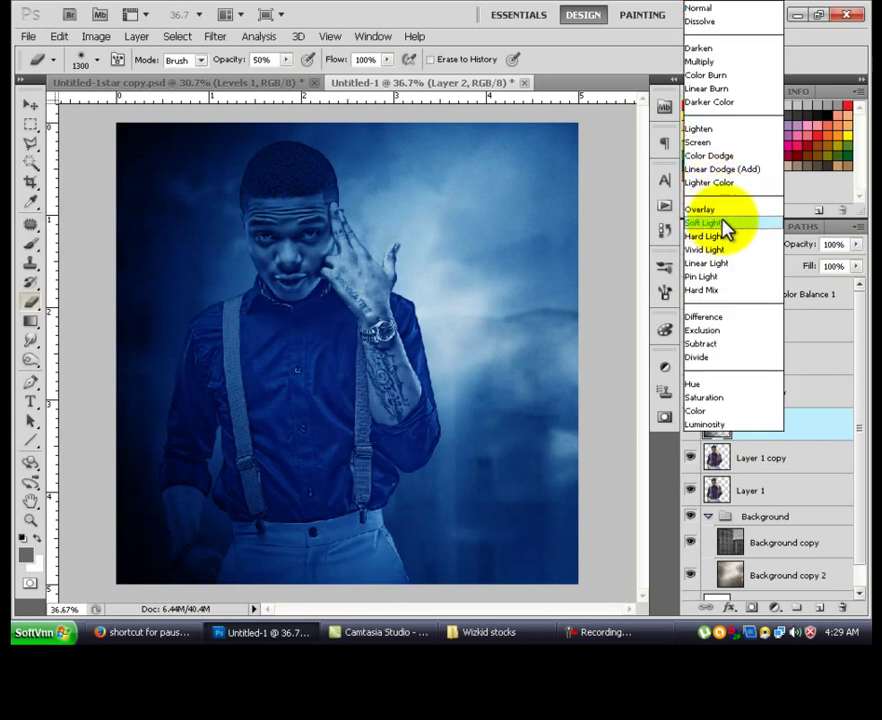
click(724, 224)
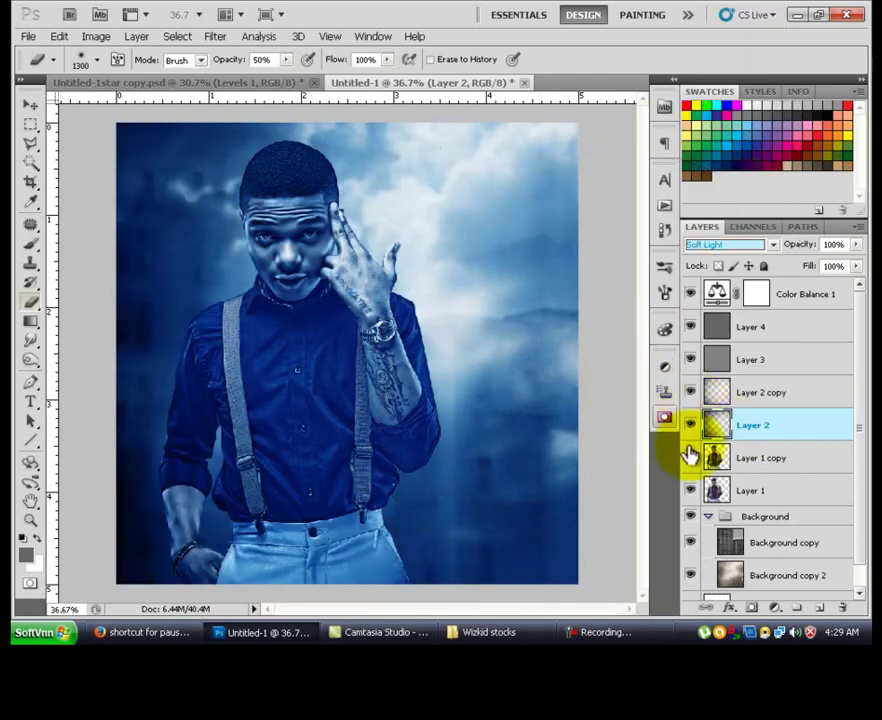
Step: Add a Levels adjustment layer above Color Balance 1 with RGB input levels 12, 0.88 and 233
click(812, 303)
click(777, 607)
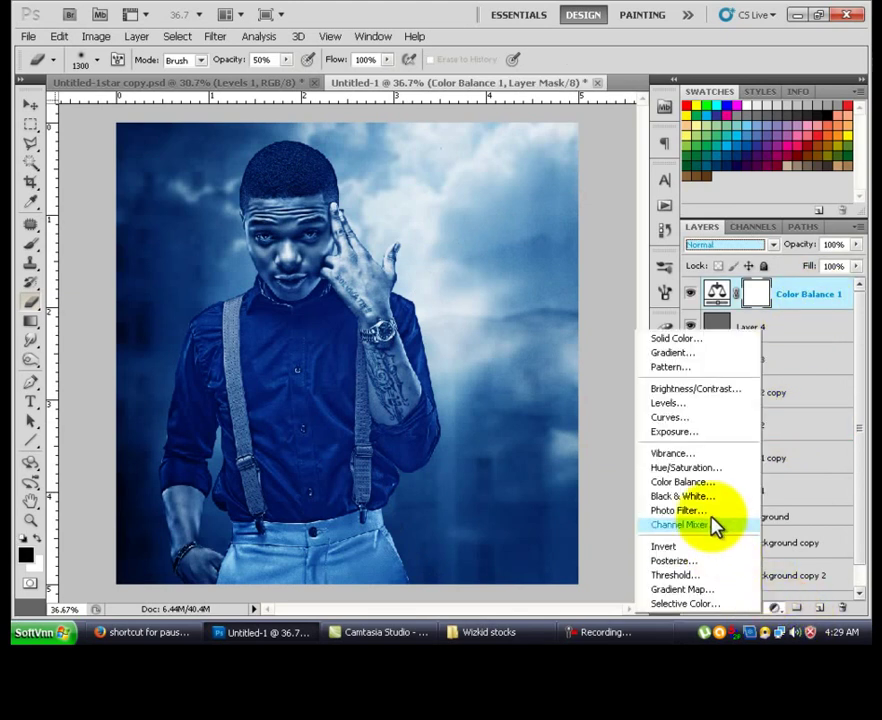
click(686, 404)
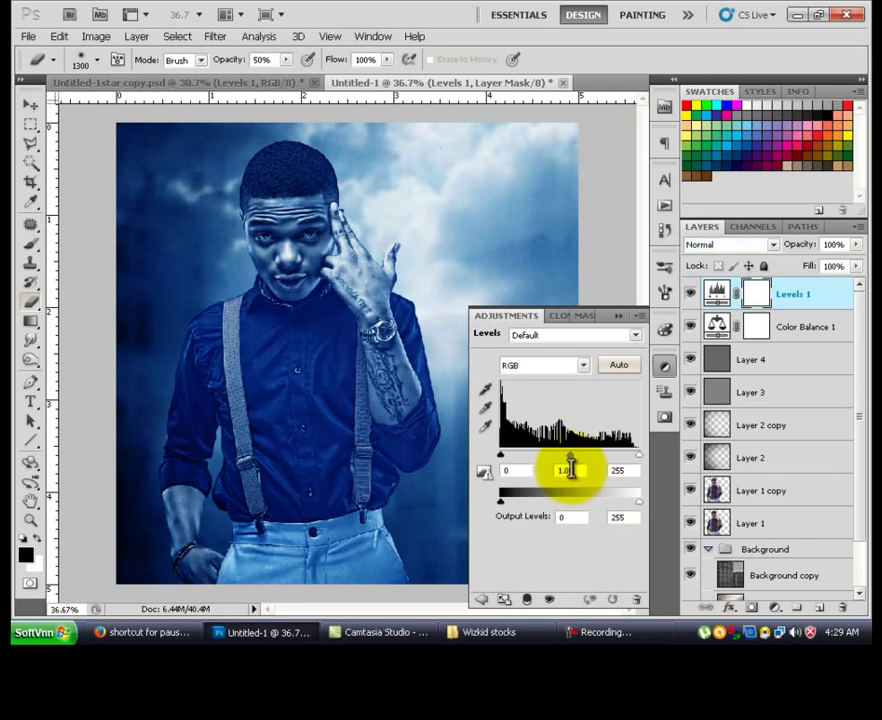
drag(568, 455, 545, 465)
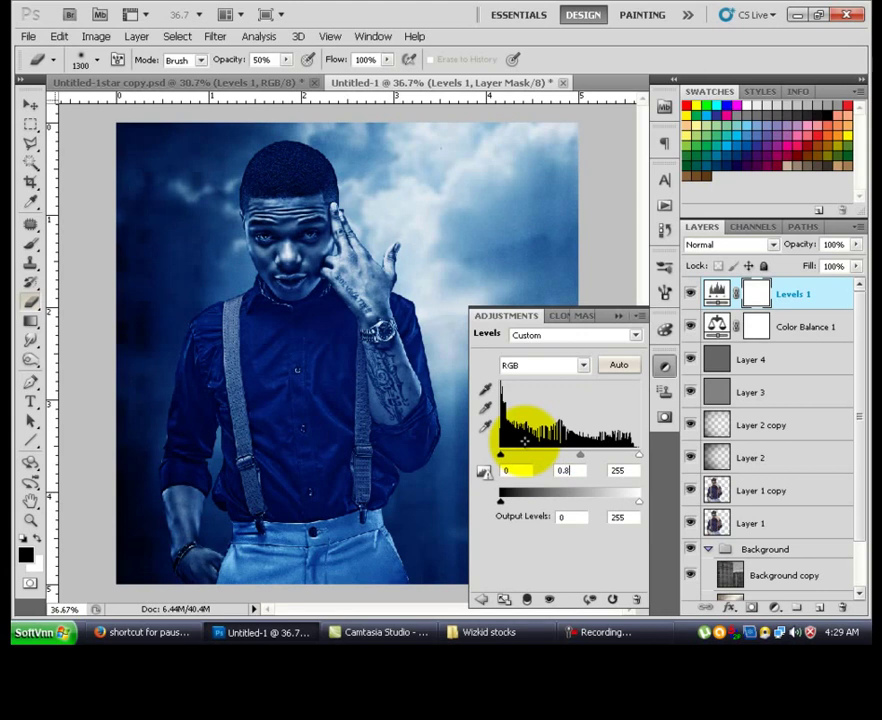
click(581, 473)
text(8)
click(665, 368)
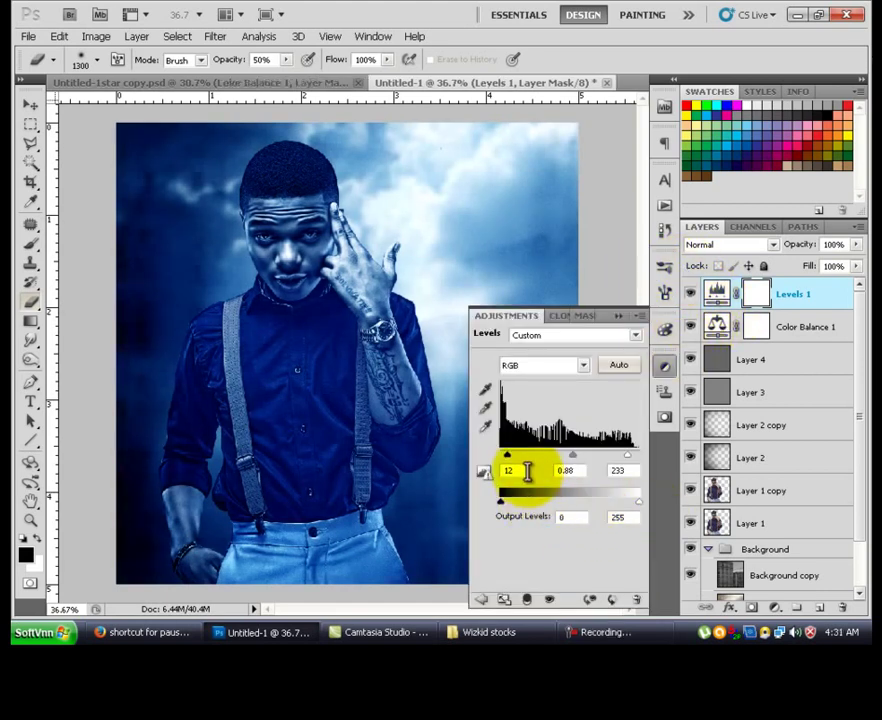
drag(519, 469, 482, 471)
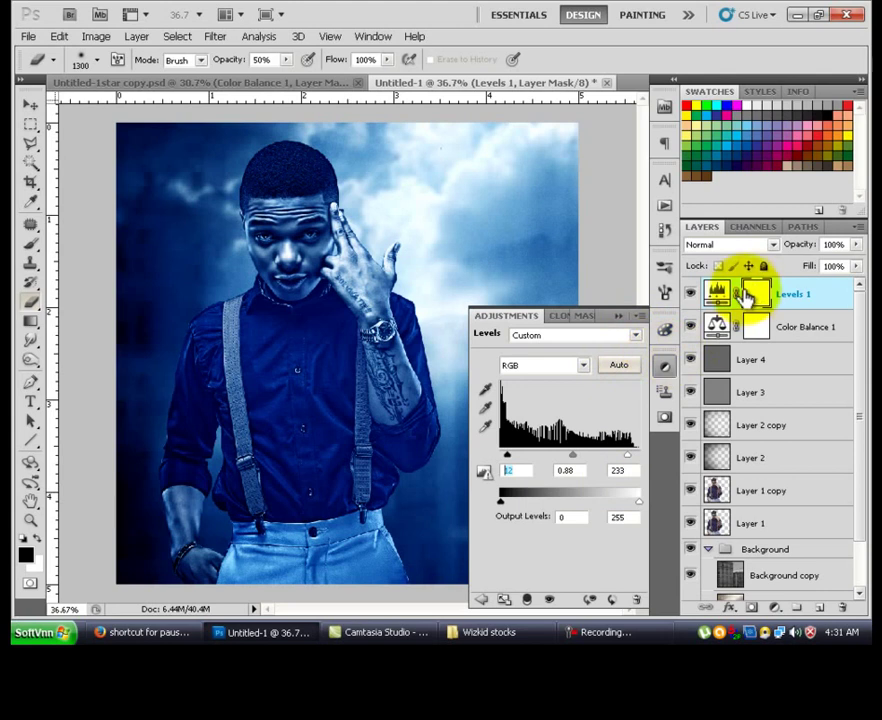
Step: Set the opacity of the Color Balance 1 adjustment layer to 63% and close its settings
click(790, 328)
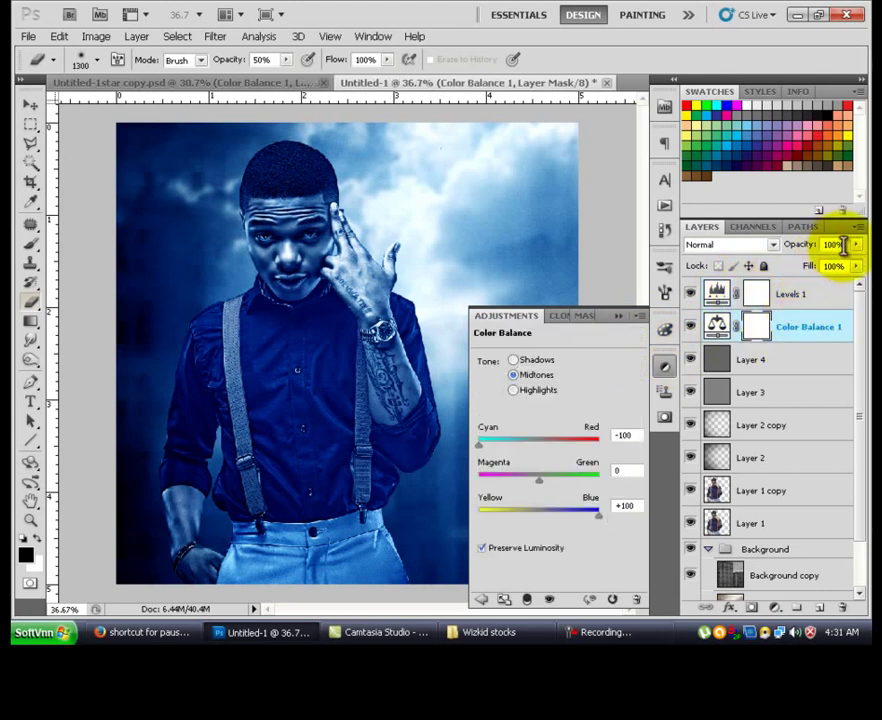
click(837, 244)
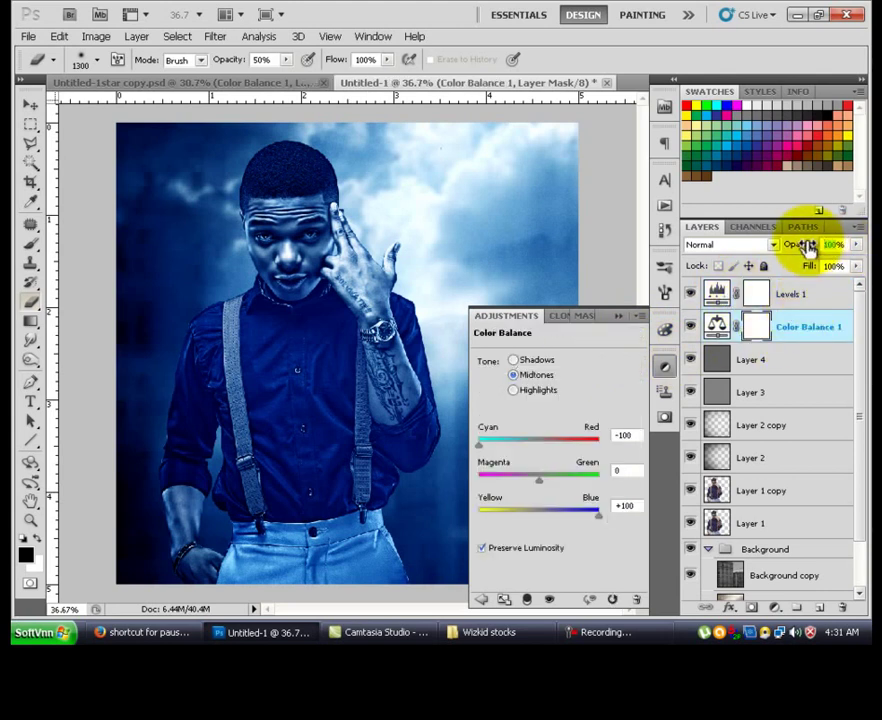
drag(807, 248, 809, 248)
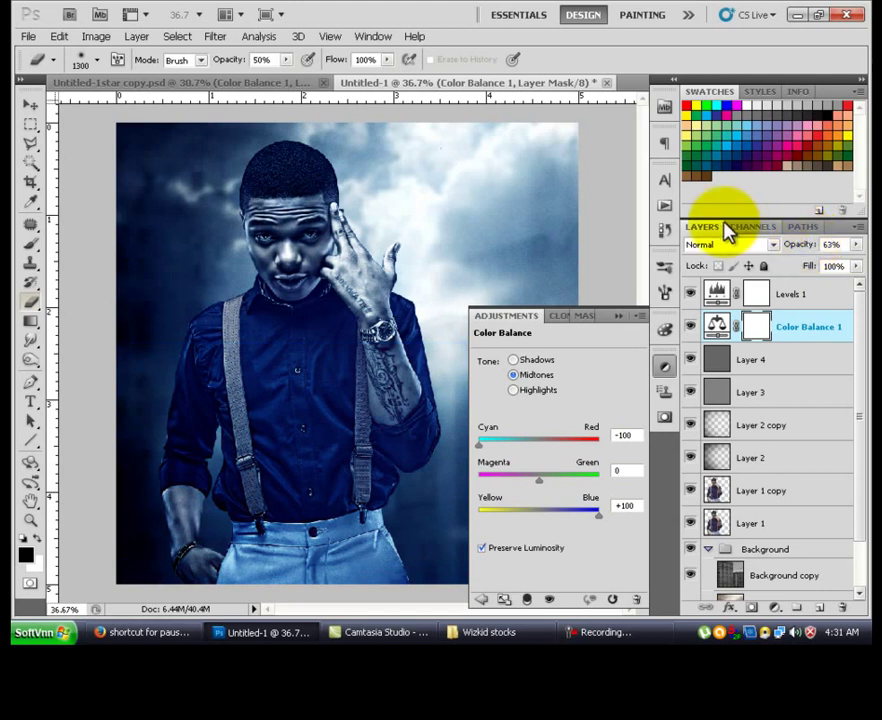
click(665, 366)
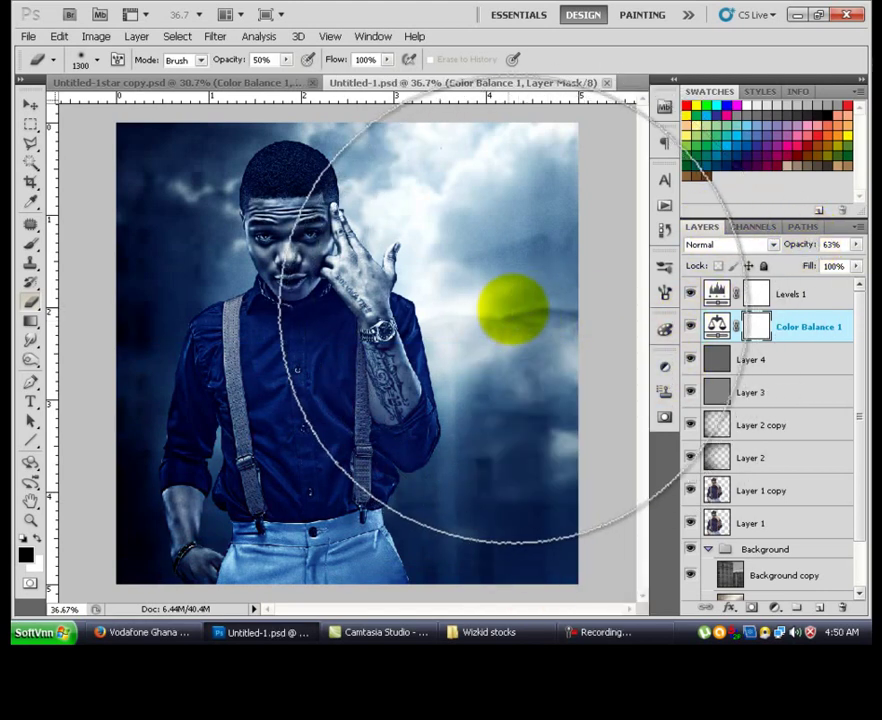
Step: Toggle the visibility of the Background group to compare the artwork with and without the clouds and buildings
scroll(737, 433, down, 2)
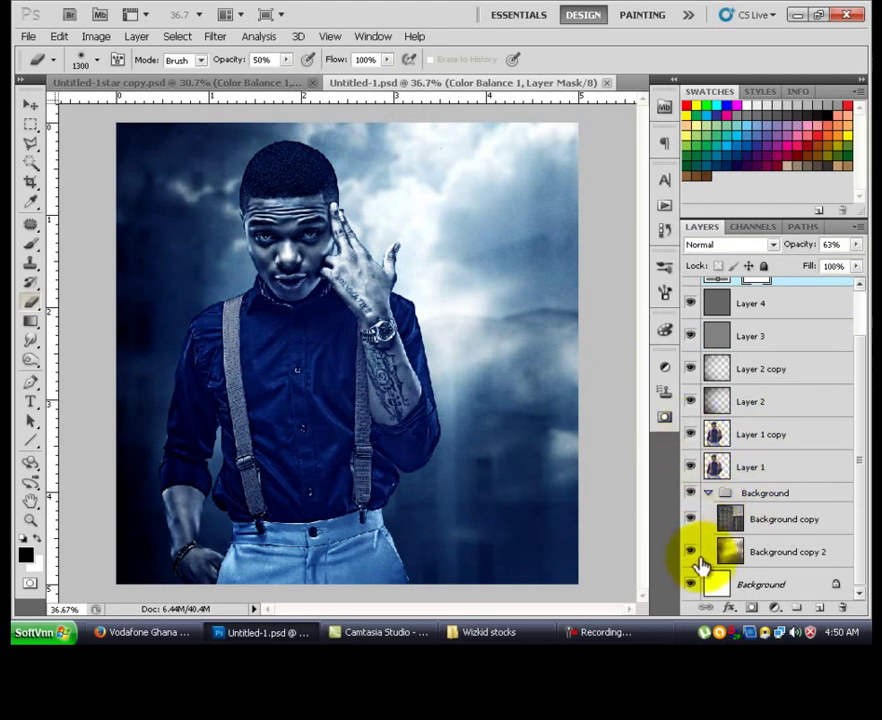
click(691, 551)
click(707, 493)
click(691, 549)
click(707, 549)
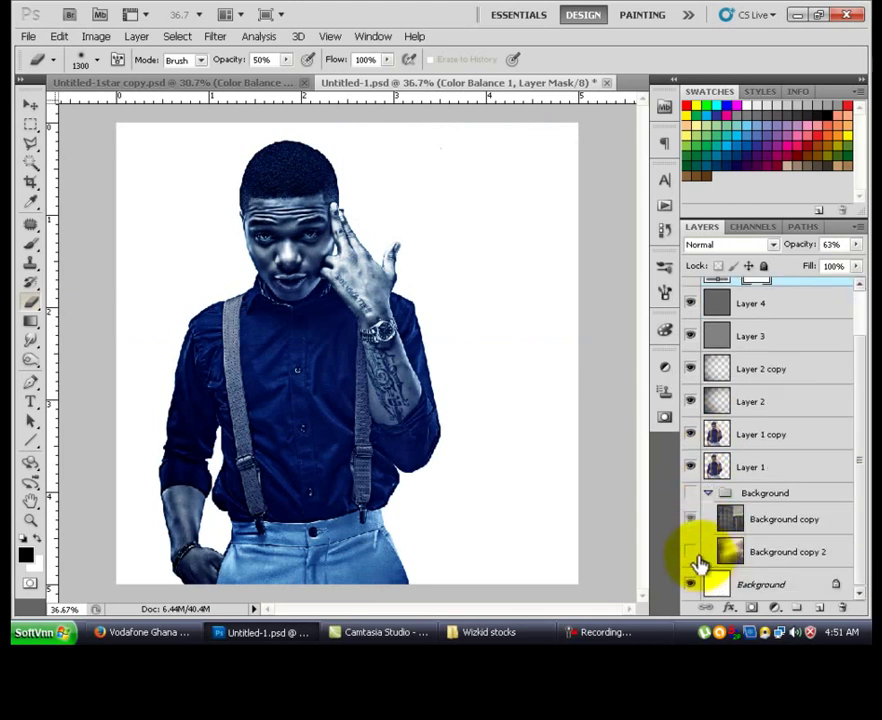
click(690, 519)
click(707, 493)
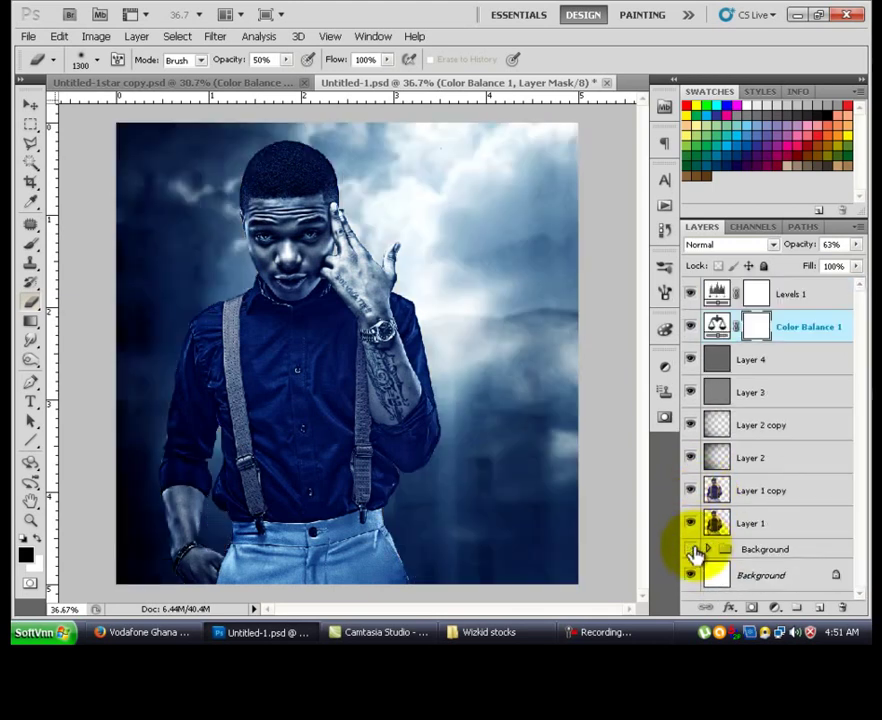
click(691, 549)
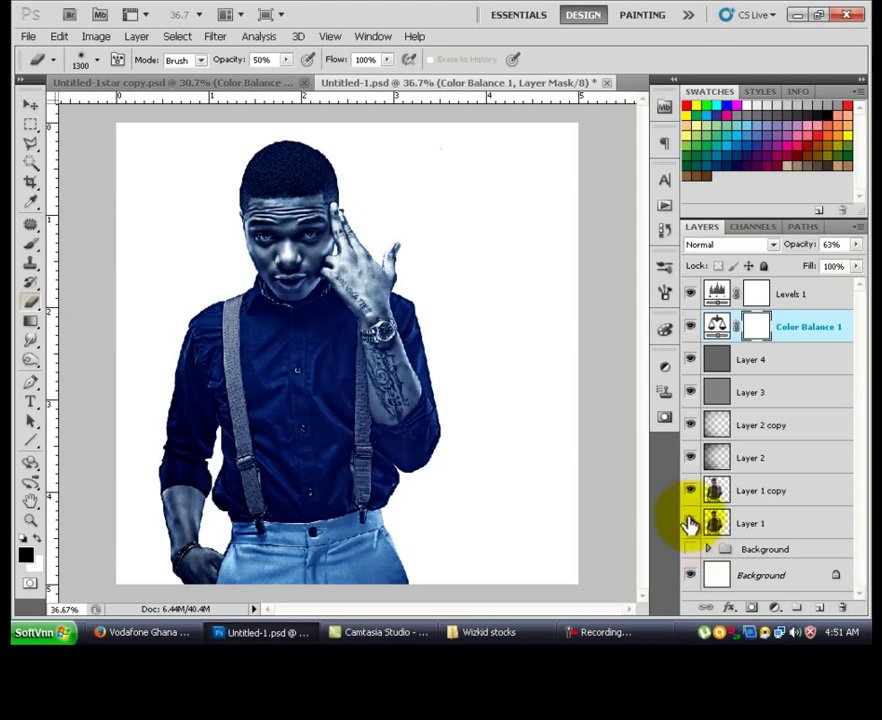
click(691, 549)
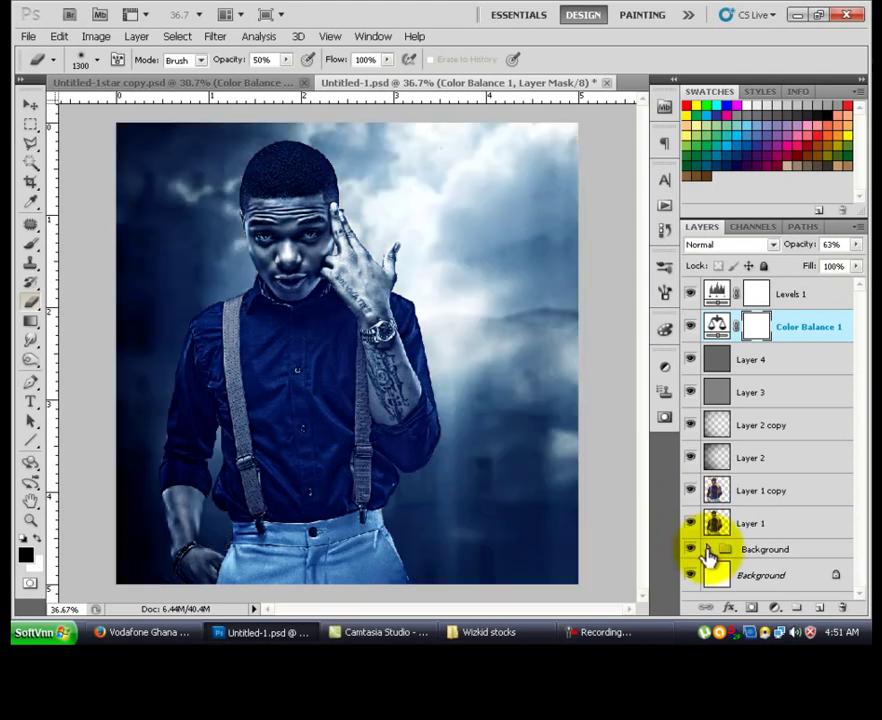
Step: Review the blend mode and opacity of Background copy 2 and Background copy inside the Background group
click(709, 552)
click(756, 553)
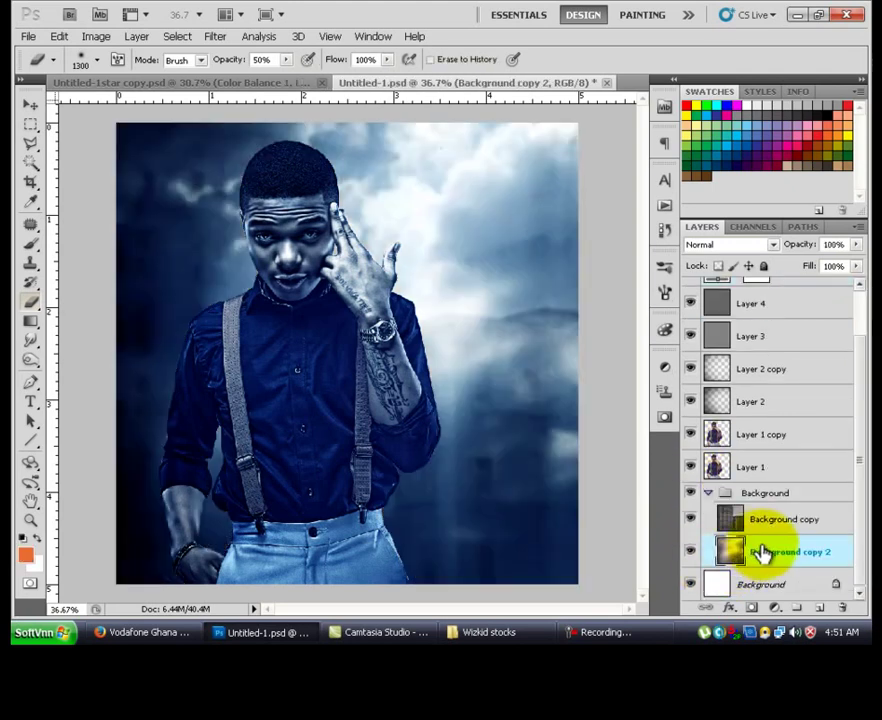
click(775, 522)
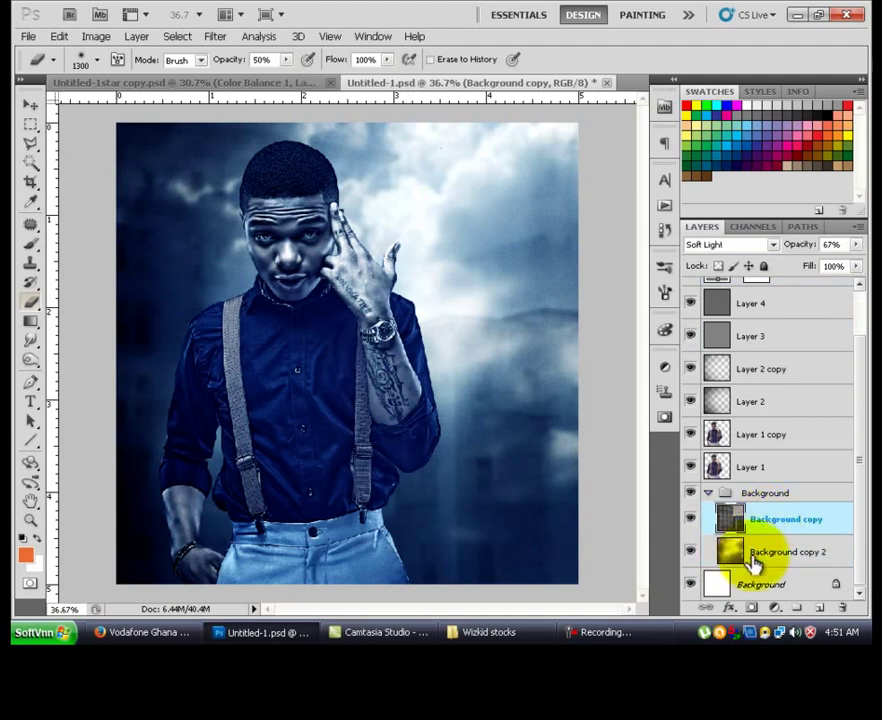
click(753, 558)
click(764, 527)
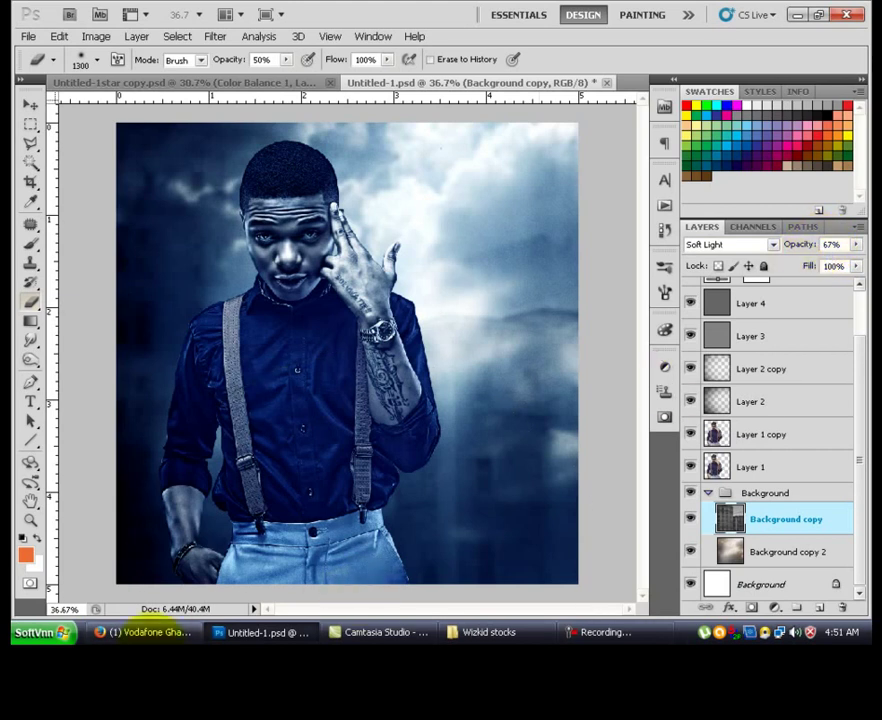
click(708, 493)
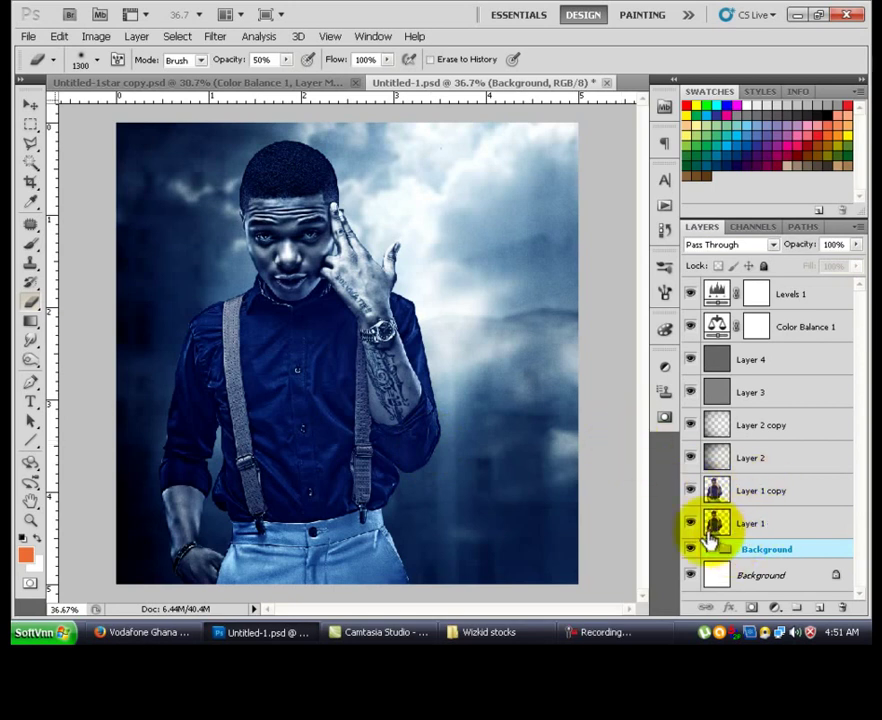
Step: Review the blend mode and opacity of Layer 1 copy, Layer 2, Layer 2 copy, Layer 3 and Layer 4
click(724, 506)
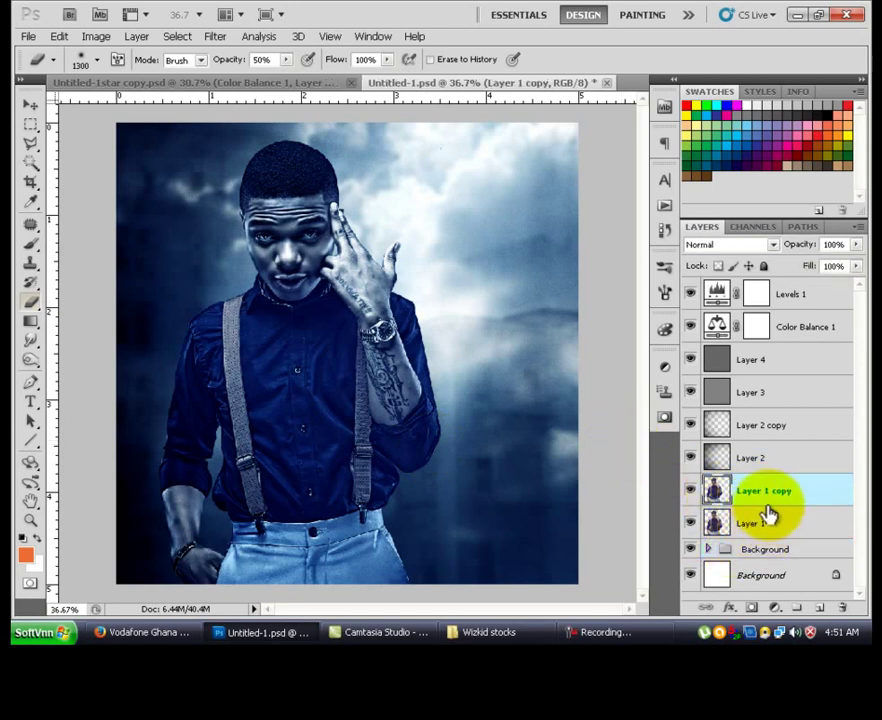
click(768, 460)
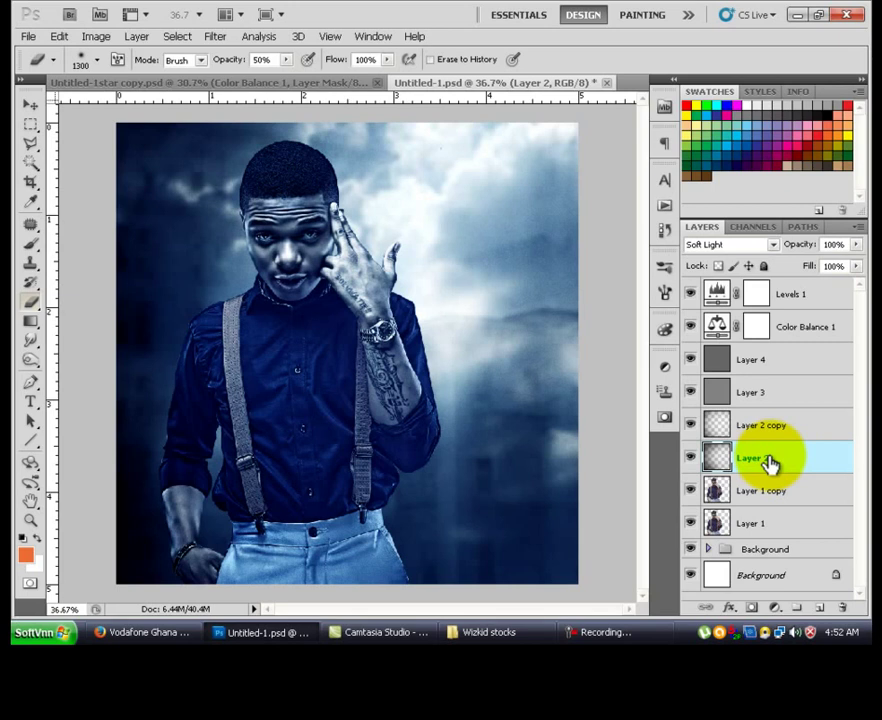
click(780, 428)
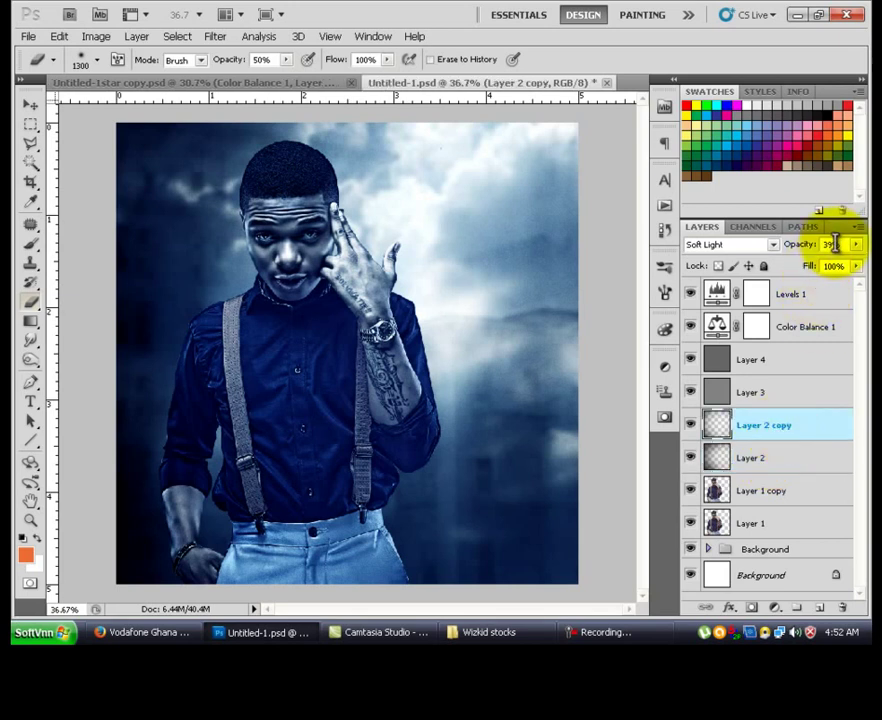
click(755, 396)
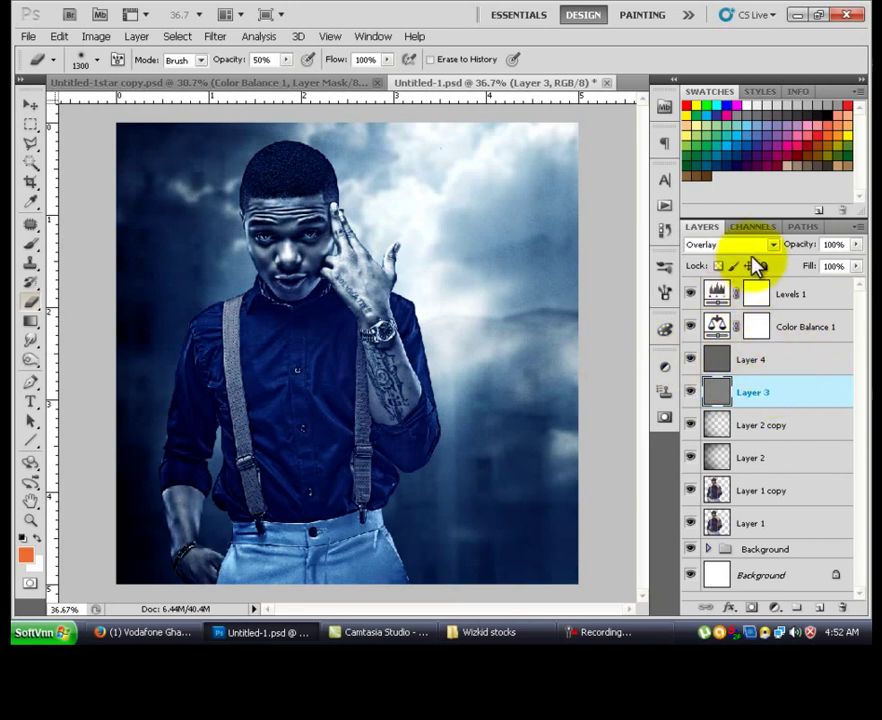
click(784, 366)
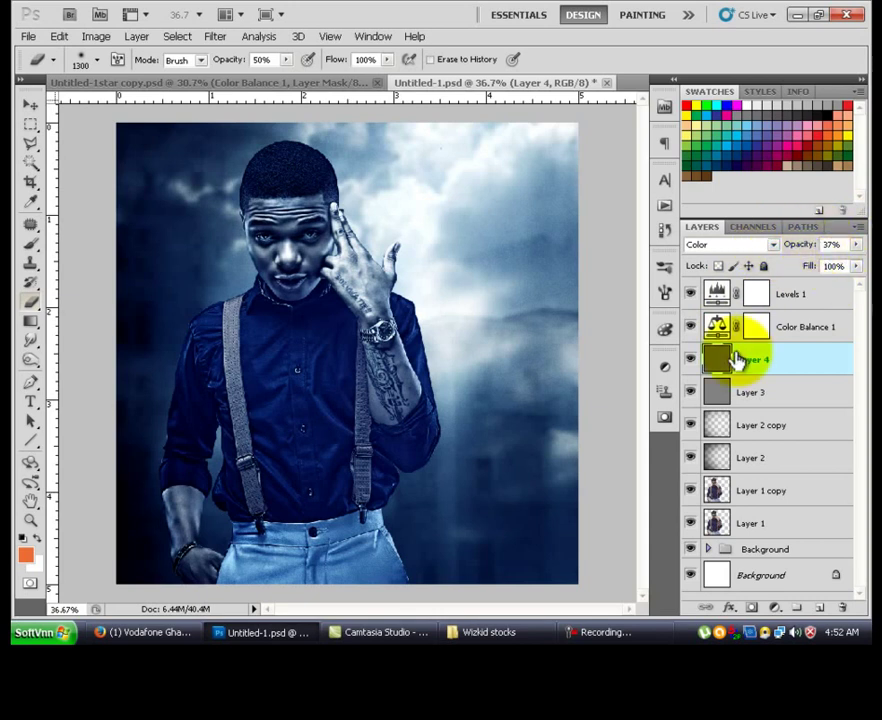
Step: Inspect the settings of the Color Balance 1 layer and the input levels of the Levels 1 layer
click(756, 328)
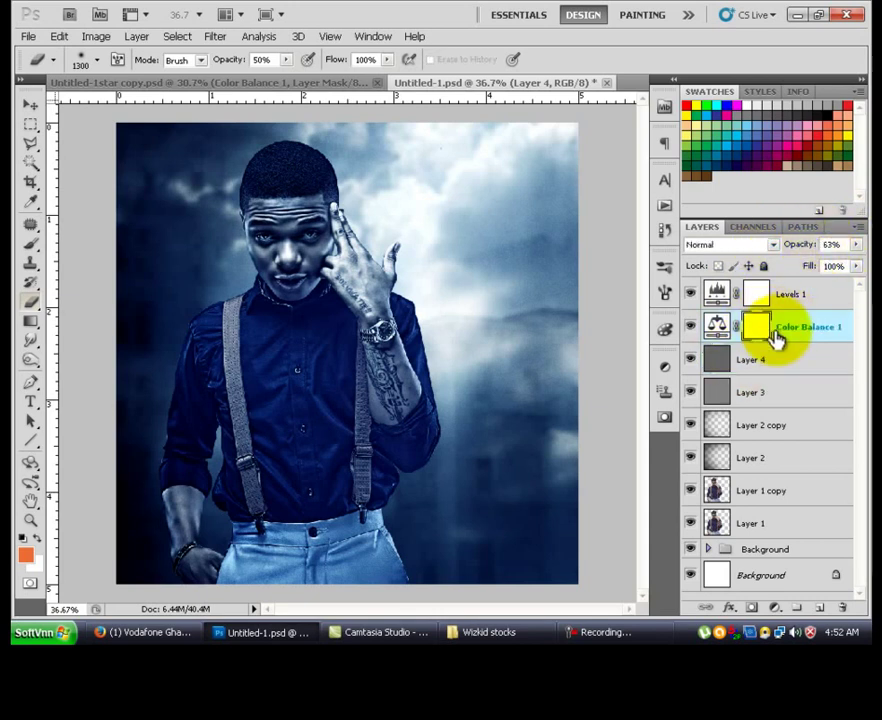
double_click(717, 326)
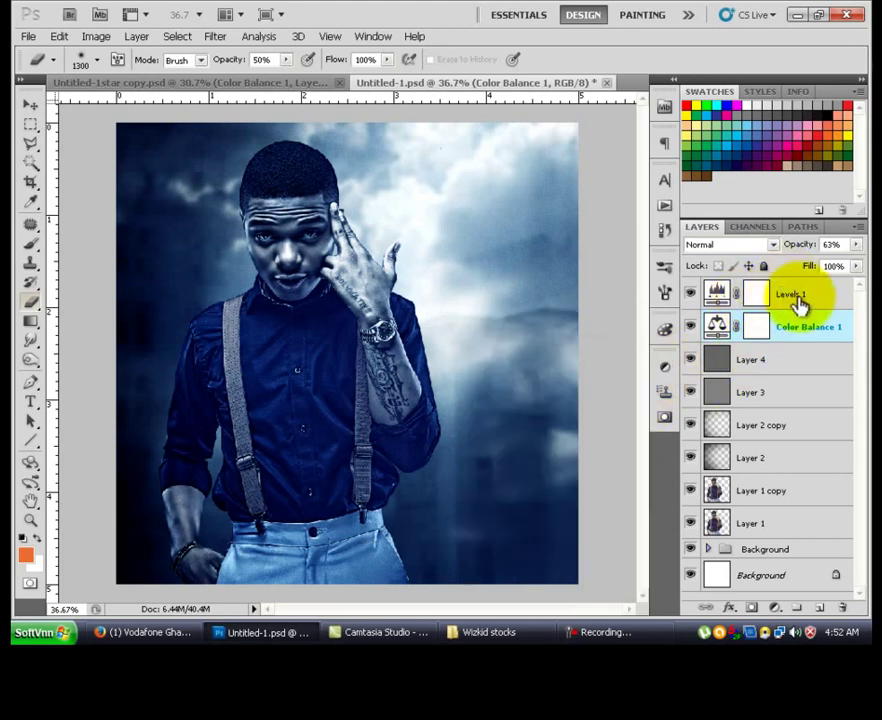
click(716, 294)
click(664, 366)
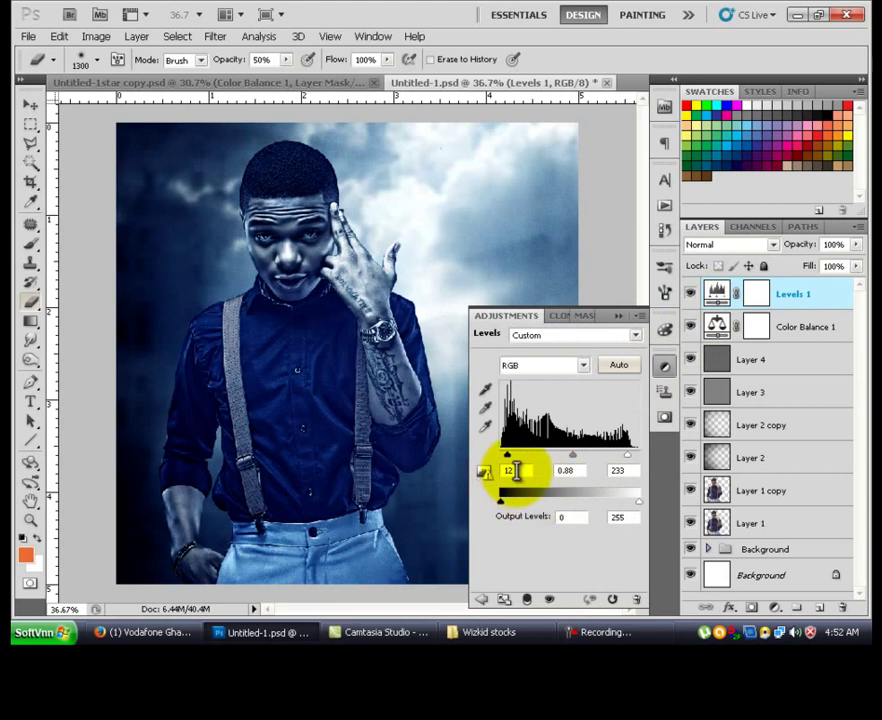
click(566, 470)
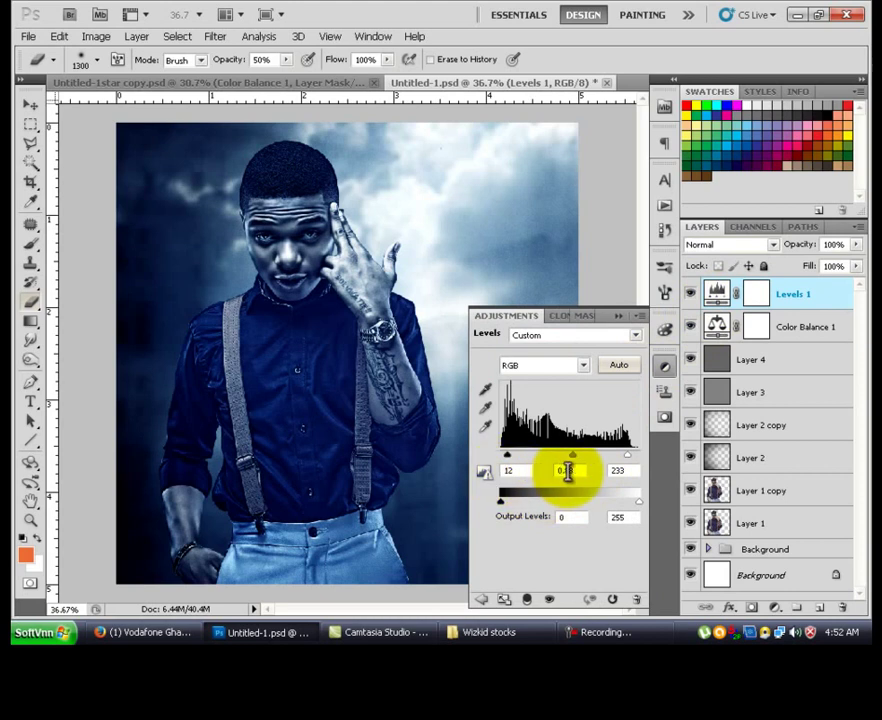
click(624, 470)
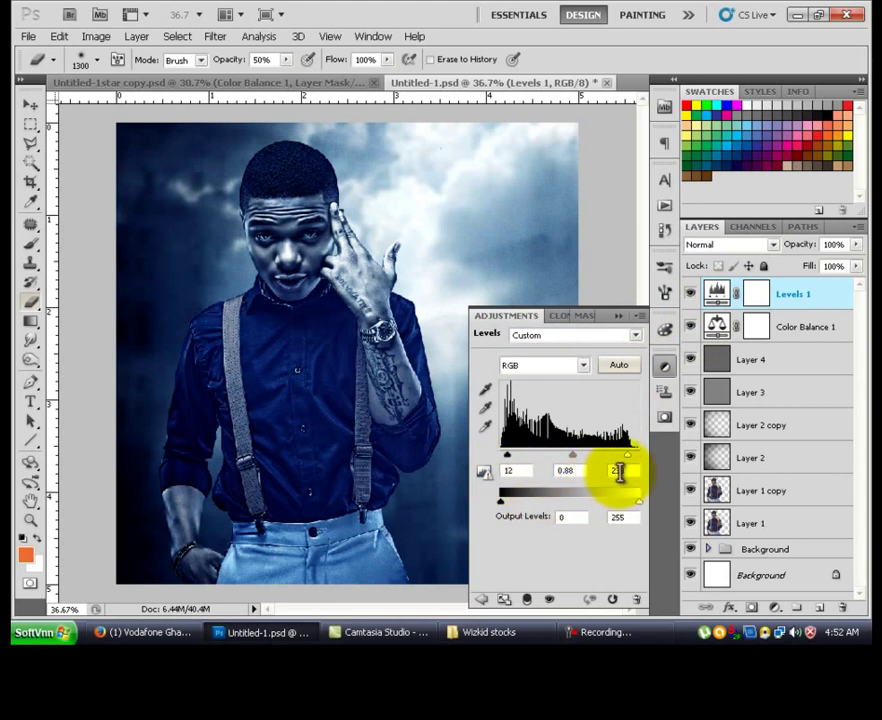
click(663, 368)
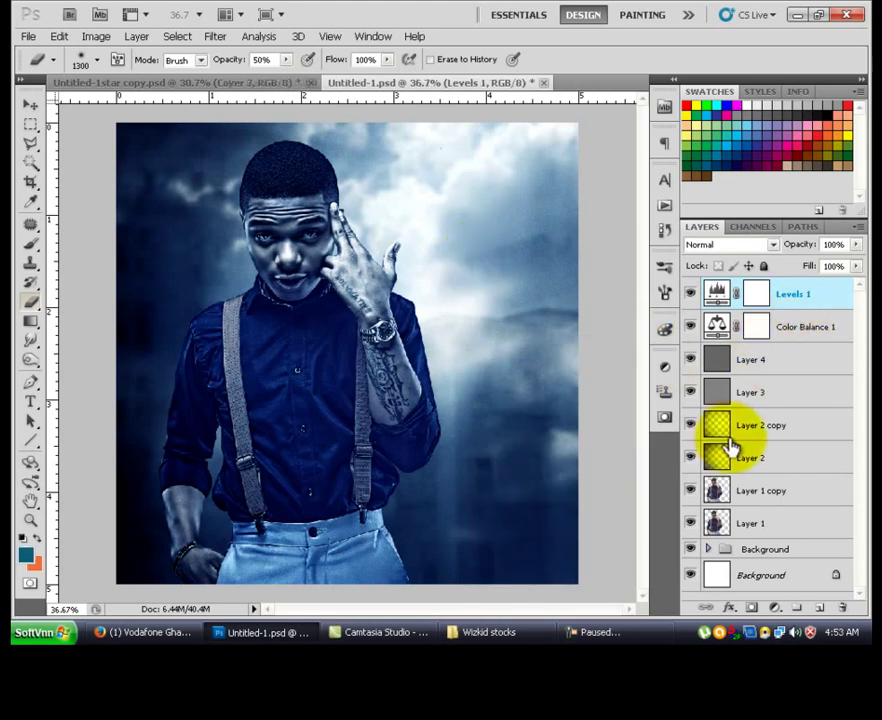
Step: Add a new empty layer above Levels 1 and confirm #0c5c7b as the foreground color
key(ctrl+shift+alt+n)
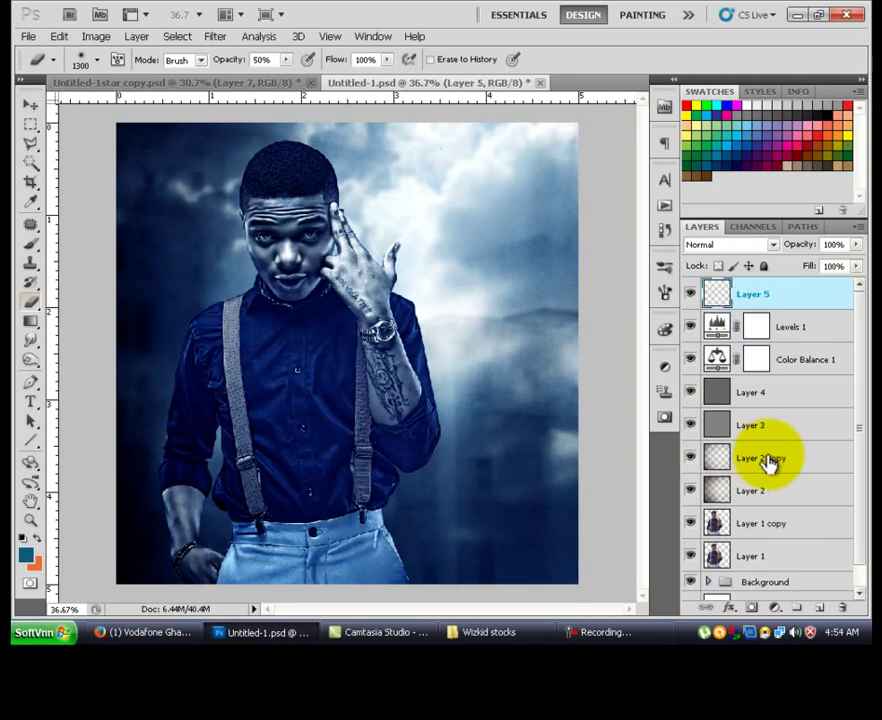
click(23, 558)
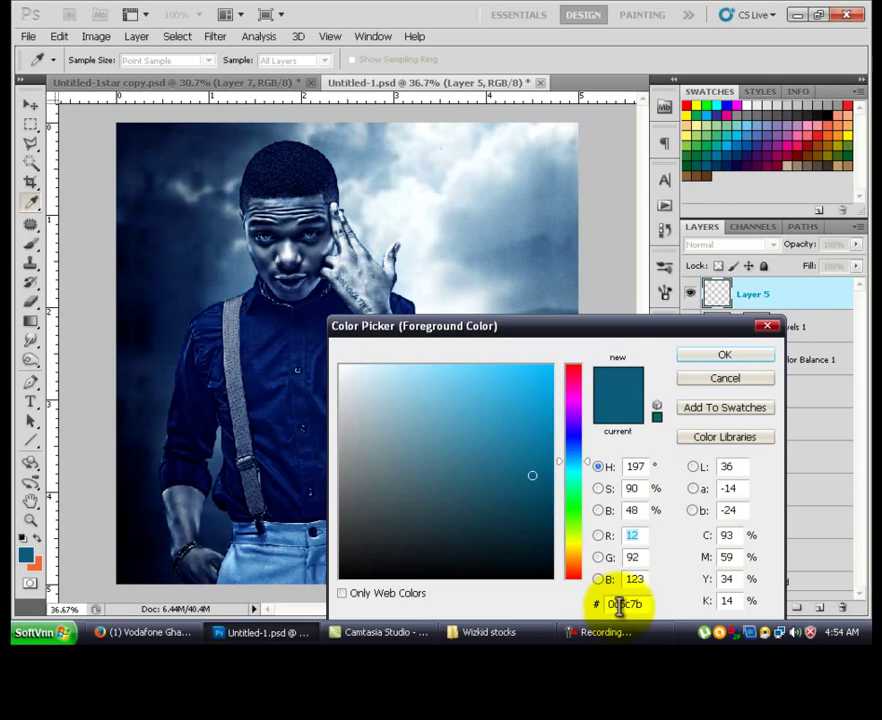
click(724, 355)
Step: Paint a soft teal glow over the raised hand on Layer 5 with a 1100 px brush at 0% hardness
key(e)
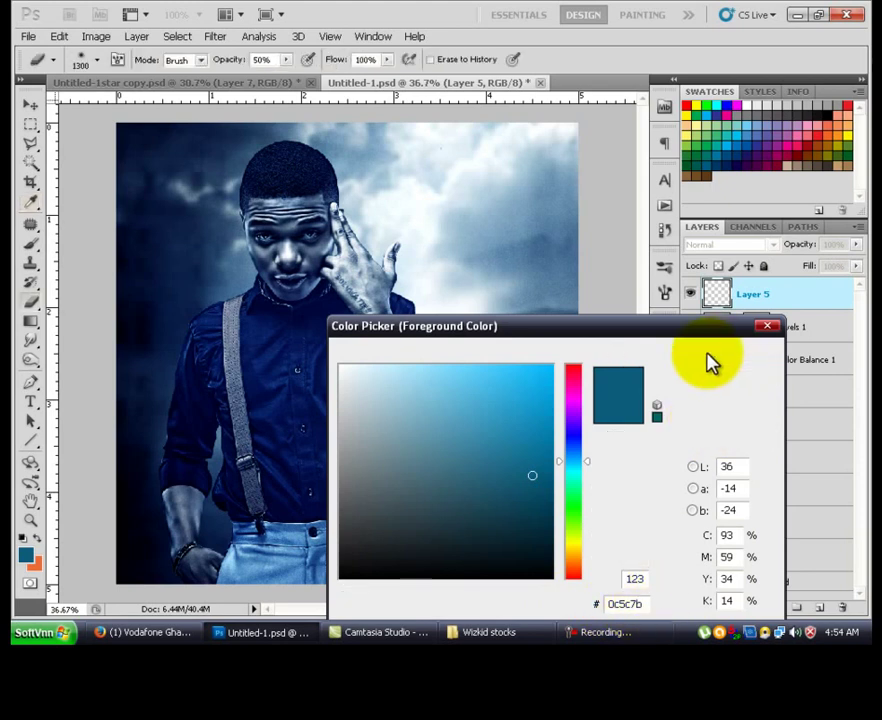
key(b)
right_click(365, 276)
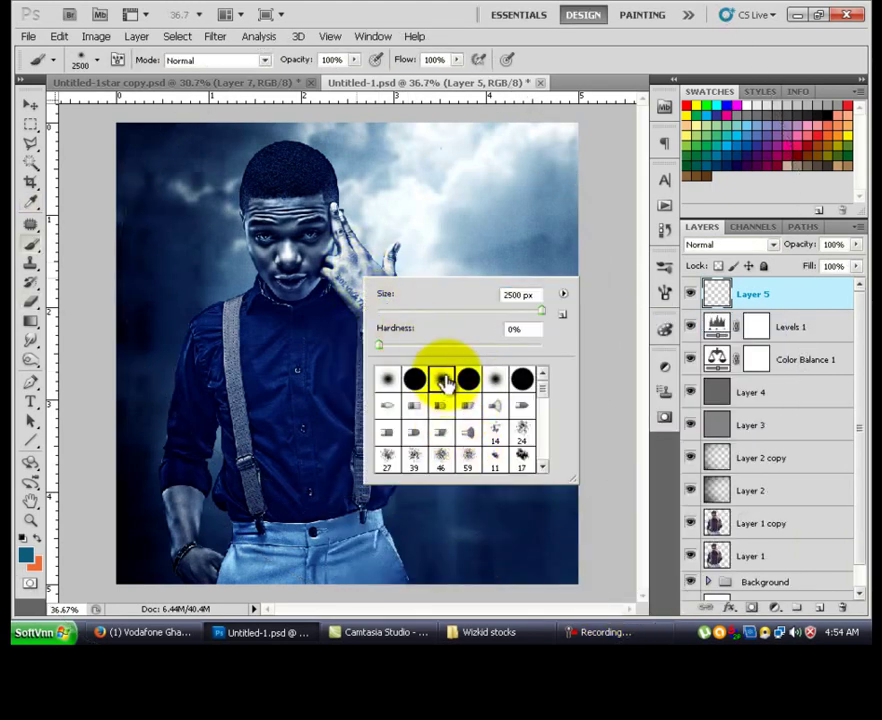
click(485, 310)
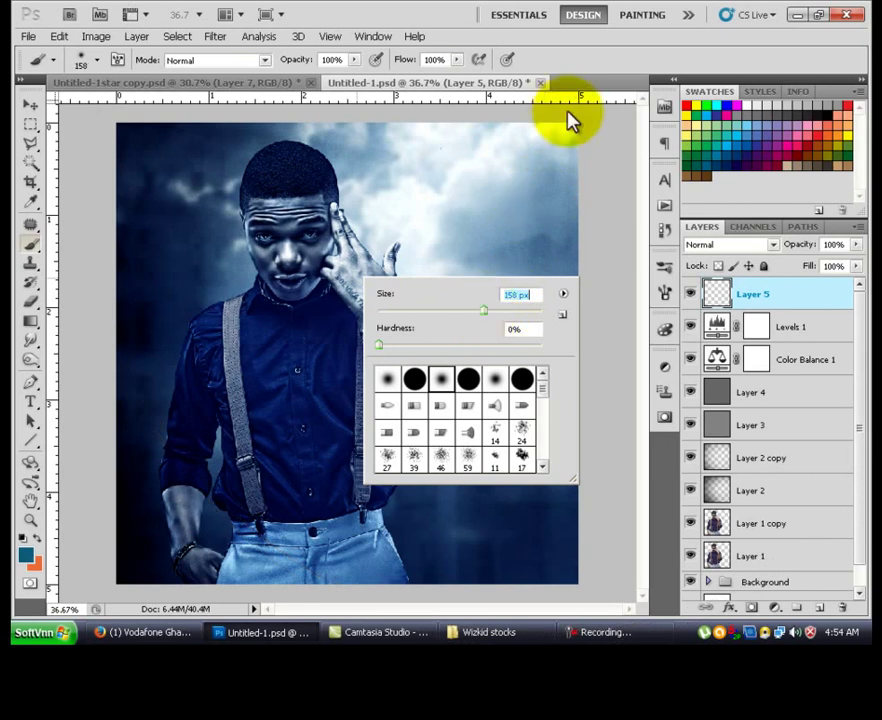
click(612, 78)
key(bracketright)
key(bracketright)
key(bracketright)
key(bracketright)
key(bracketright)
key(bracketright)
key(bracketright)
key(bracketright)
key(bracketright)
key(bracketright)
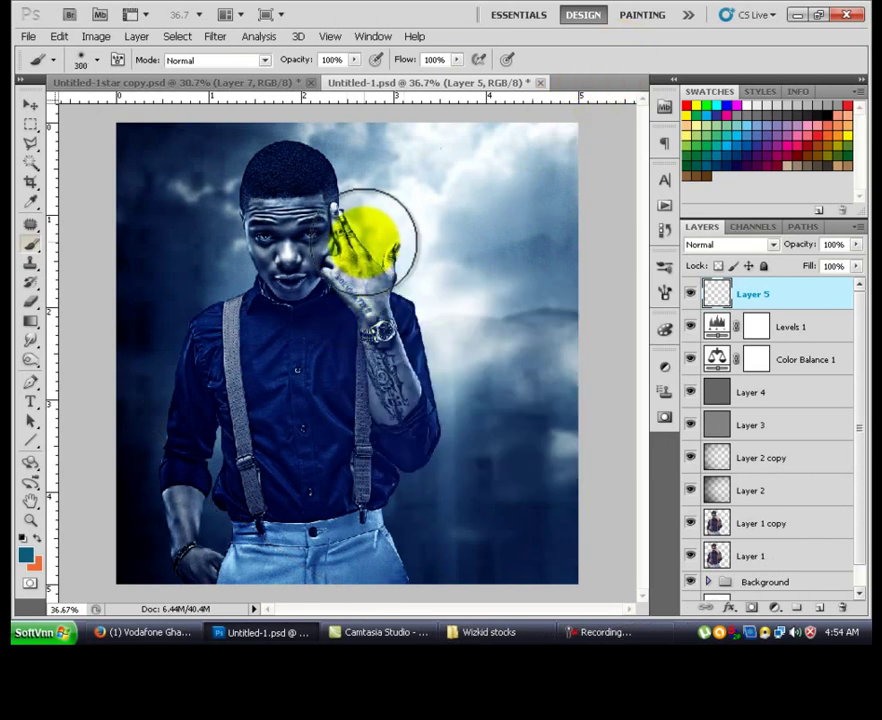
key(bracketright)
key(bracketright)
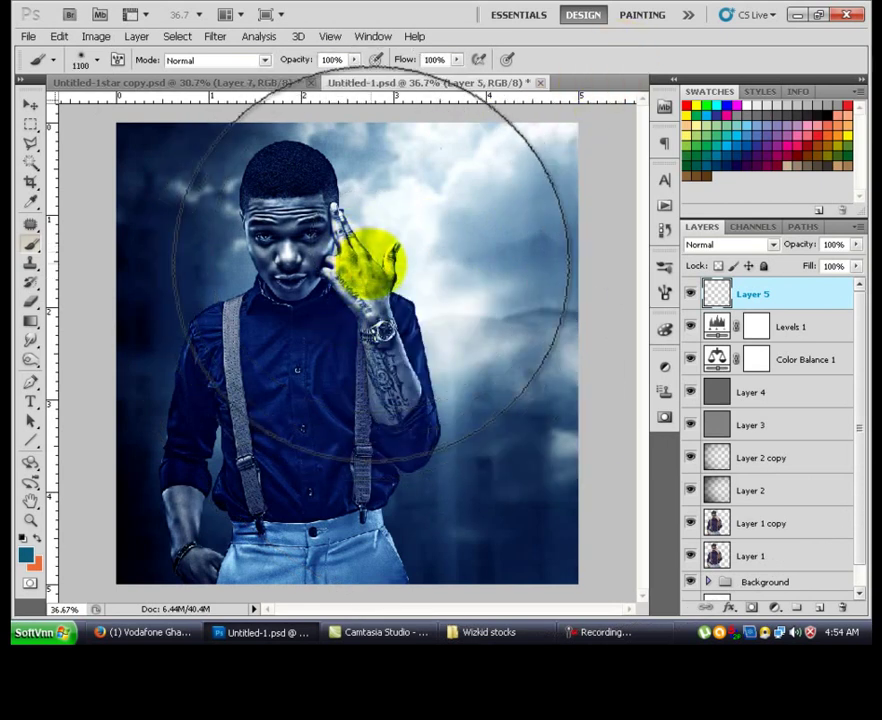
click(370, 262)
drag(370, 262, 372, 287)
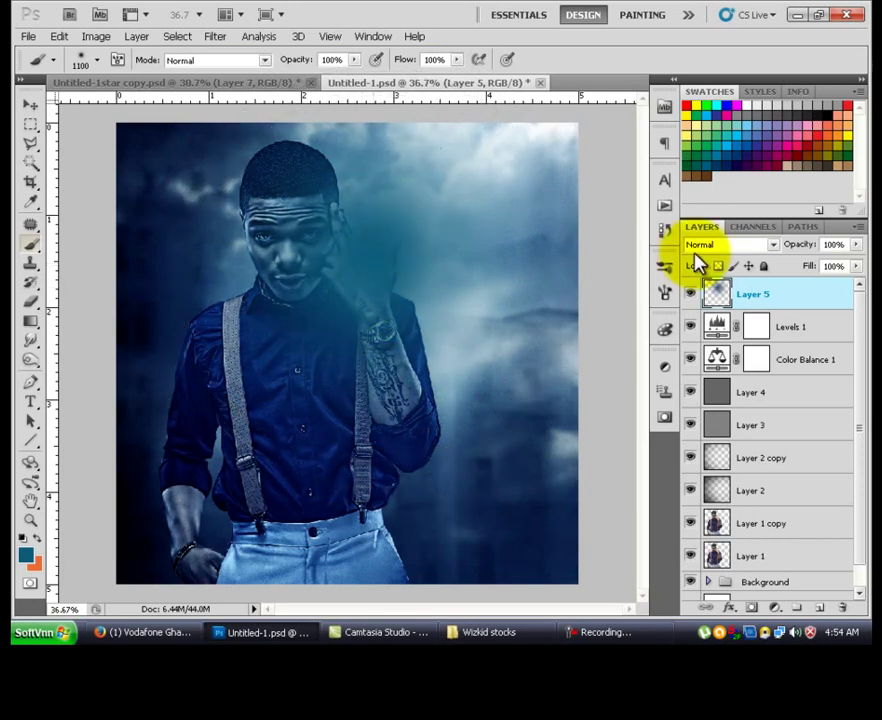
Step: Try Soft Light on the teal glow layer, Layer 5, and set its blend mode to Screen
click(728, 245)
click(722, 224)
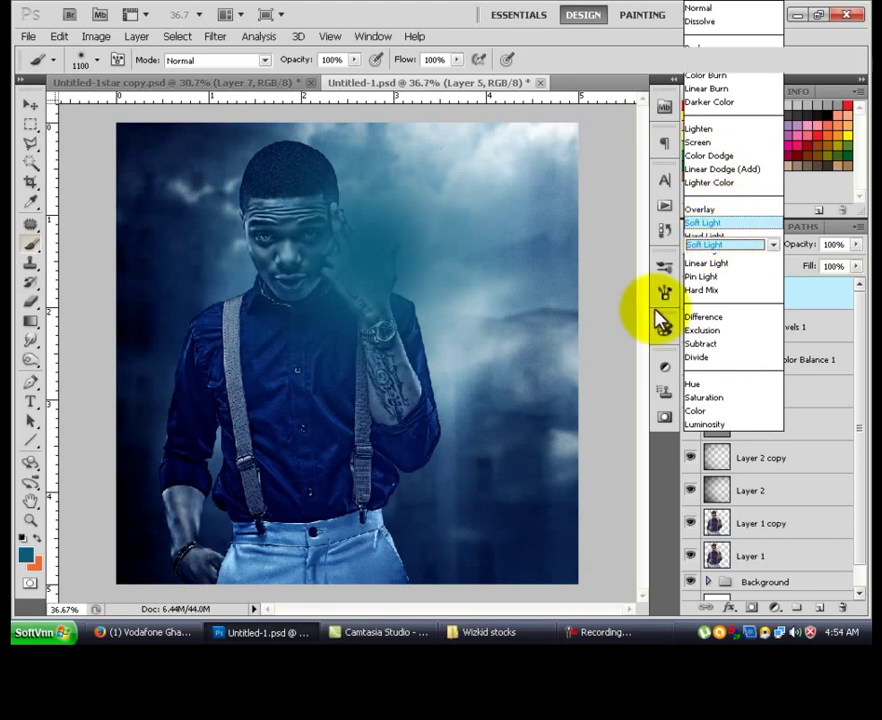
drag(440, 505, 453, 502)
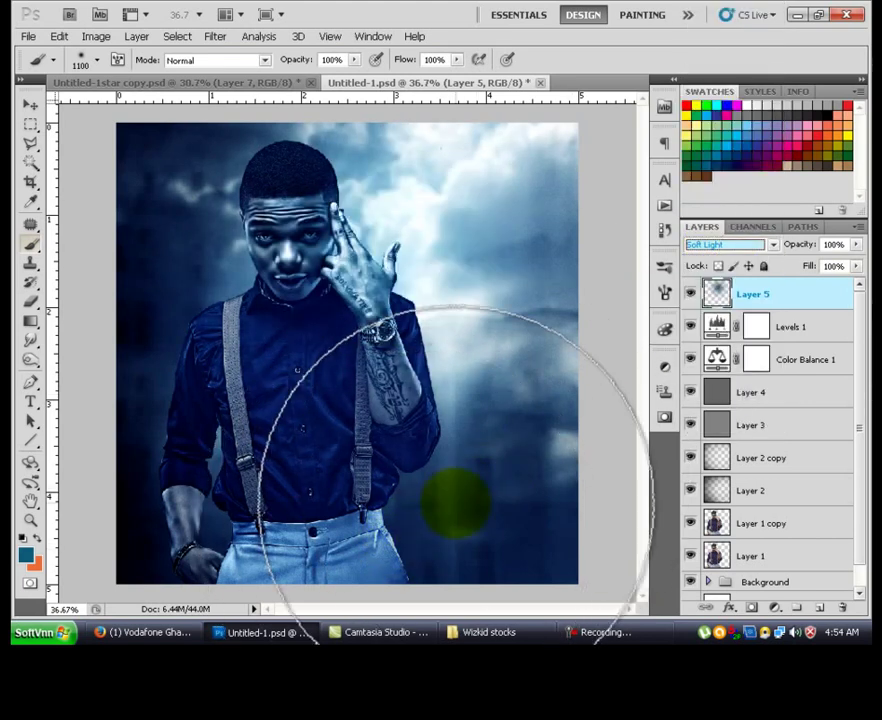
click(712, 244)
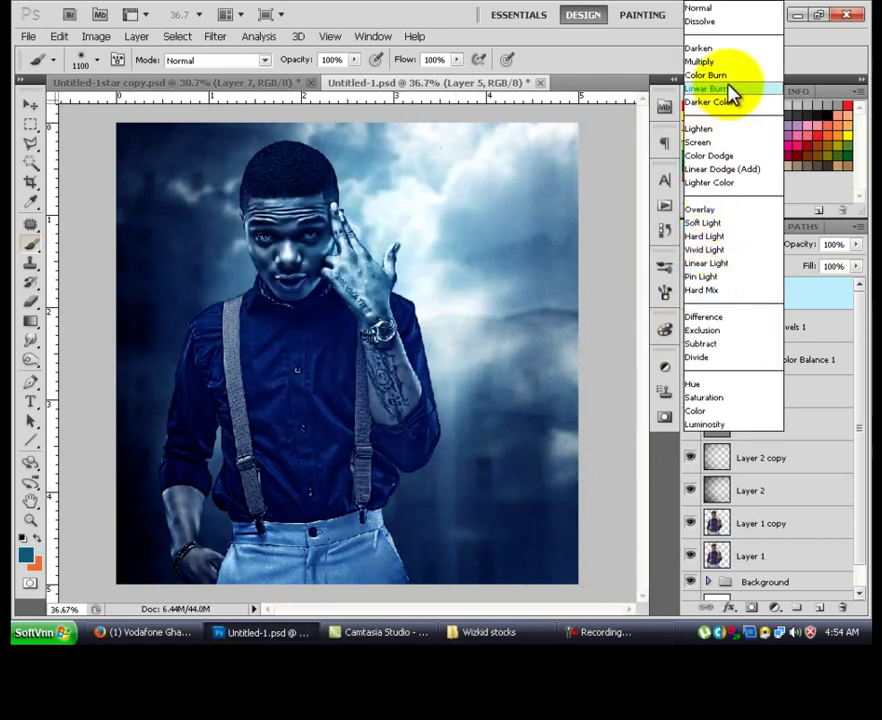
click(720, 142)
mouse_move(435, 345)
mouse_down()
mouse_move(383, 313)
mouse_move(372, 290)
mouse_up()
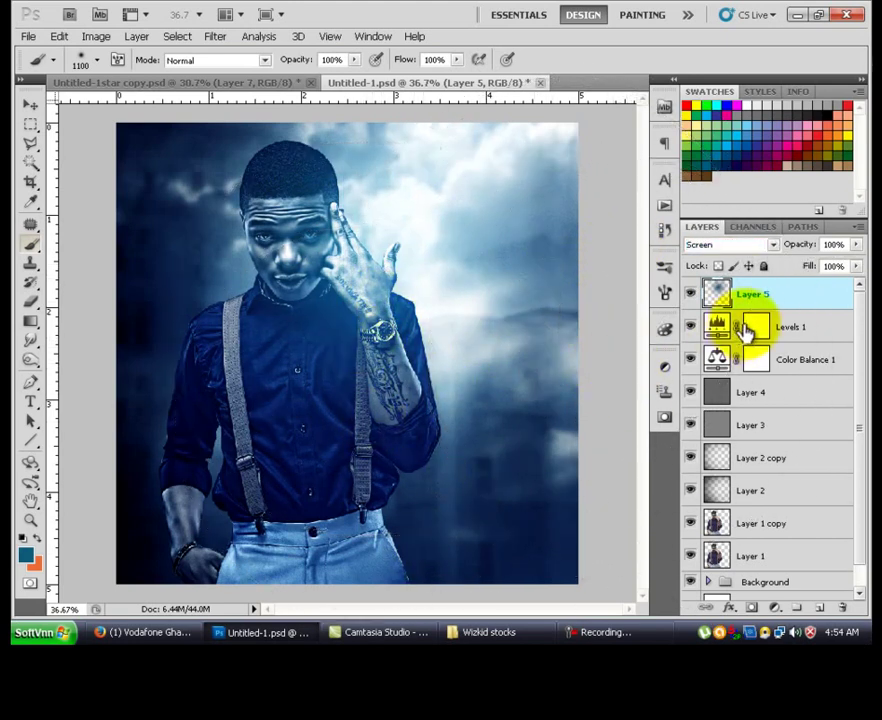
Step: On a new layer above Layer 5, paint a soft orange #eb6c33 glow over the artwork's upper-left corner with a 1100 px brush
key(ctrl+shift+alt+n)
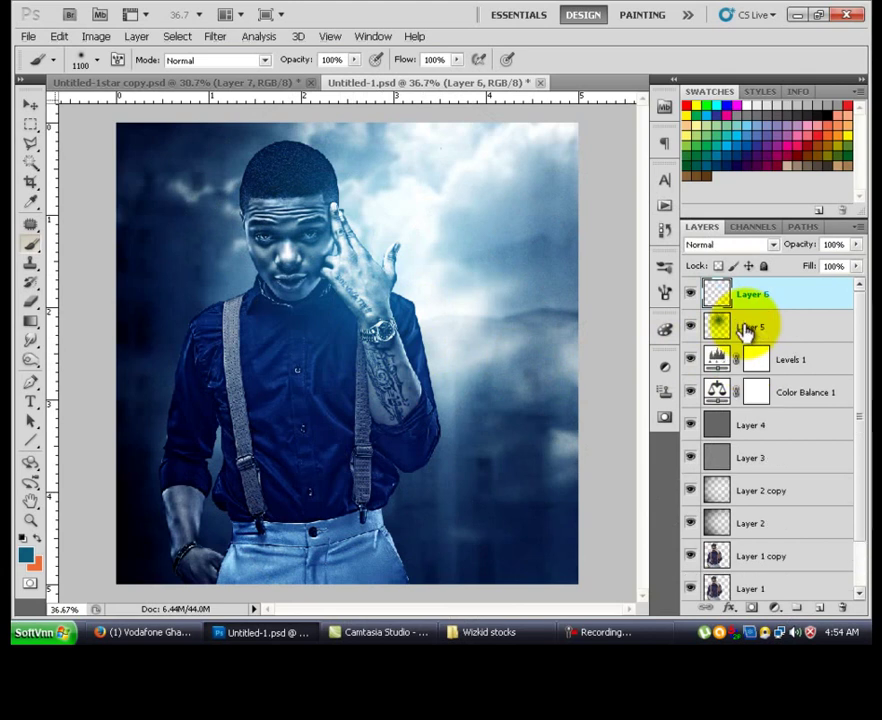
click(27, 556)
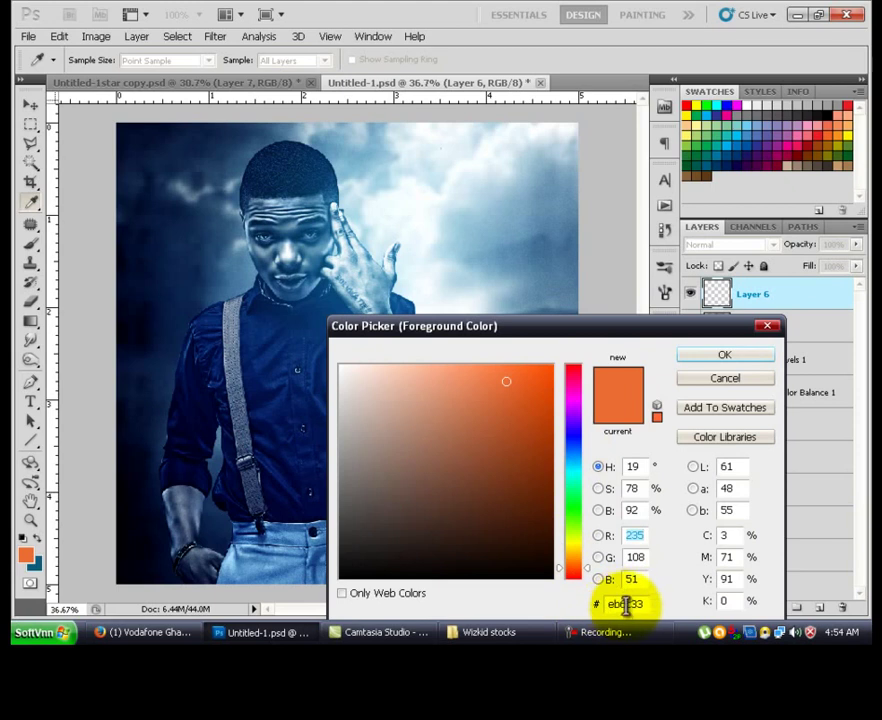
click(645, 603)
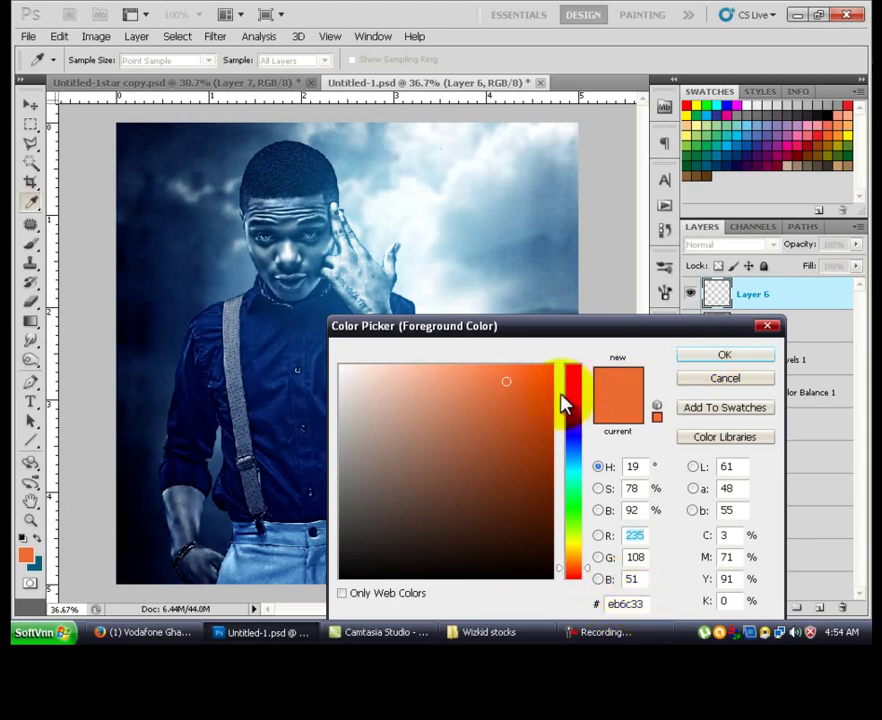
key(Return)
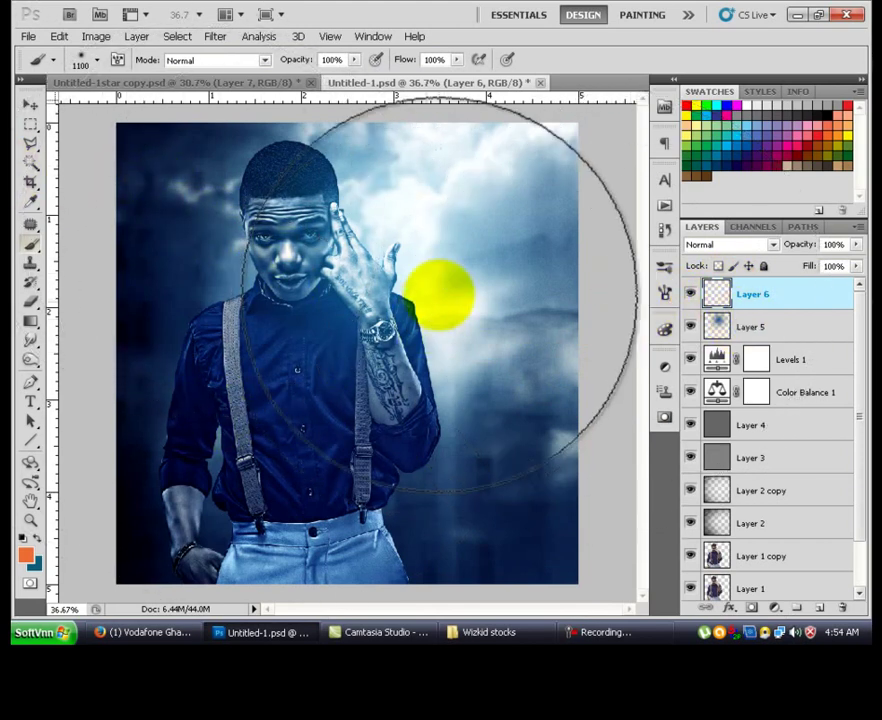
click(170, 175)
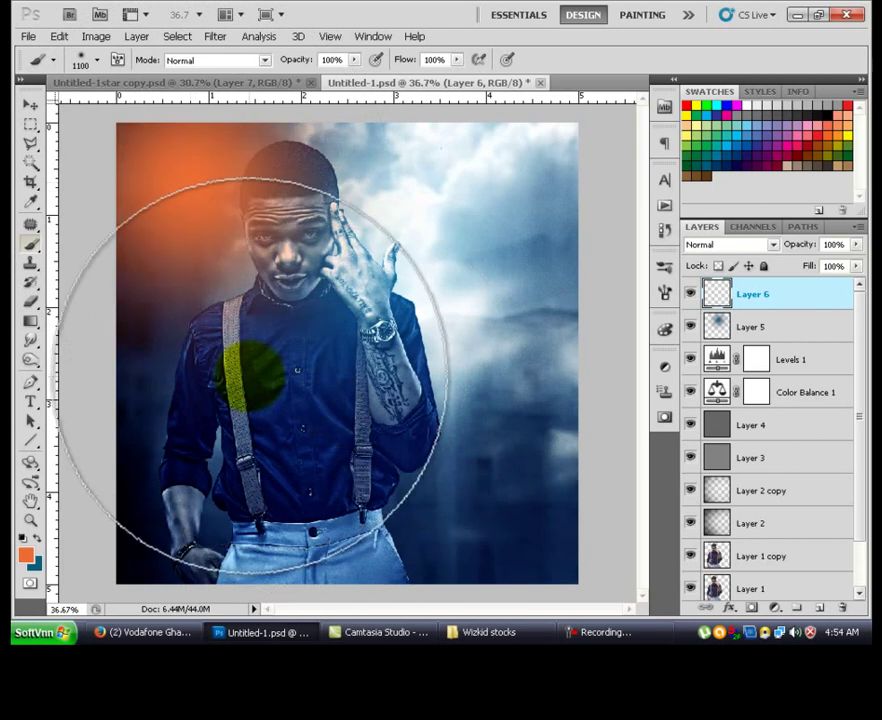
drag(219, 200, 195, 180)
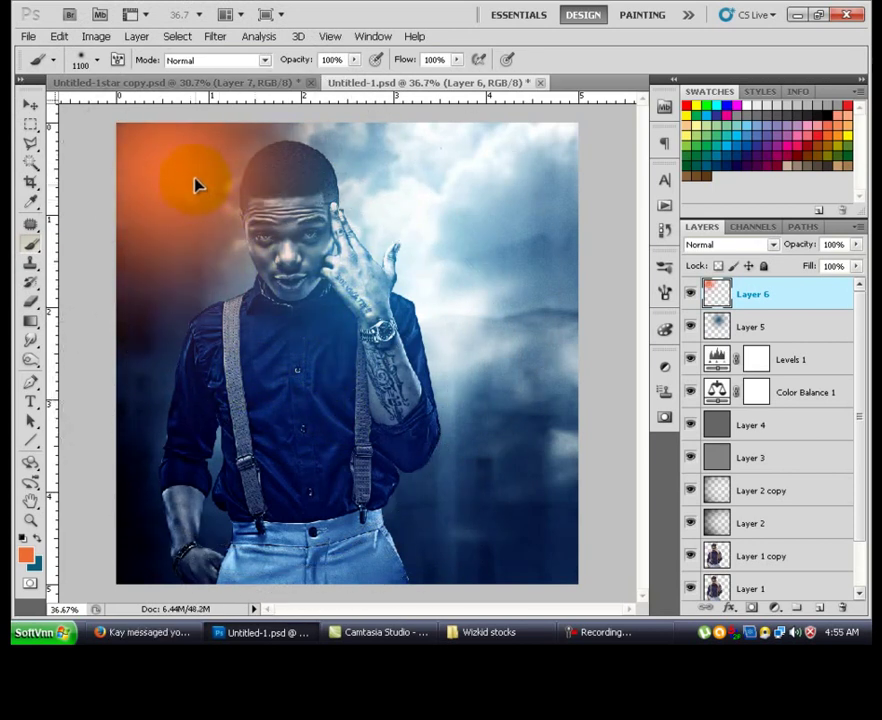
Step: Set the orange glow layer's blend mode to Screen and its opacity to 28%
click(754, 246)
click(735, 144)
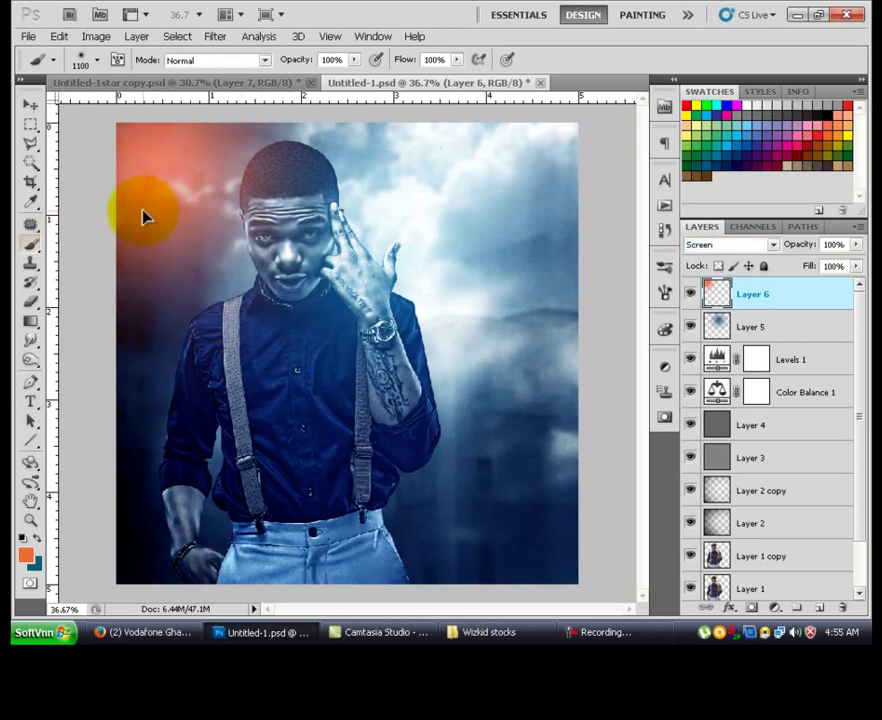
drag(143, 217, 196, 234)
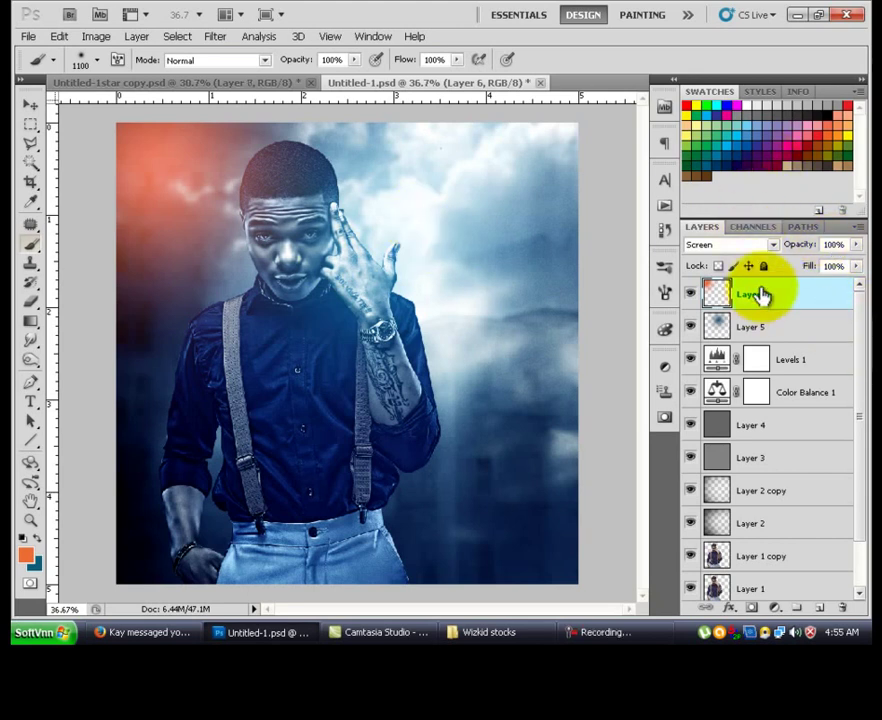
click(835, 244)
text(2)
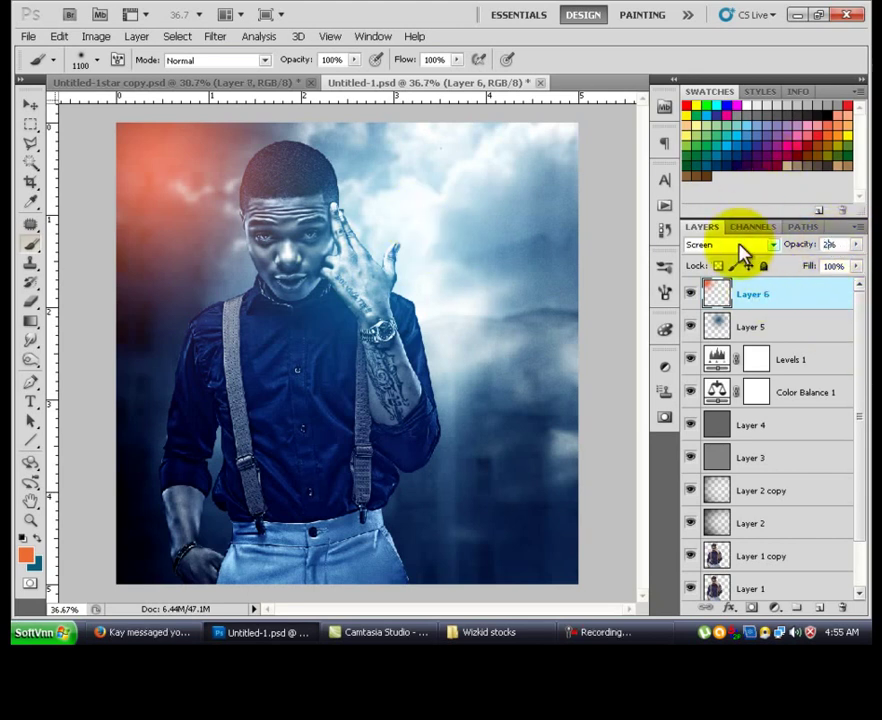
text(8)
key(Return)
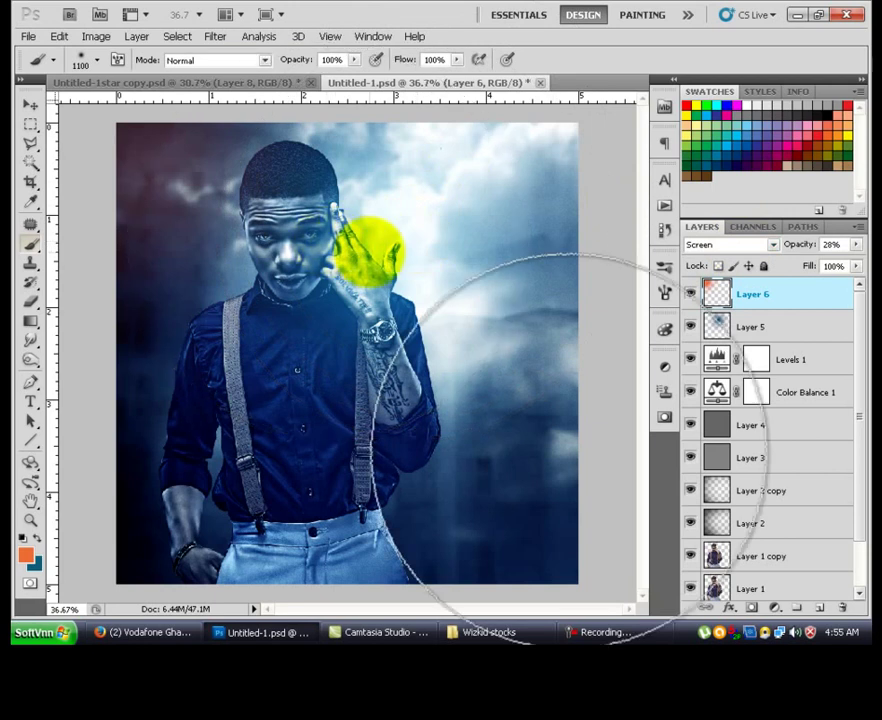
Step: Enlarge the orange glow on Layer 6 toward the lower right with Free Transform
key(ctrl+t)
drag(436, 440, 569, 536)
key(Return)
key(b)
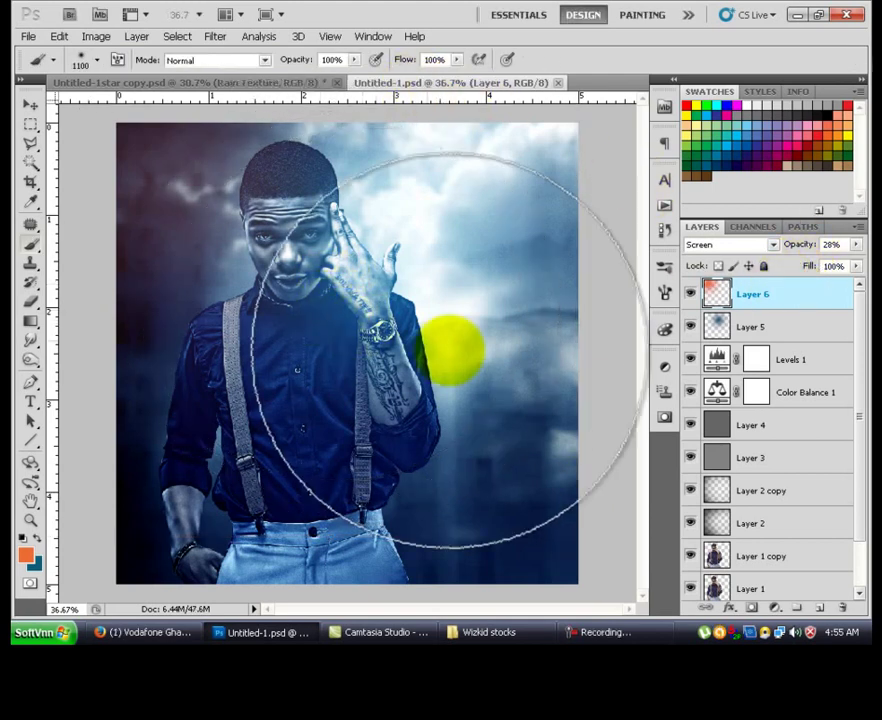
Step: Open the Rain Texture image from the Wizkid stocks folder in Photoshop and place it over the whole Untitled-1 artwork
key(alt+Tab)
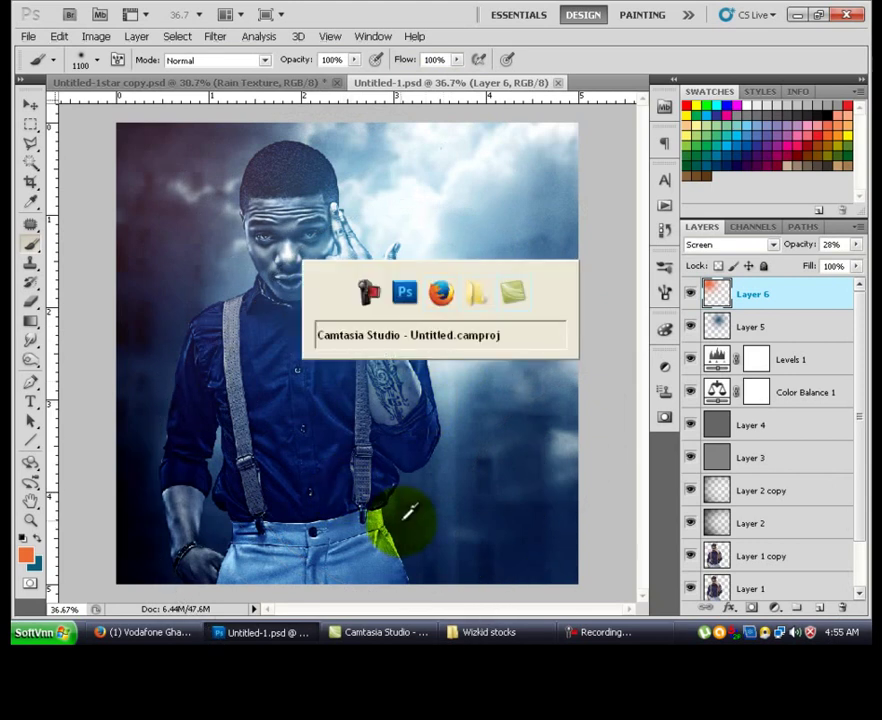
key(alt+Tab)
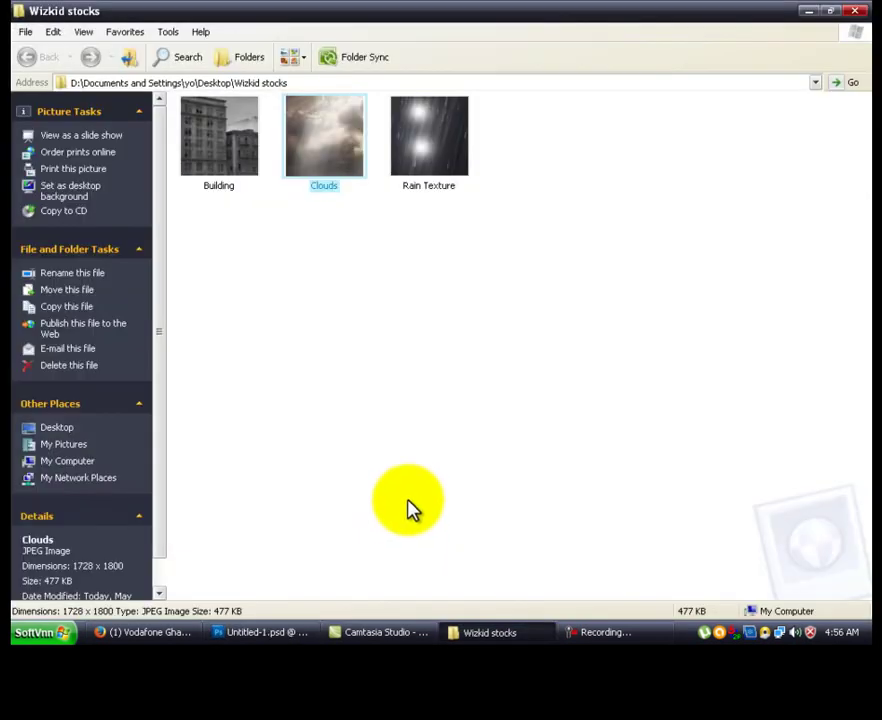
click(418, 160)
drag(224, 630, 638, 33)
key(v)
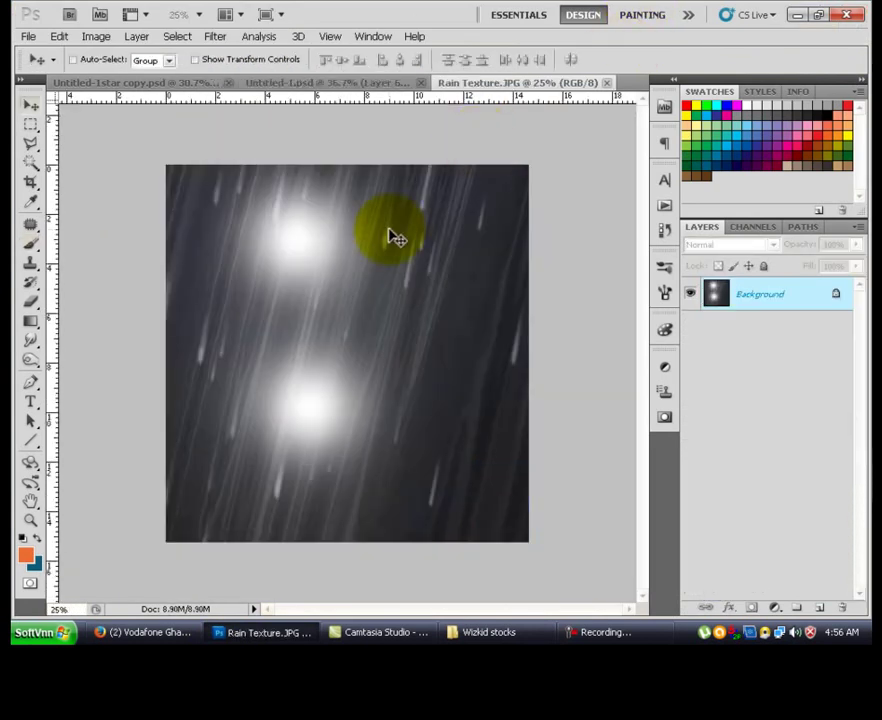
drag(316, 86, 414, 230)
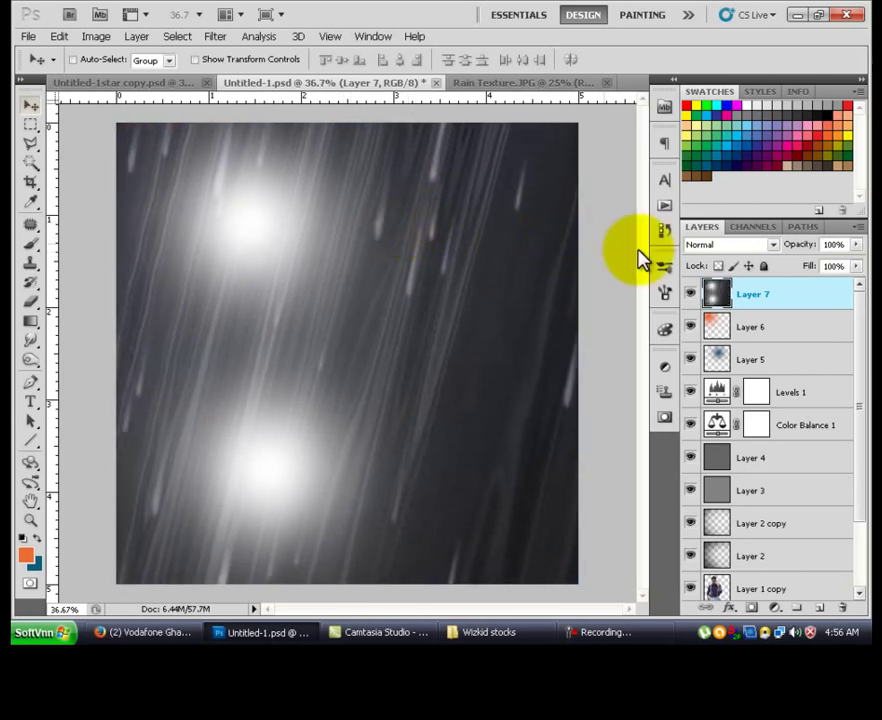
Step: Set the rain texture layer's blend mode to Screen and its opacity to 36%
click(719, 246)
click(717, 143)
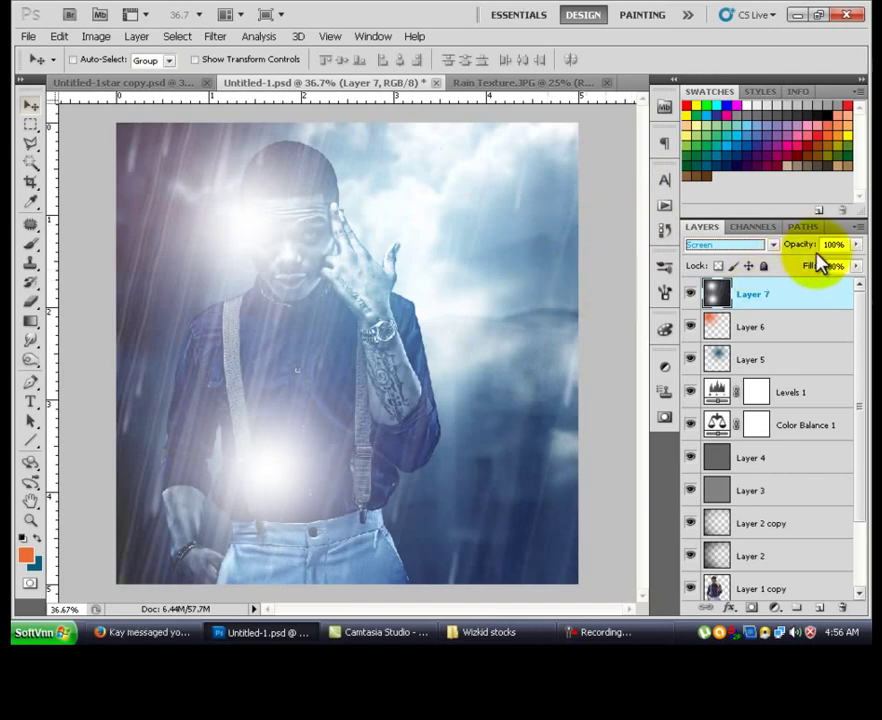
text(9)
key(Return)
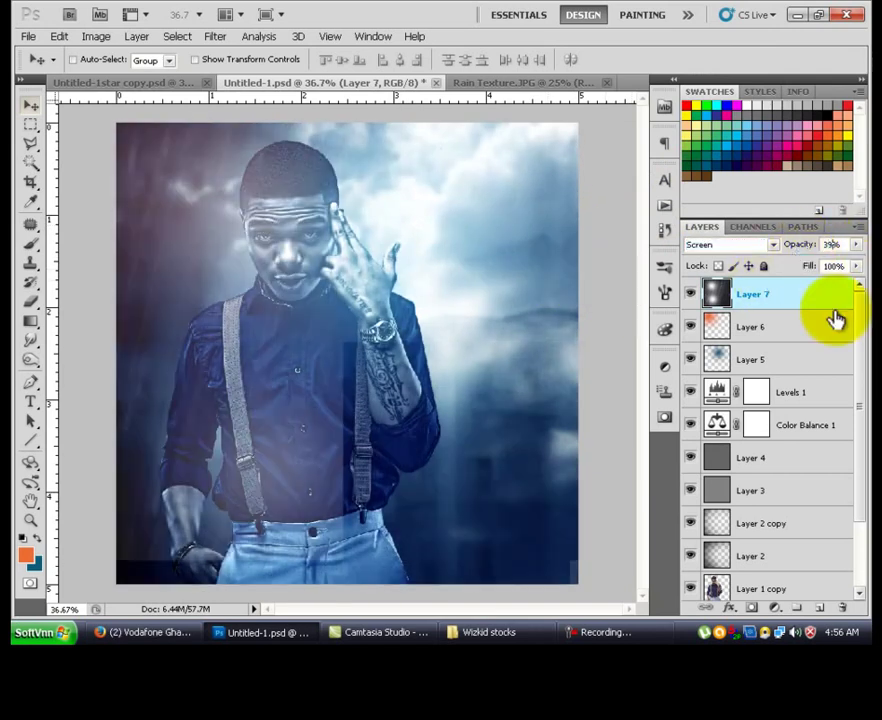
text(7)
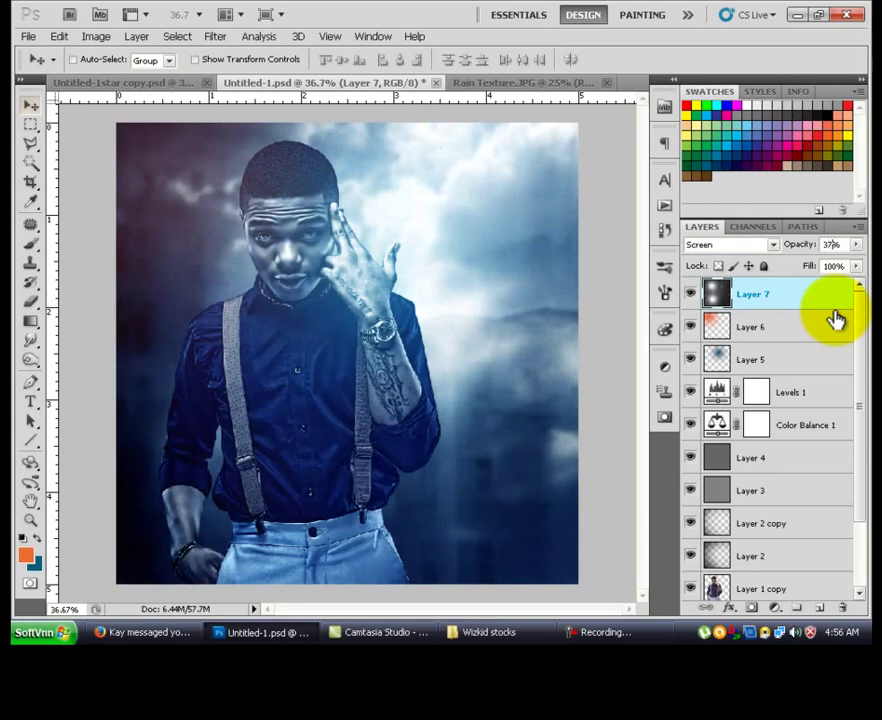
key(BackSpace)
text(6)
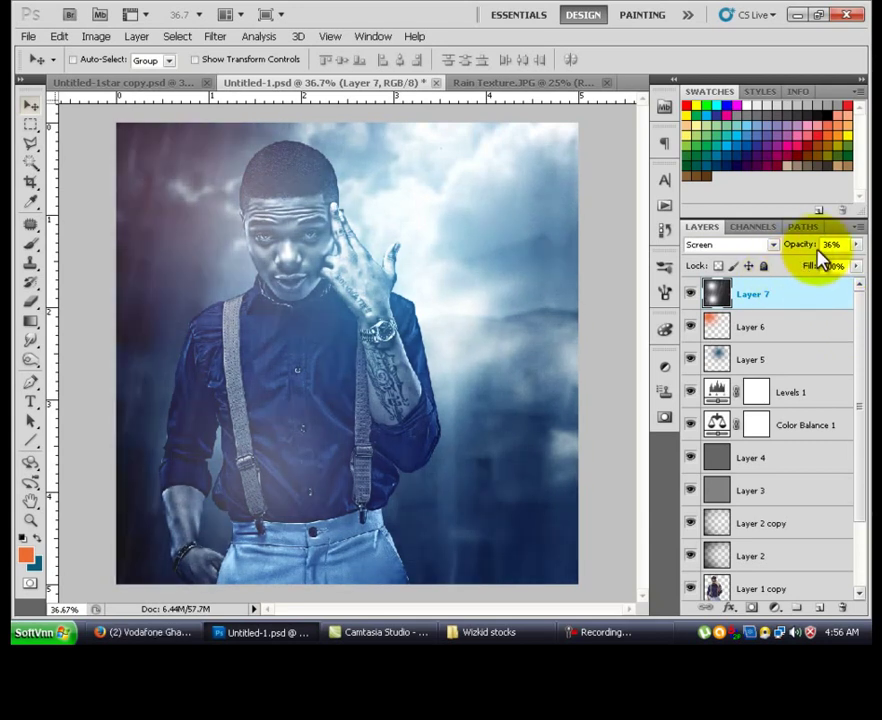
Step: Erase the rain texture over the artist's face and shirt with a 700 px eraser at 50% opacity
text(b)
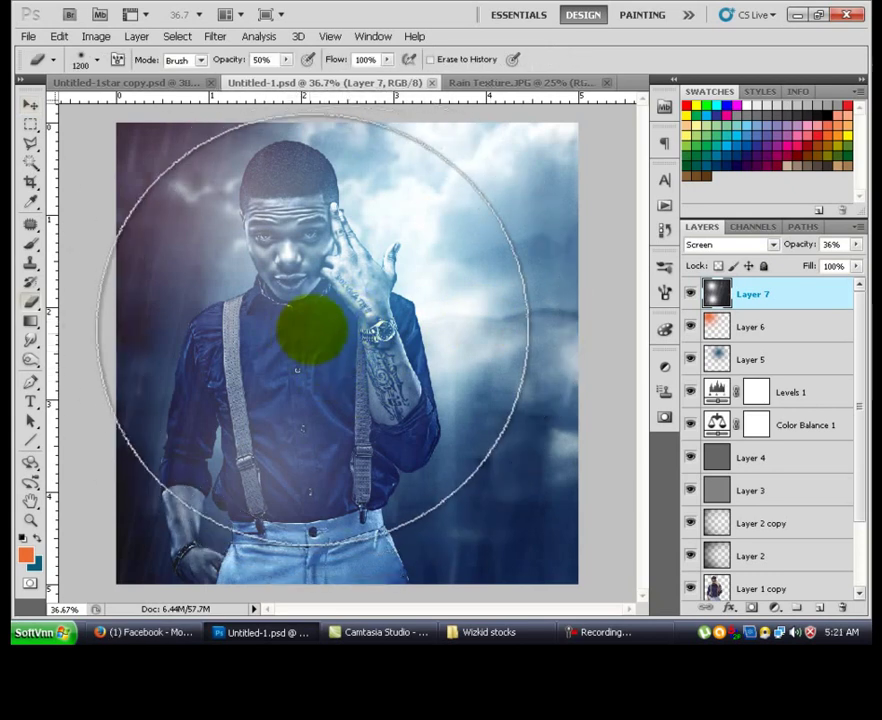
key(bracketleft)
key(bracketleft)
key(bracketleft)
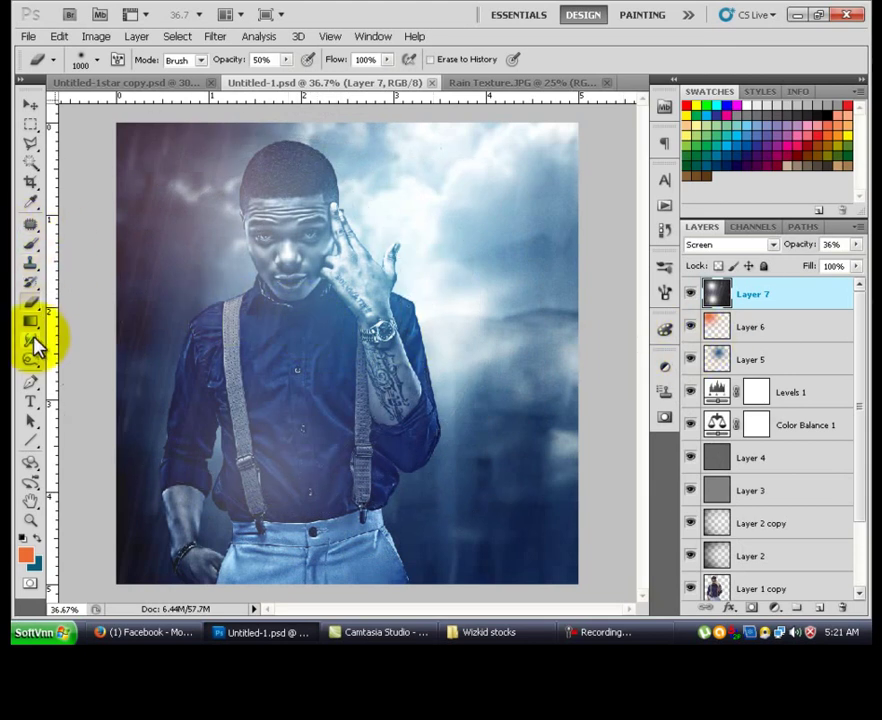
key(bracketleft)
key(bracketleft)
key(bracketleft)
mouse_move(302, 311)
mouse_down()
mouse_move(295, 258)
mouse_move(294, 265)
mouse_up()
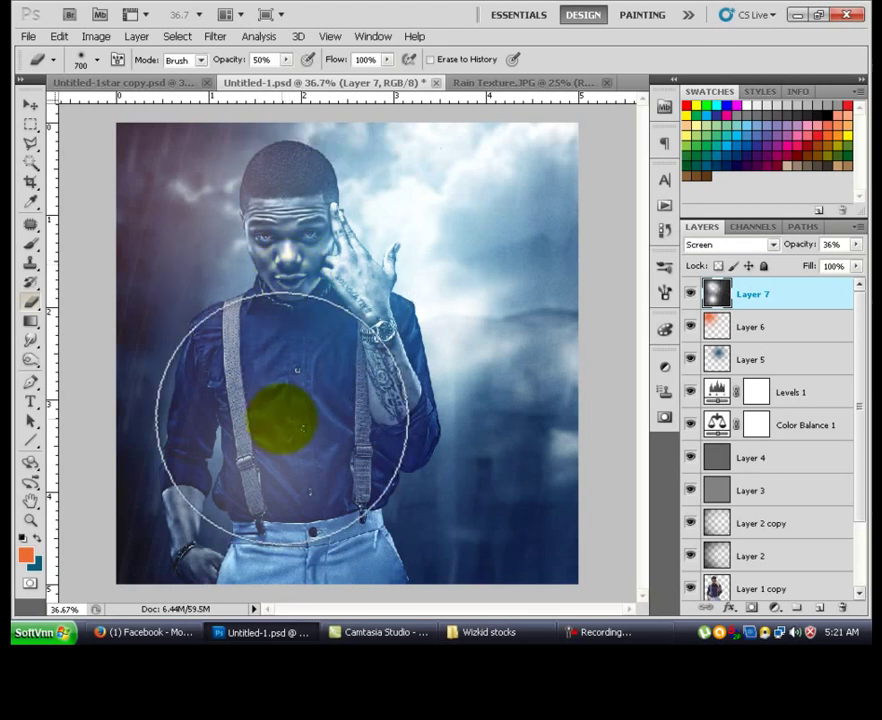
click(286, 456)
click(299, 374)
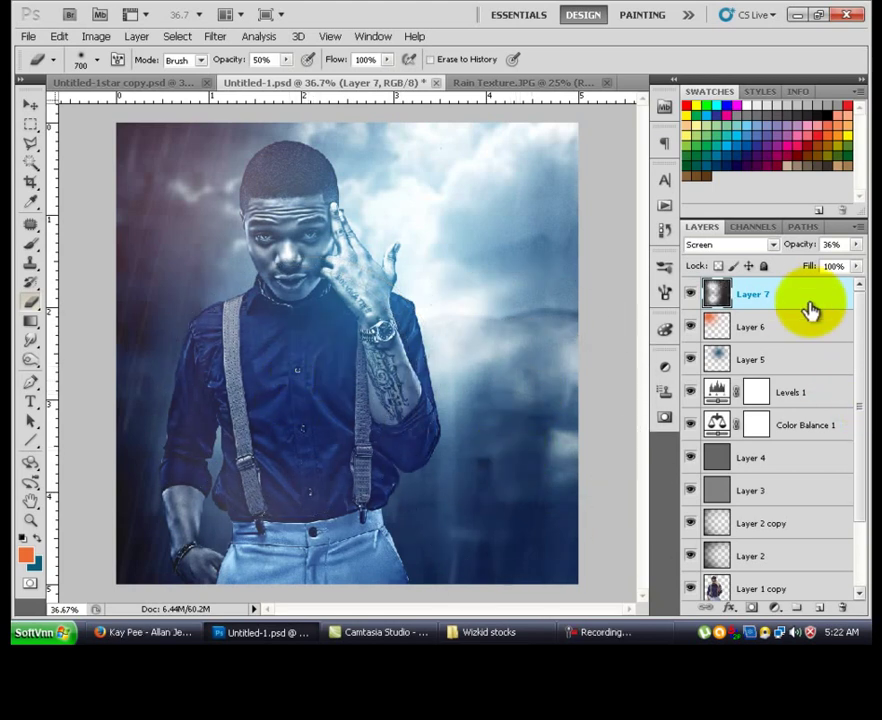
Step: Add a new layer above the rain texture, fill it with gray, and set its blend mode to Overlay
key(ctrl+shift+alt+n)
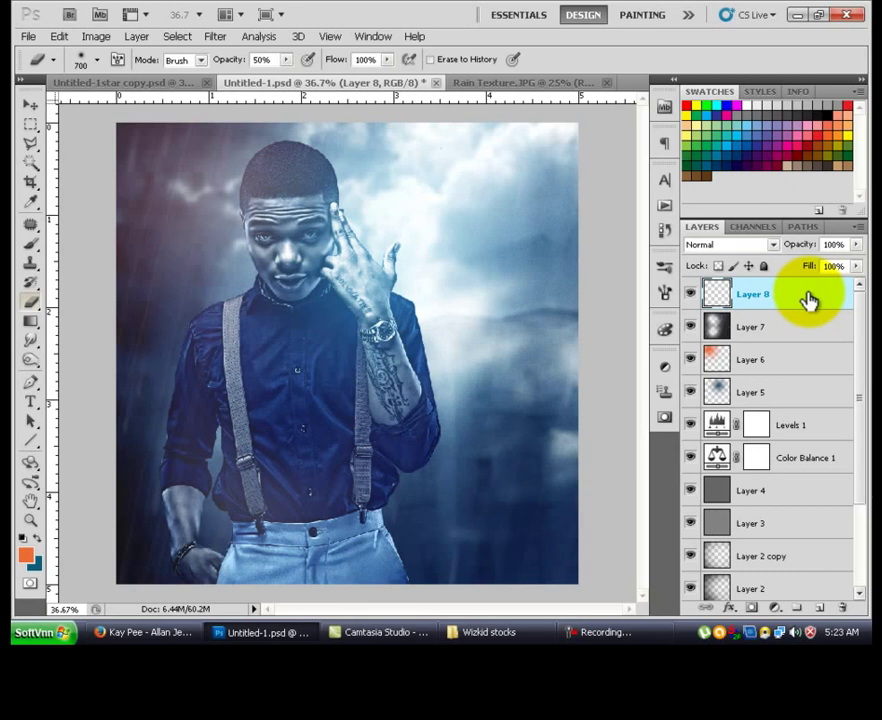
key(shift+F5)
click(522, 180)
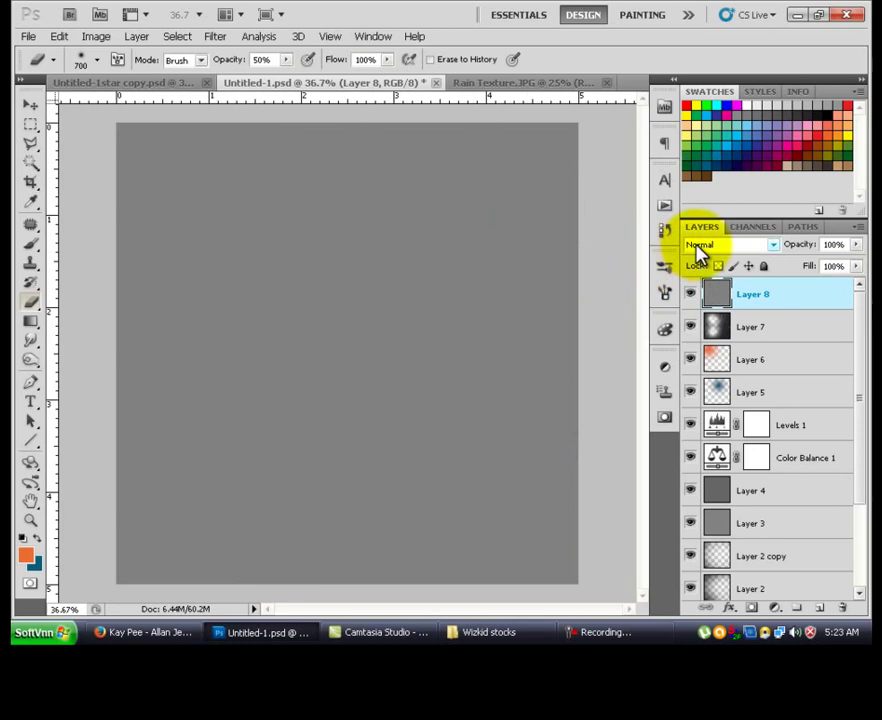
click(698, 246)
click(722, 222)
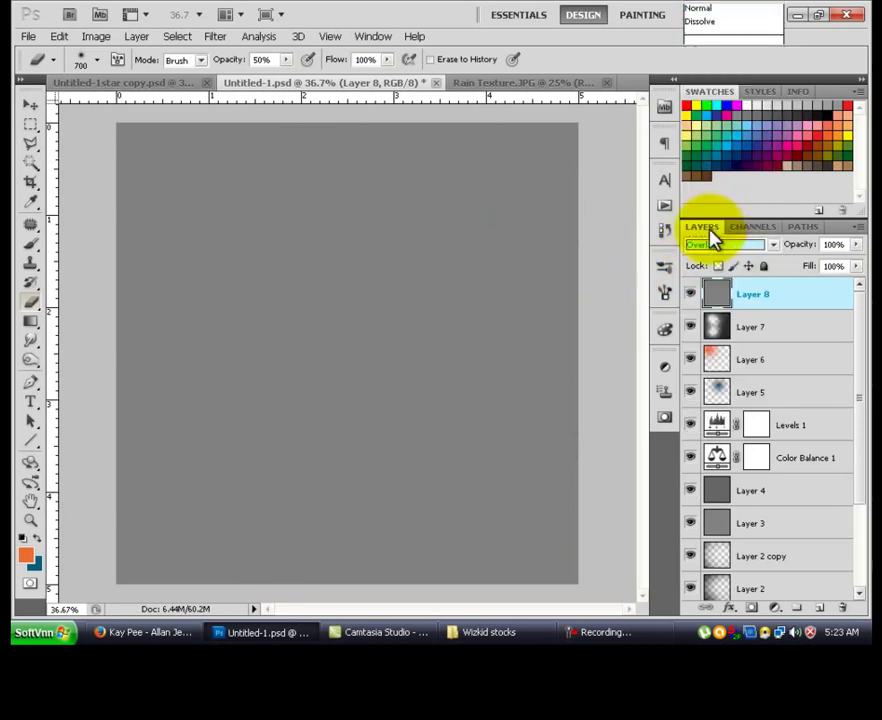
Step: Activate the Burn tool with the Midtones range for shading the gray Overlay layer over the artist's shirt
click(33, 330)
click(39, 362)
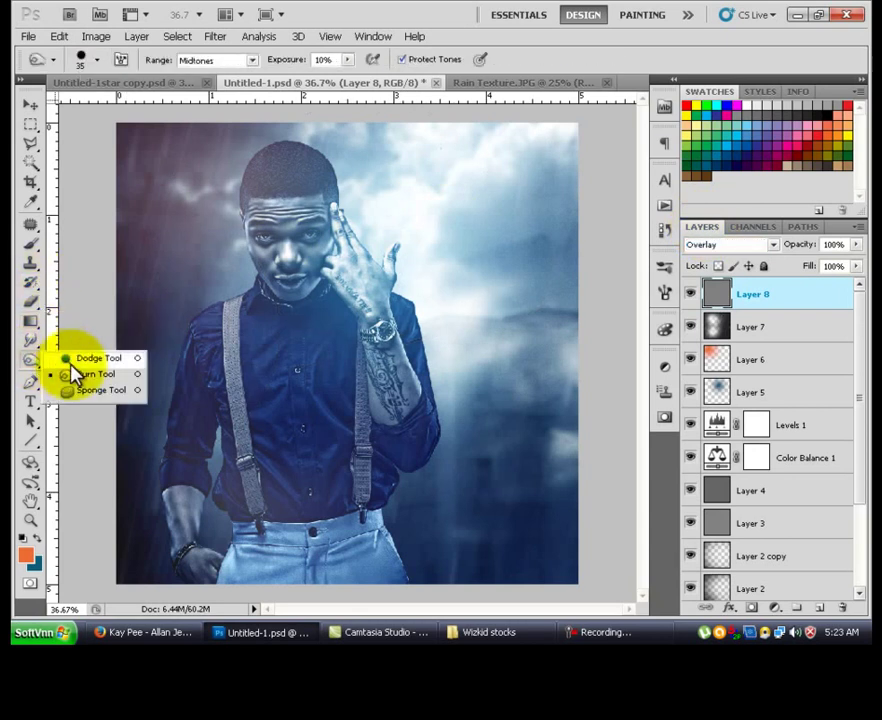
click(82, 376)
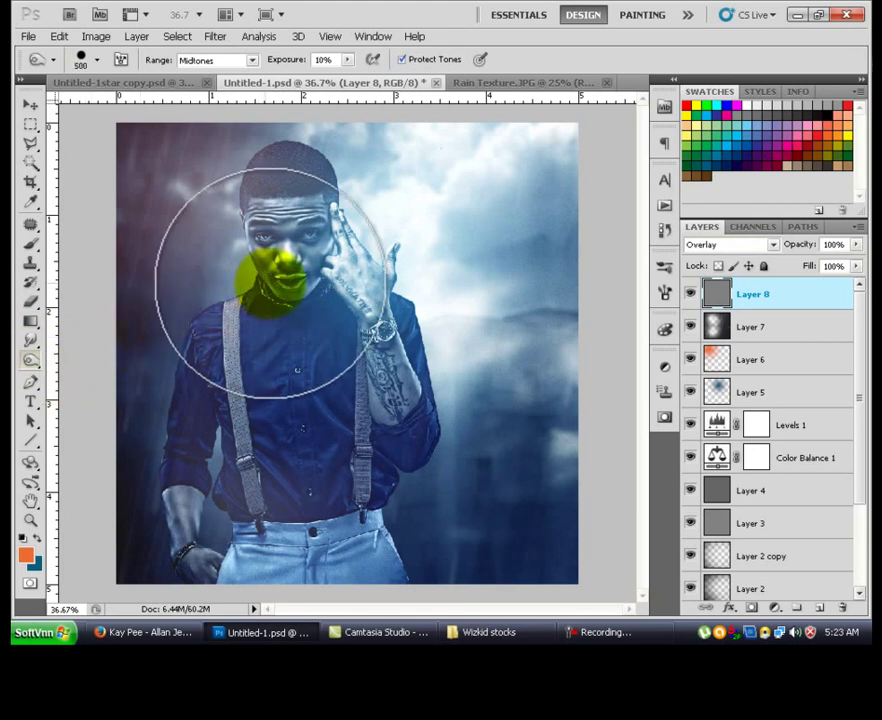
key(bracketleft)
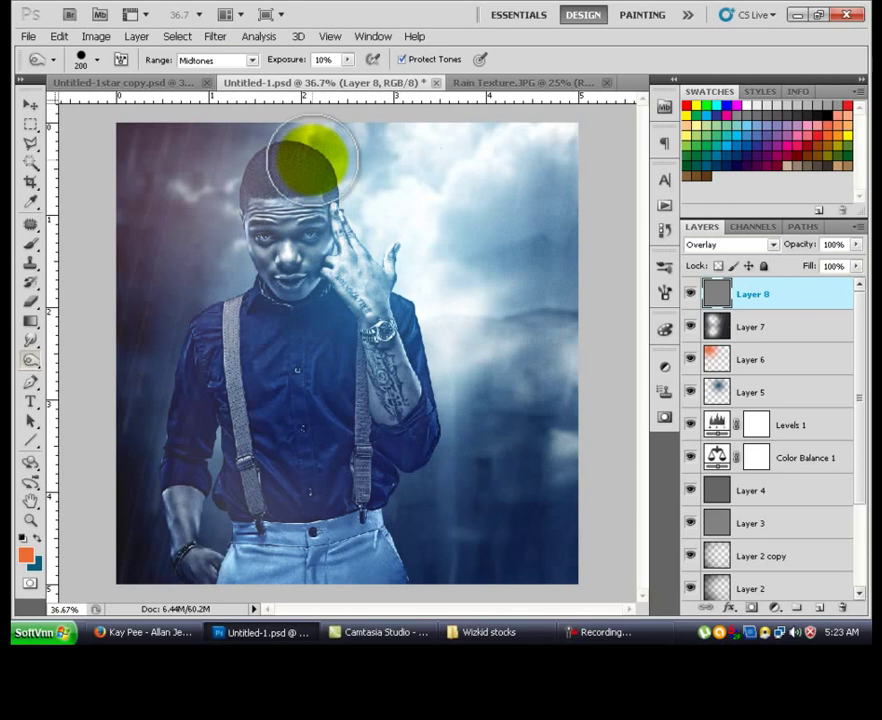
key(bracketleft)
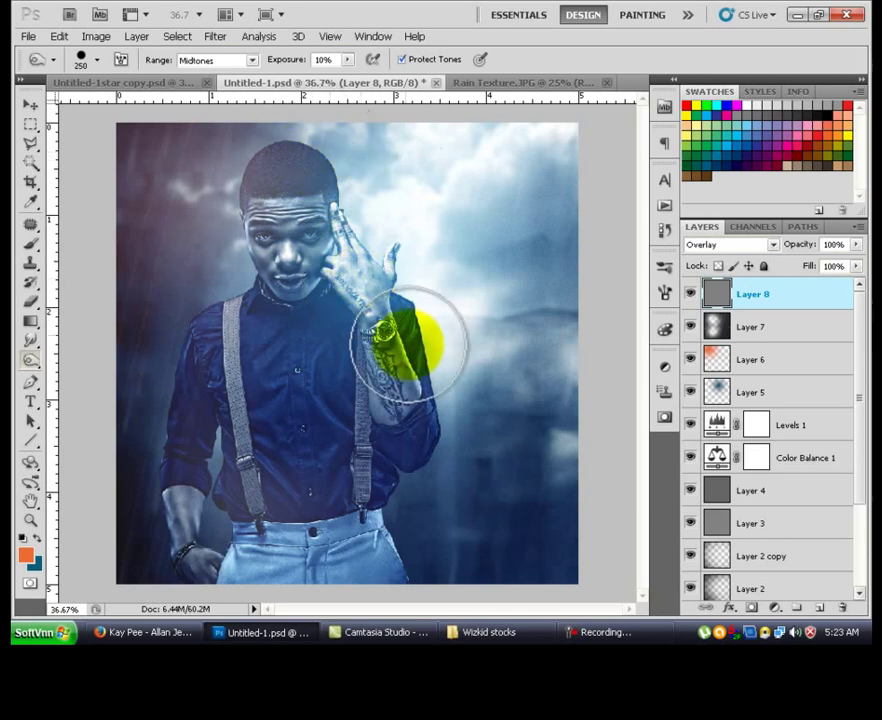
scroll(271, 388, up, 4)
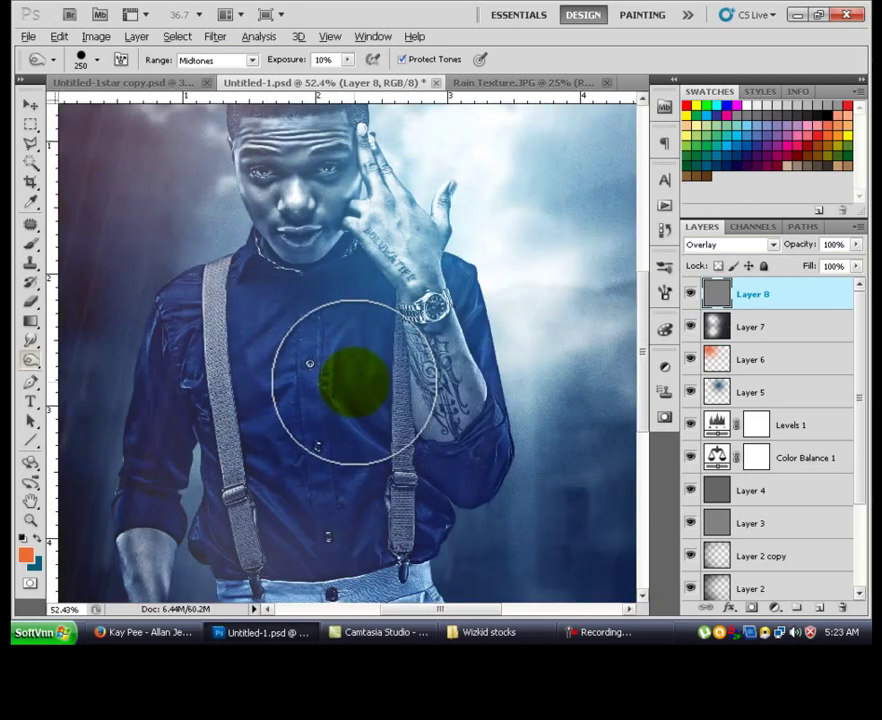
scroll(350, 376, up, 2)
scroll(364, 378, up, 1)
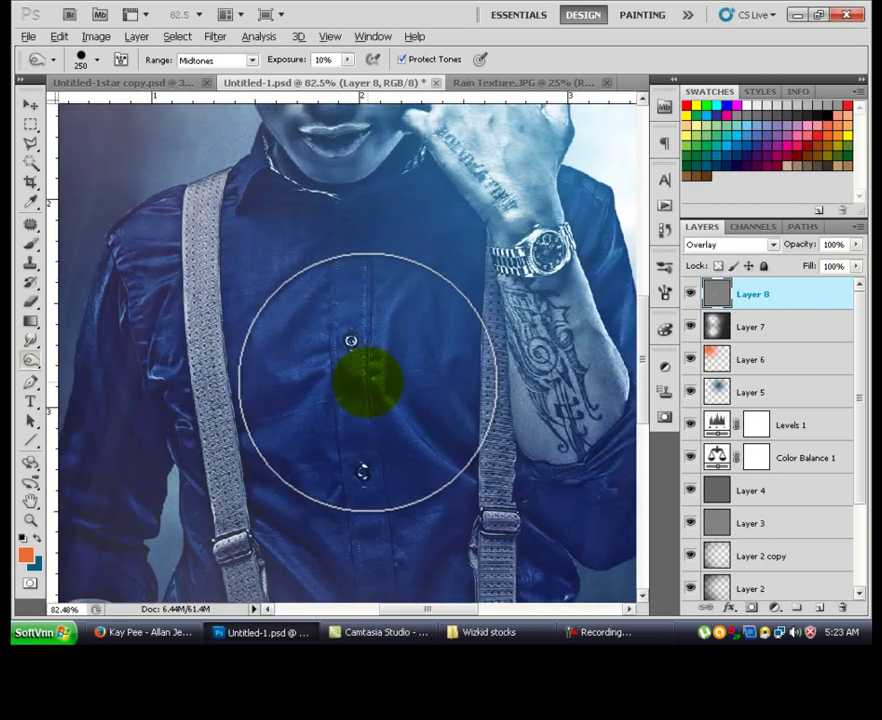
scroll(364, 376, down, 1)
drag(365, 347, 364, 339)
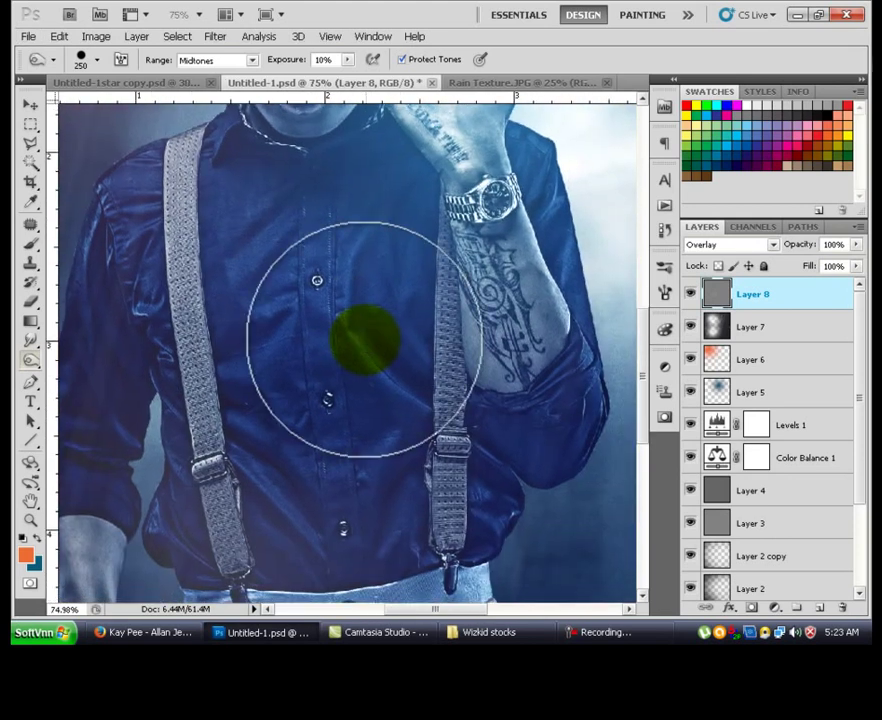
click(31, 360)
click(96, 374)
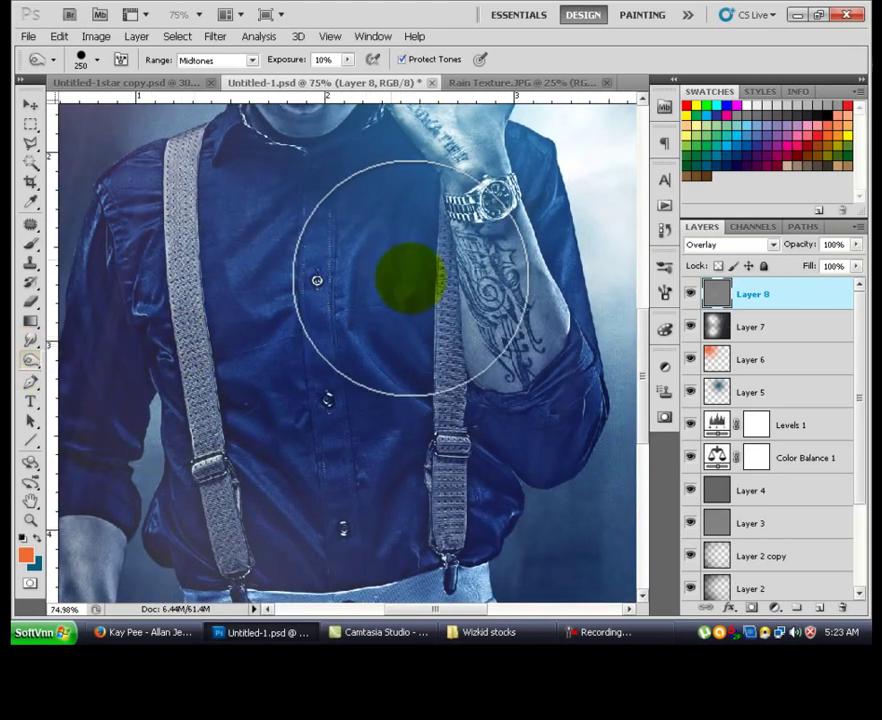
Step: Darken the folds and shadows of the shirt and sleeve with a 50 px burn brush at 7% exposure
right_click(392, 308)
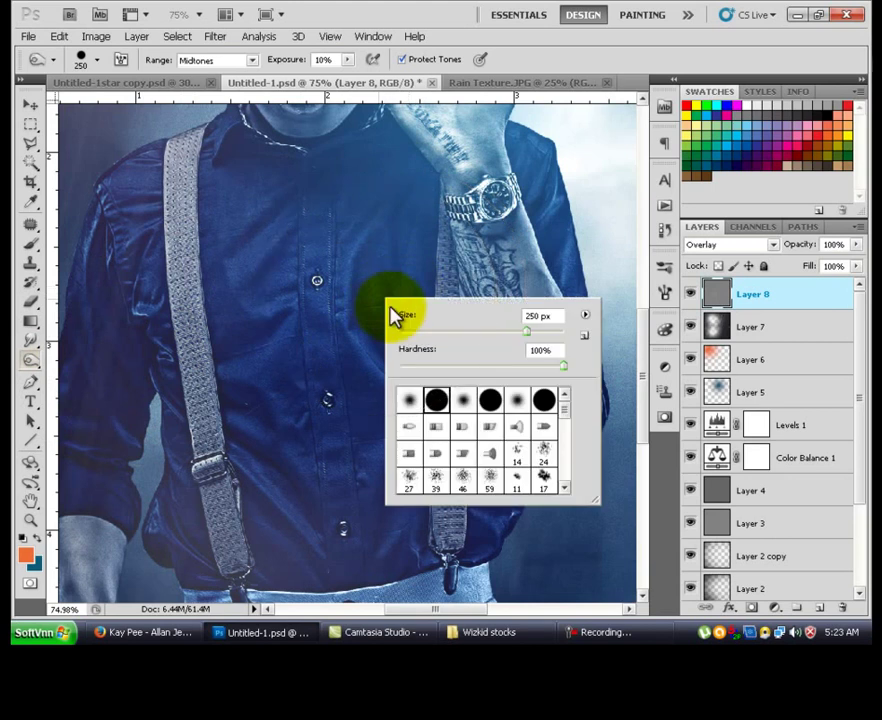
click(274, 302)
key(bracketleft)
key(bracketleft)
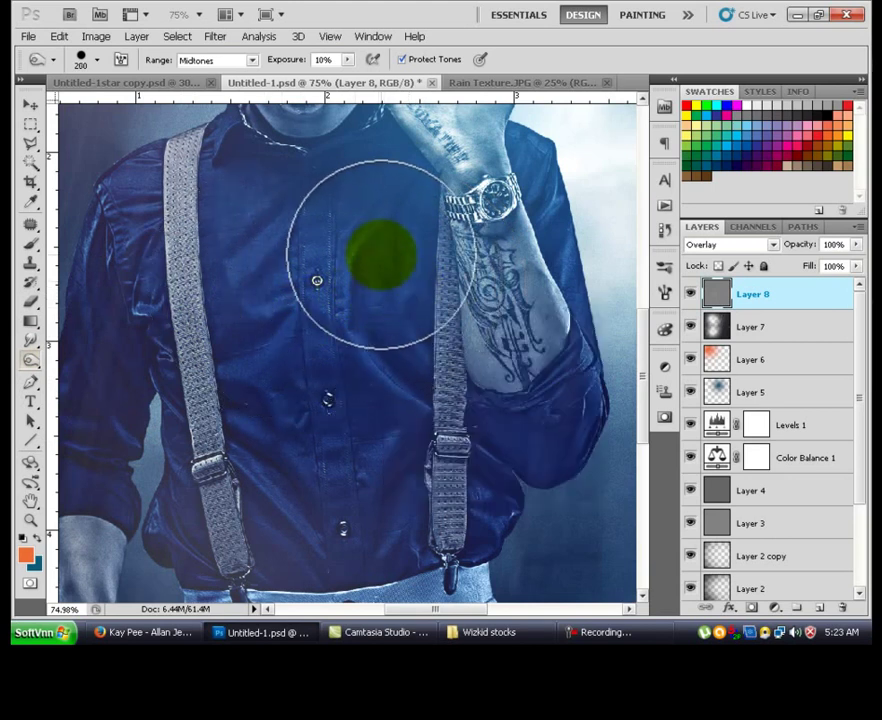
key(bracketleft)
key(bracketleft)
key(bracketleft)
key(bracketleft)
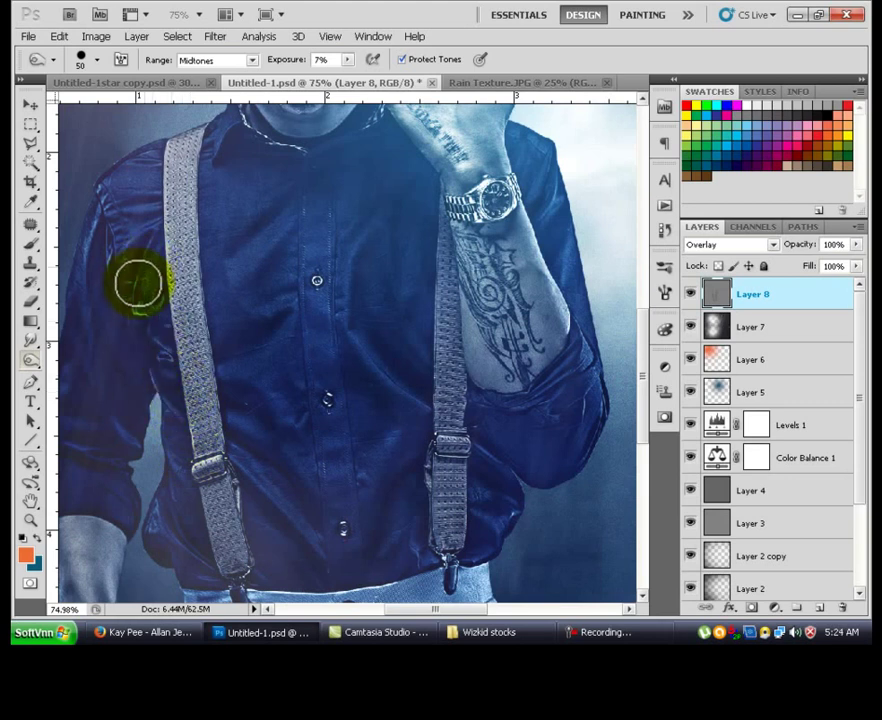
drag(164, 257, 270, 197)
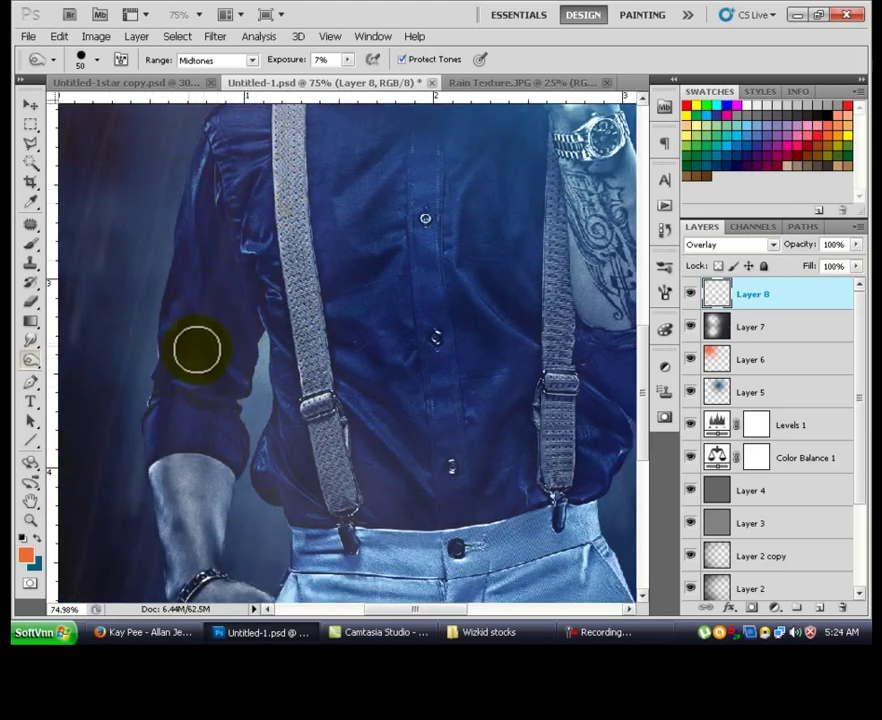
drag(313, 404, 254, 519)
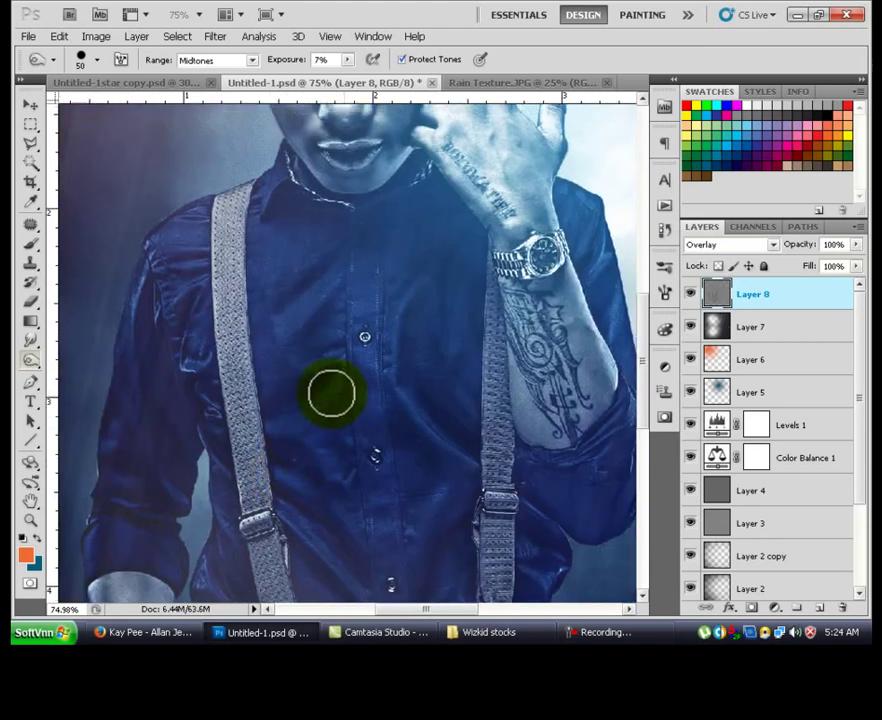
drag(386, 376, 327, 442)
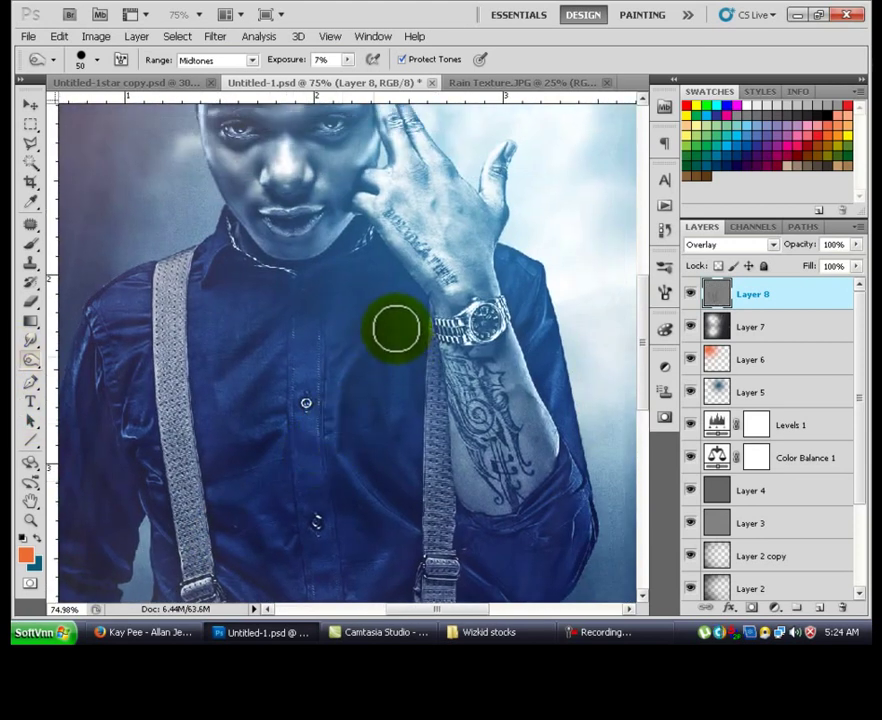
drag(398, 333, 400, 419)
Step: Burn the shadows around the artist's nose, mouth, eyes and cheeks with a 30 px brush at 7% exposure
mouse_move(288, 240)
mouse_down()
mouse_move(301, 370)
mouse_move(384, 339)
mouse_up()
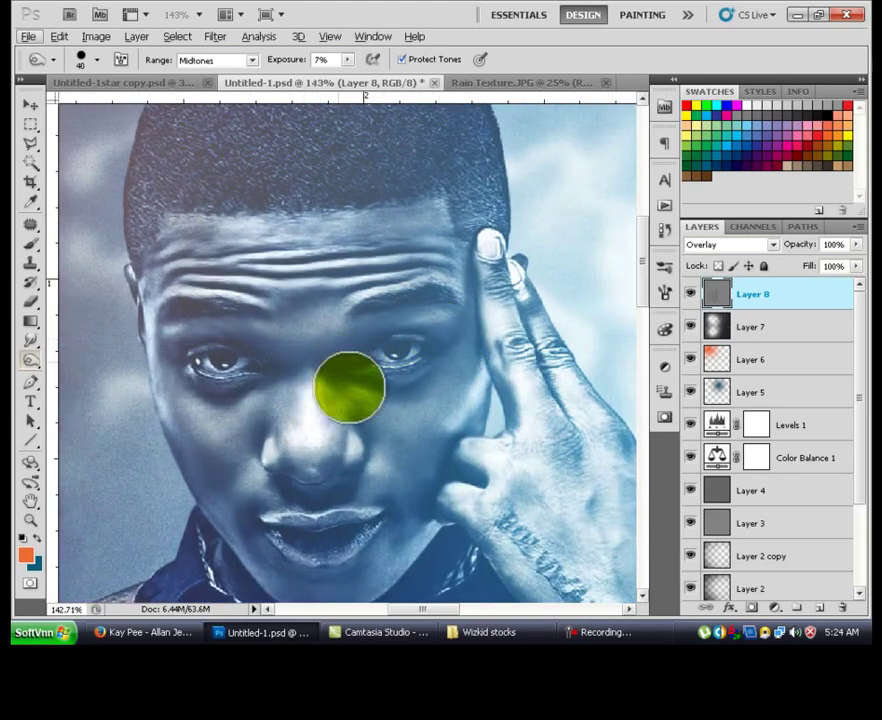
key(bracketleft)
drag(270, 448, 310, 474)
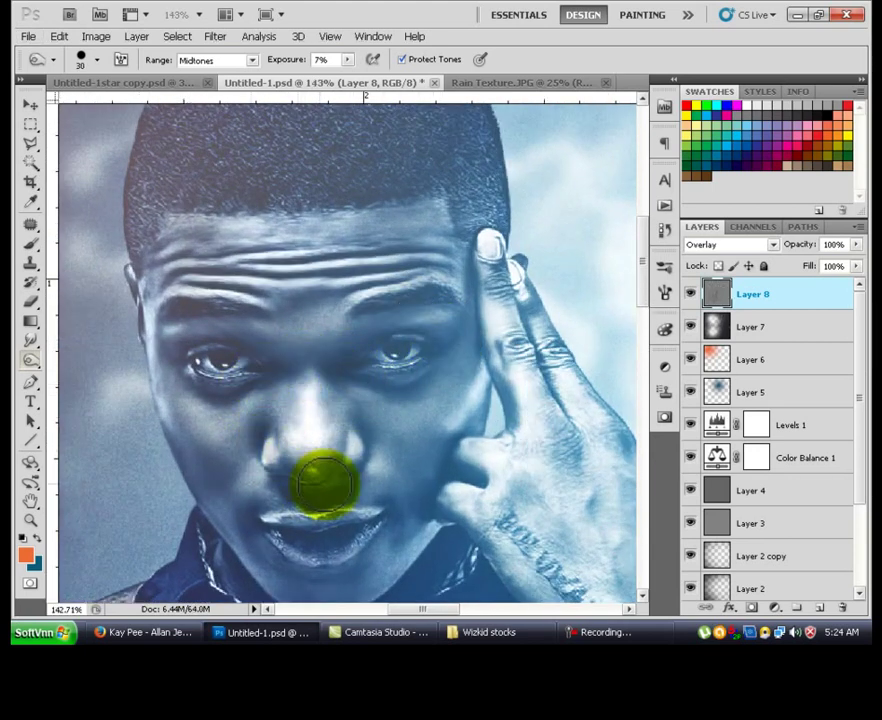
mouse_move(392, 493)
mouse_down()
mouse_move(234, 496)
mouse_move(276, 545)
mouse_move(209, 467)
mouse_move(183, 466)
mouse_move(183, 393)
mouse_up()
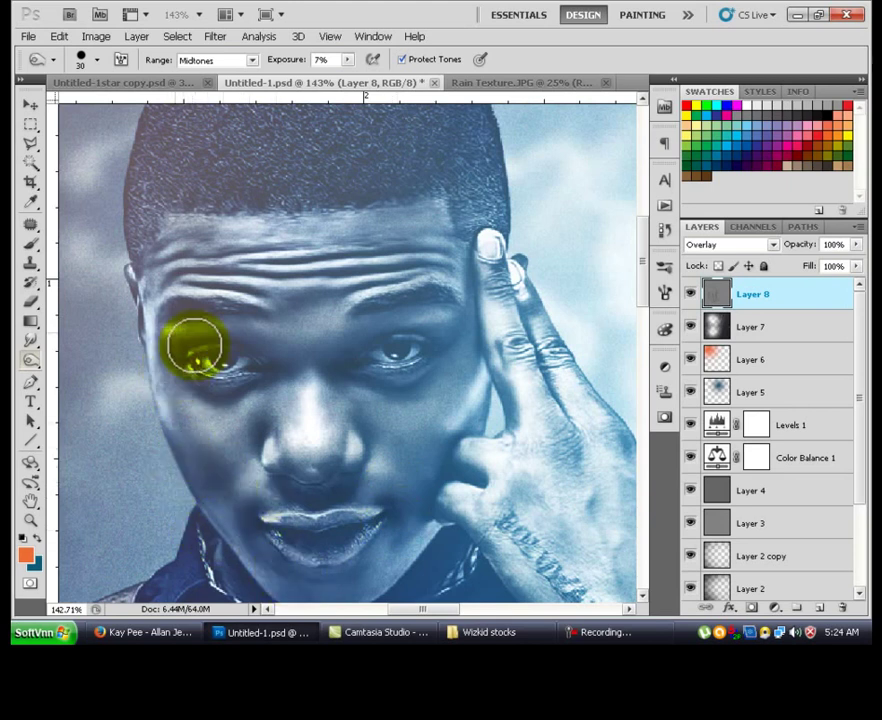
mouse_move(240, 352)
mouse_down()
mouse_move(306, 323)
mouse_move(302, 313)
mouse_move(317, 311)
mouse_move(312, 276)
mouse_move(178, 266)
mouse_move(456, 268)
mouse_move(414, 253)
mouse_move(387, 258)
mouse_move(148, 230)
mouse_move(204, 241)
mouse_move(192, 246)
mouse_move(438, 273)
mouse_move(449, 317)
mouse_move(424, 355)
mouse_move(444, 330)
mouse_move(449, 376)
mouse_move(461, 350)
mouse_move(443, 378)
mouse_move(404, 386)
mouse_move(361, 376)
mouse_move(389, 388)
mouse_move(330, 378)
mouse_move(354, 382)
mouse_move(389, 421)
mouse_move(302, 359)
mouse_move(332, 366)
mouse_move(320, 376)
mouse_move(277, 370)
mouse_move(302, 373)
mouse_move(294, 384)
mouse_move(265, 377)
mouse_move(367, 404)
mouse_up()
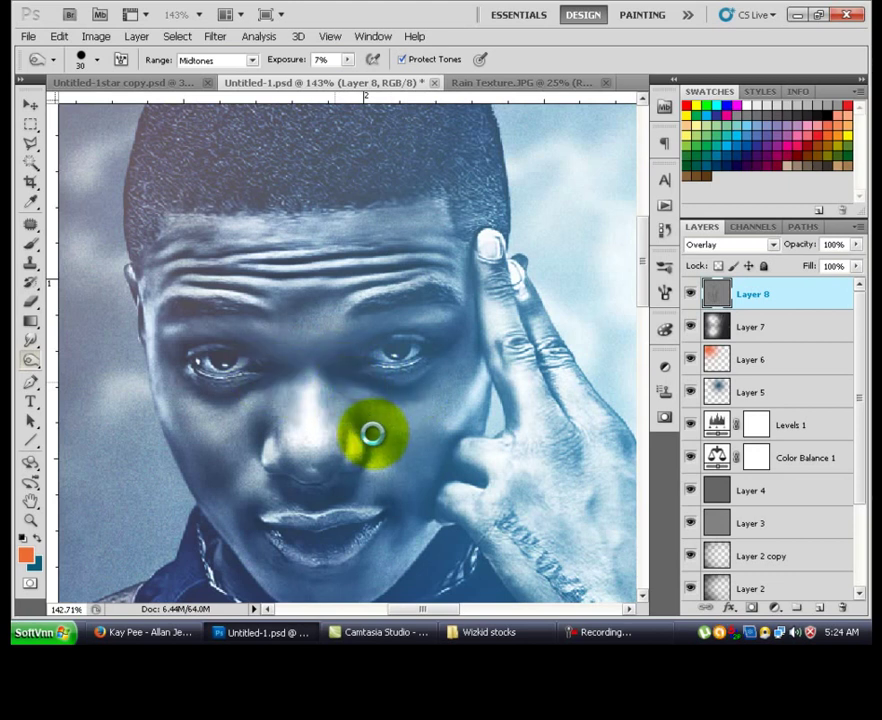
mouse_move(384, 418)
mouse_down()
mouse_move(440, 484)
mouse_move(429, 527)
mouse_move(370, 502)
mouse_move(380, 388)
mouse_move(404, 410)
mouse_move(490, 307)
mouse_move(502, 415)
mouse_up()
Step: Burn the shadows along the forehead, the sides of the face and the fingers with the 30 px brush
key(space)
key(space)
mouse_move(510, 363)
mouse_down()
mouse_move(568, 524)
mouse_move(598, 481)
mouse_move(617, 487)
mouse_move(532, 368)
mouse_move(504, 345)
mouse_move(489, 295)
mouse_up()
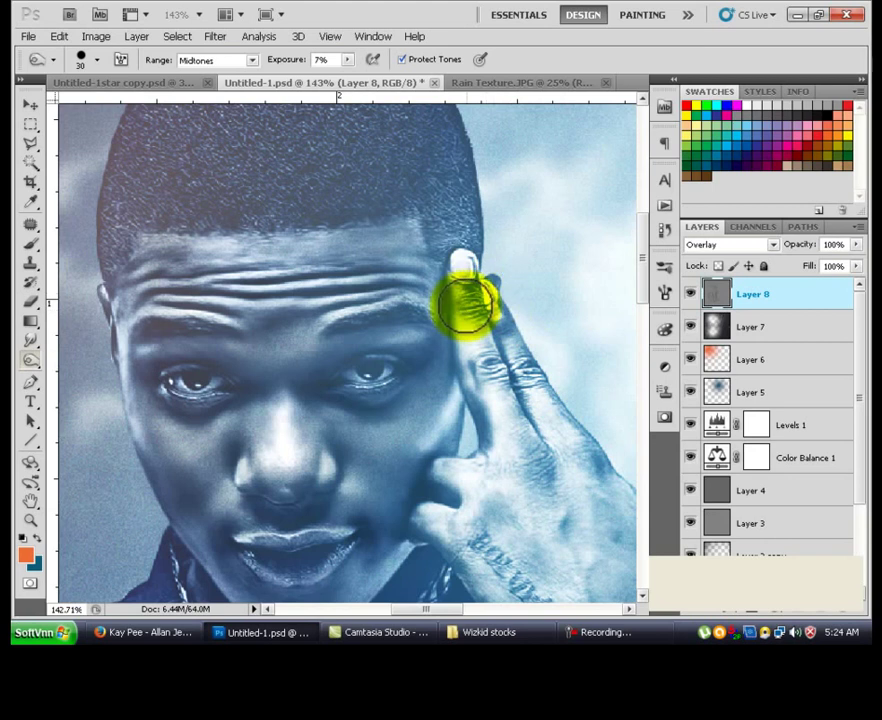
drag(365, 330, 416, 349)
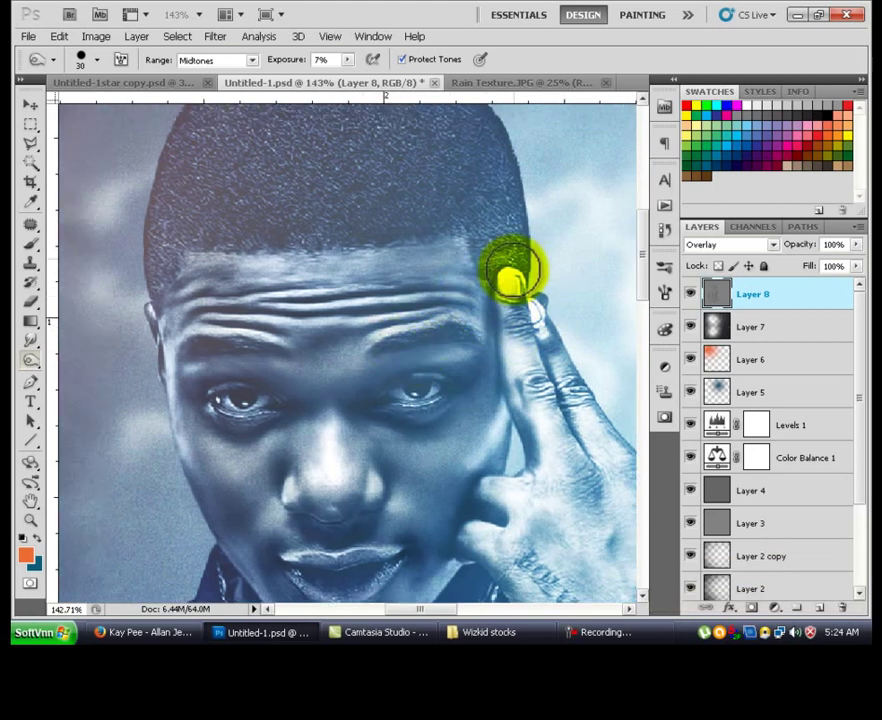
drag(384, 301, 432, 271)
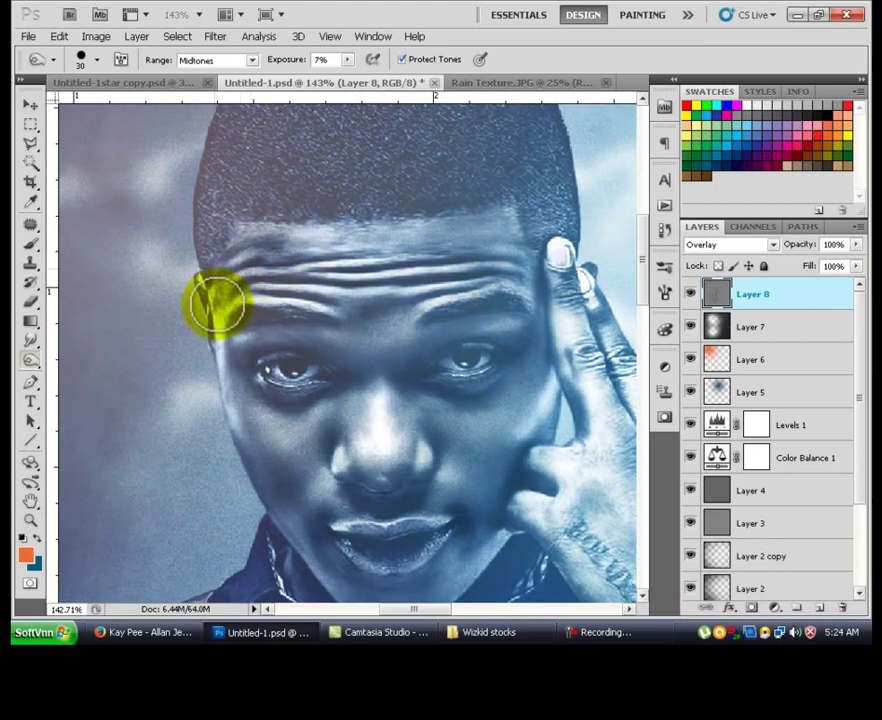
Step: Burn the shadows on the raised hand, around the wristwatch and along the tattooed forearm
drag(393, 537, 337, 252)
mouse_move(488, 263)
mouse_down()
mouse_move(507, 291)
mouse_move(546, 307)
mouse_move(600, 360)
mouse_up()
drag(502, 358, 342, 288)
click(460, 380)
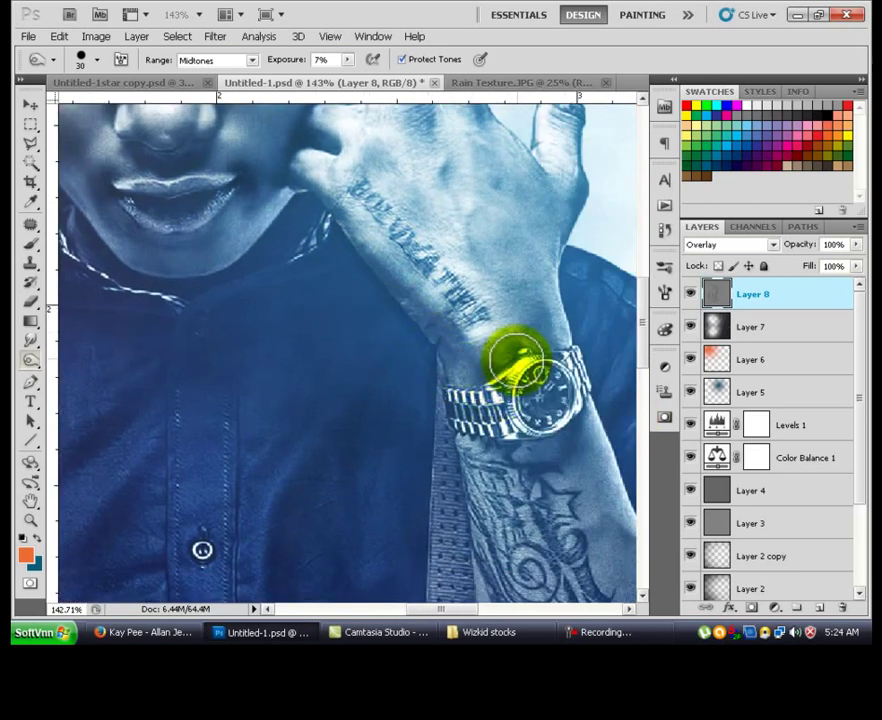
drag(441, 399, 414, 467)
mouse_move(482, 342)
mouse_down()
mouse_move(499, 280)
mouse_move(528, 278)
mouse_move(551, 253)
mouse_move(546, 193)
mouse_move(555, 155)
mouse_move(513, 183)
mouse_move(516, 225)
mouse_move(454, 172)
mouse_move(472, 200)
mouse_move(415, 180)
mouse_move(405, 187)
mouse_move(382, 158)
mouse_move(407, 237)
mouse_move(399, 233)
mouse_move(372, 270)
mouse_up()
key(space)
drag(437, 376, 337, 268)
drag(392, 366, 341, 248)
mouse_move(403, 271)
mouse_down()
mouse_move(416, 340)
mouse_move(484, 485)
mouse_move(498, 433)
mouse_move(476, 406)
mouse_up()
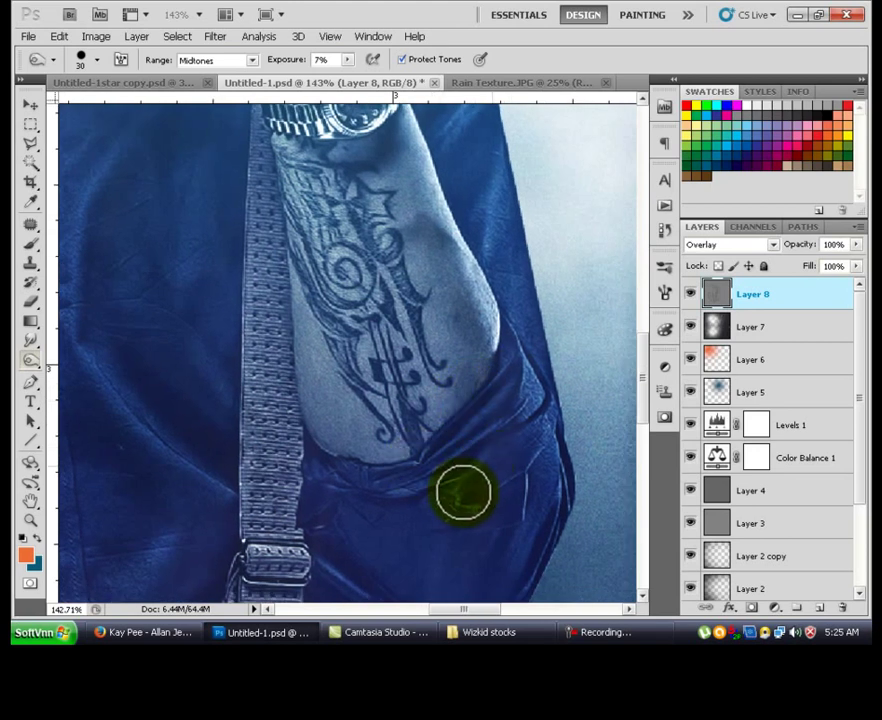
Step: Burn the folds and outer edge of the rolled-up sleeve below the tattooed forearm
mouse_move(392, 508)
mouse_down()
mouse_move(337, 331)
mouse_move(361, 371)
mouse_up()
drag(449, 488, 521, 398)
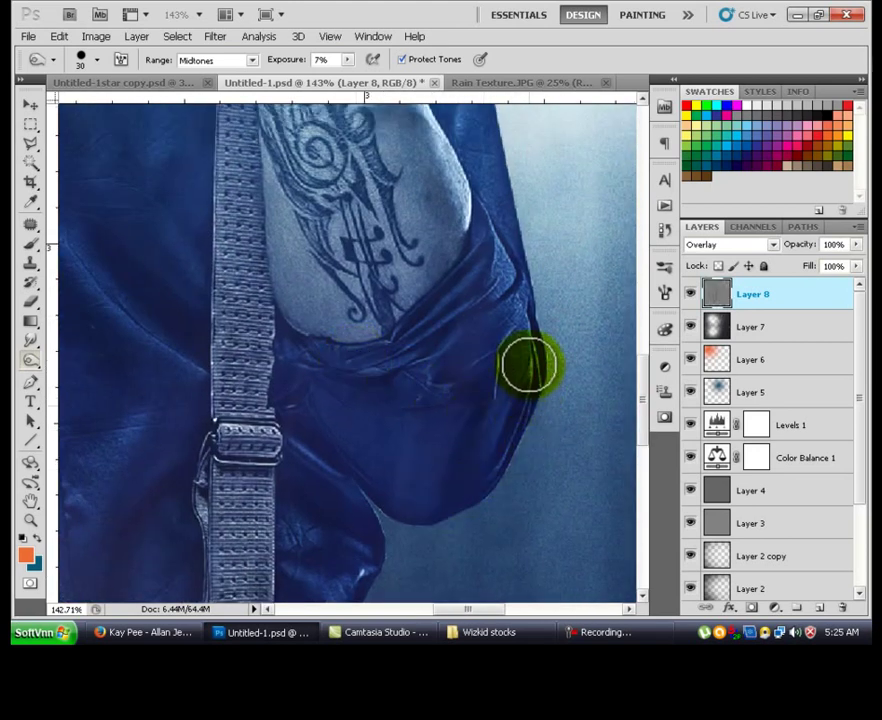
drag(492, 306, 522, 441)
scroll(272, 368, down, 2)
drag(236, 388, 343, 319)
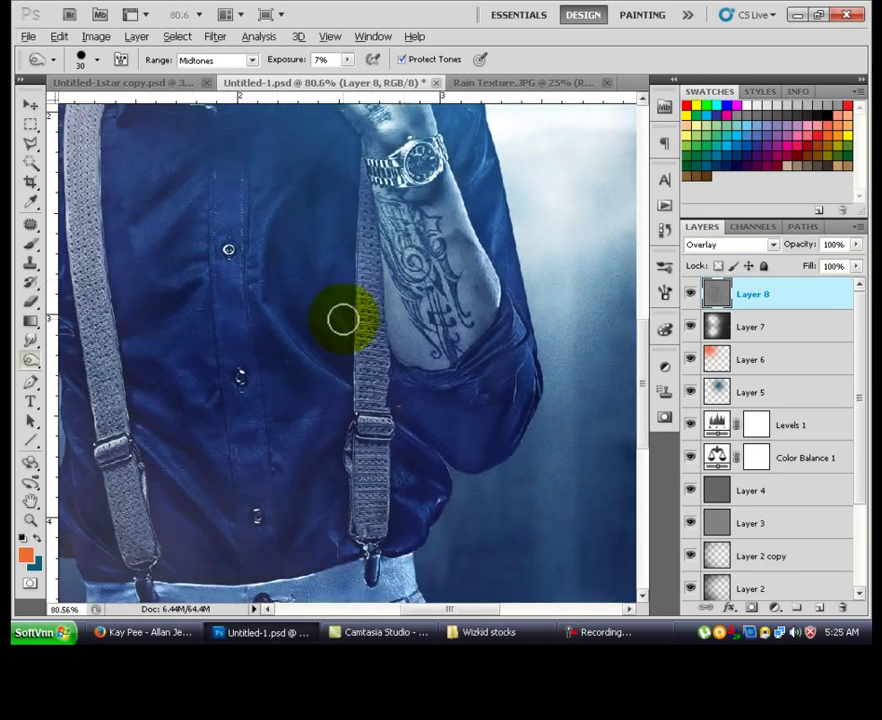
Step: Toggle the visibility of Layer 8 to compare the shirt with and without the burn shading
scroll(343, 319, down, 1)
scroll(236, 303, up, 2)
drag(234, 301, 307, 382)
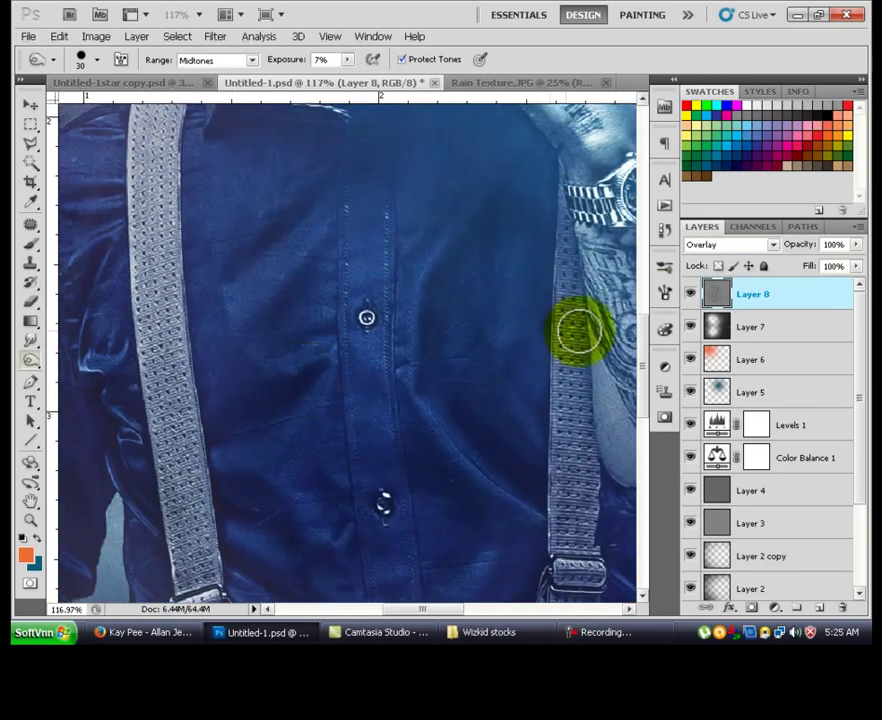
click(689, 296)
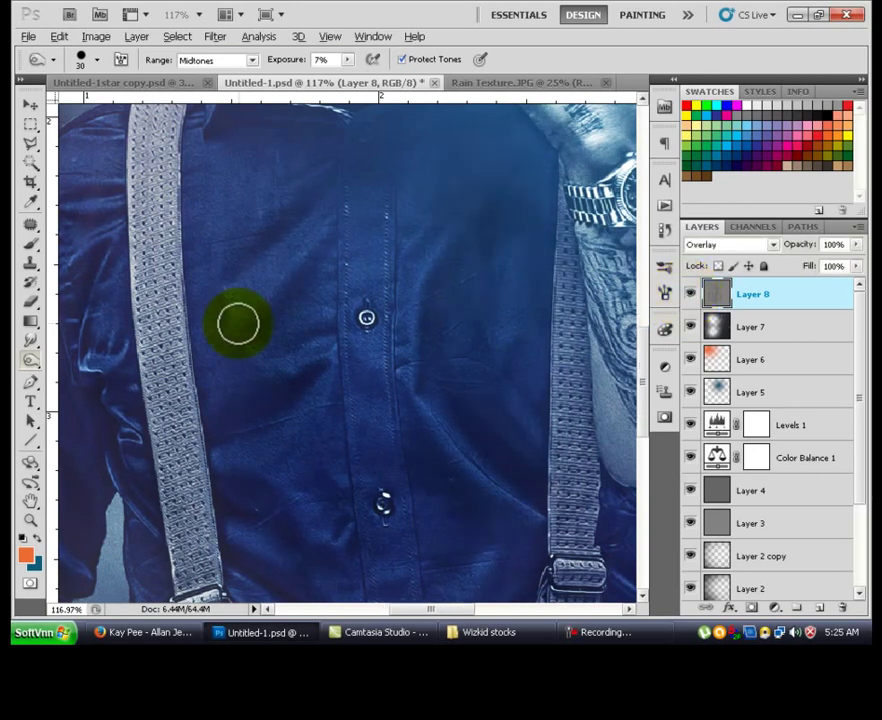
Step: Deepen the shadows across the shirt front with a 70 px burn brush at 7% exposure
scroll(238, 323, down, 2)
key(bracketright)
key(bracketright)
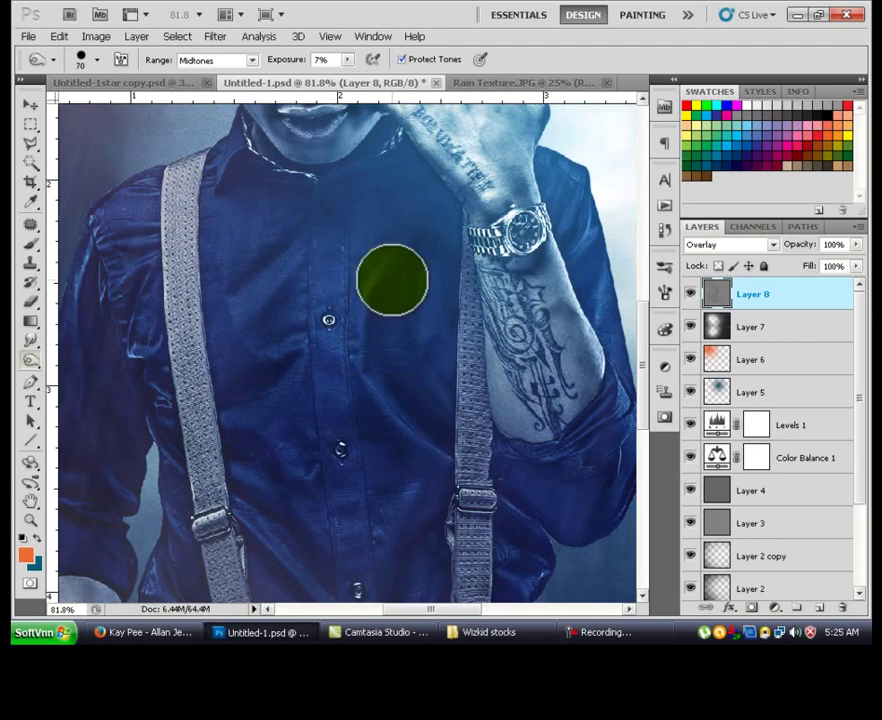
drag(322, 384, 343, 307)
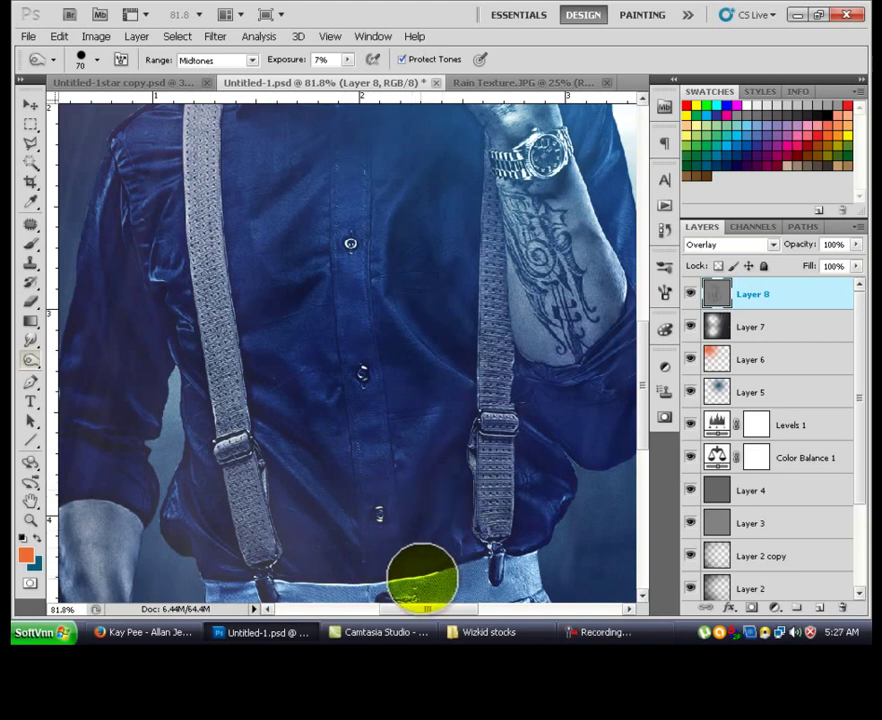
Step: Burn the shadows on the trousers, the lowered forearm and hand, and the nearby shirt areas with the 70 px brush
drag(419, 537, 457, 364)
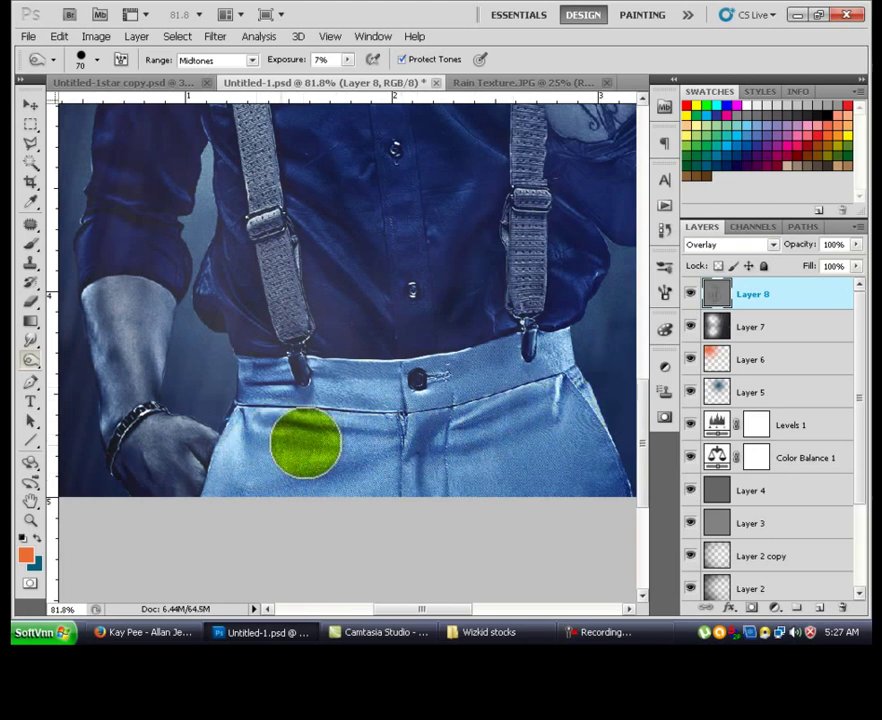
drag(241, 371, 266, 472)
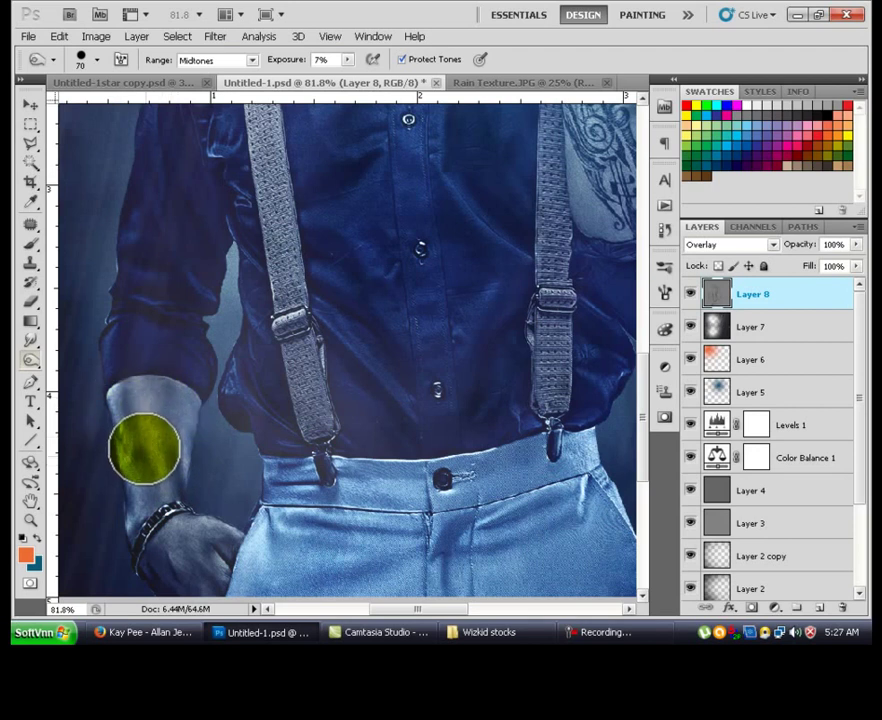
drag(166, 397, 150, 320)
mouse_move(287, 331)
mouse_down()
mouse_move(271, 481)
mouse_move(303, 529)
mouse_up()
drag(309, 416, 270, 433)
drag(518, 508, 422, 599)
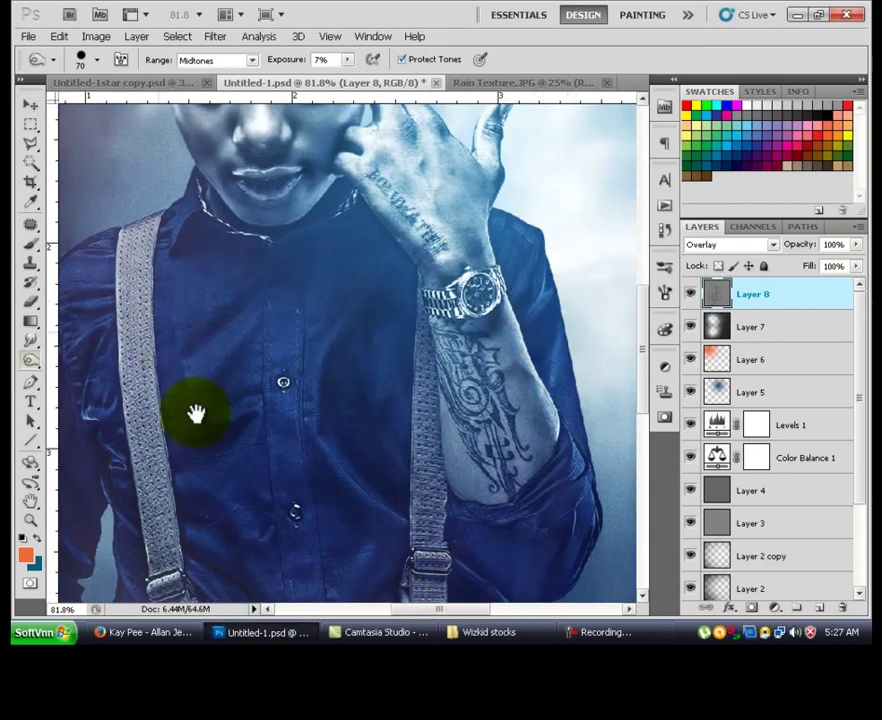
drag(157, 333, 197, 441)
Step: Switch to the Dodge Tool with the Midtones range and set its exposure to 7%
scroll(398, 423, down, 2)
scroll(252, 256, up, 4)
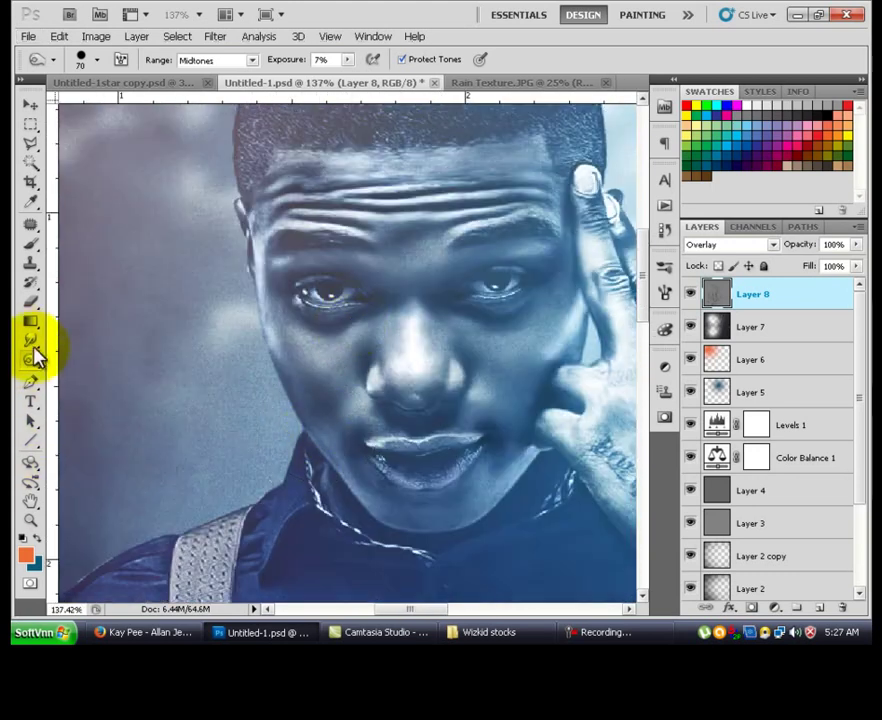
right_click(33, 355)
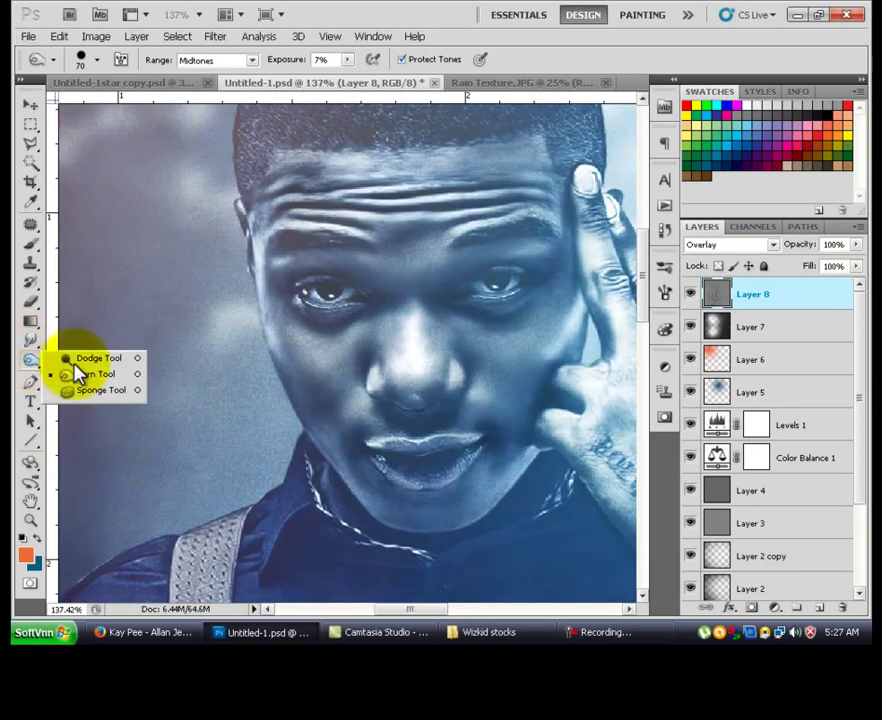
click(140, 368)
scroll(300, 250, up, 3)
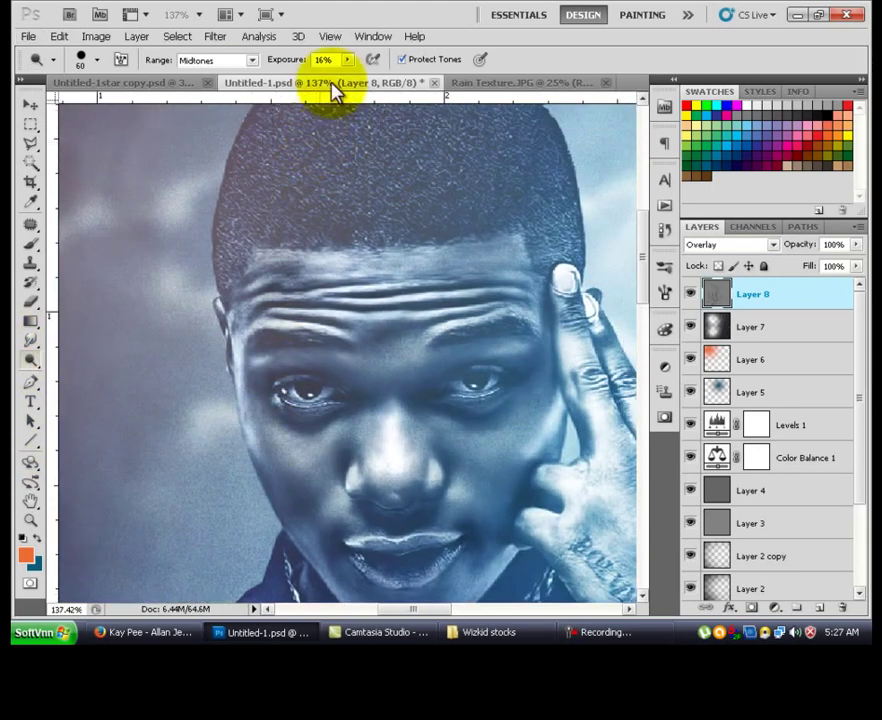
drag(325, 60, 192, 58)
key(Return)
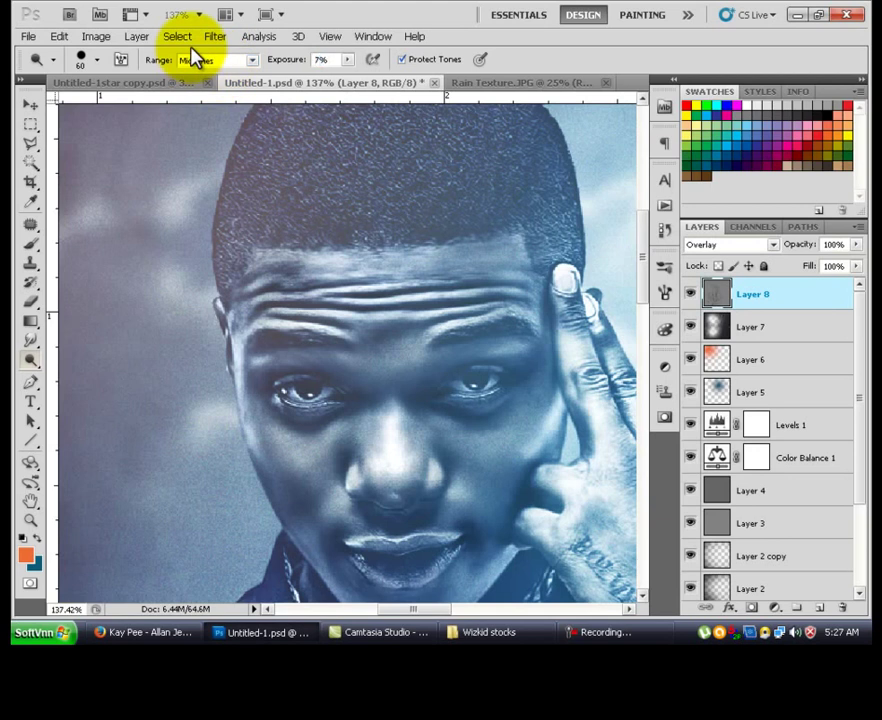
Step: Dodge the highlights on the nose, brow and cheeks of the face with a 40 px brush
drag(349, 219, 296, 280)
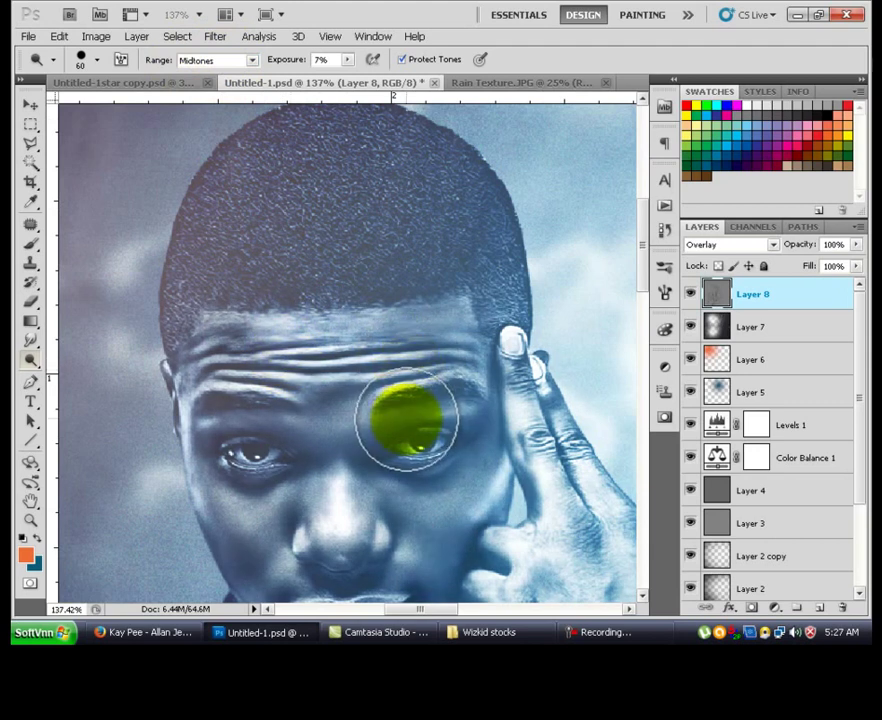
drag(410, 410, 404, 280)
scroll(368, 403, up, 3)
key([)
key([)
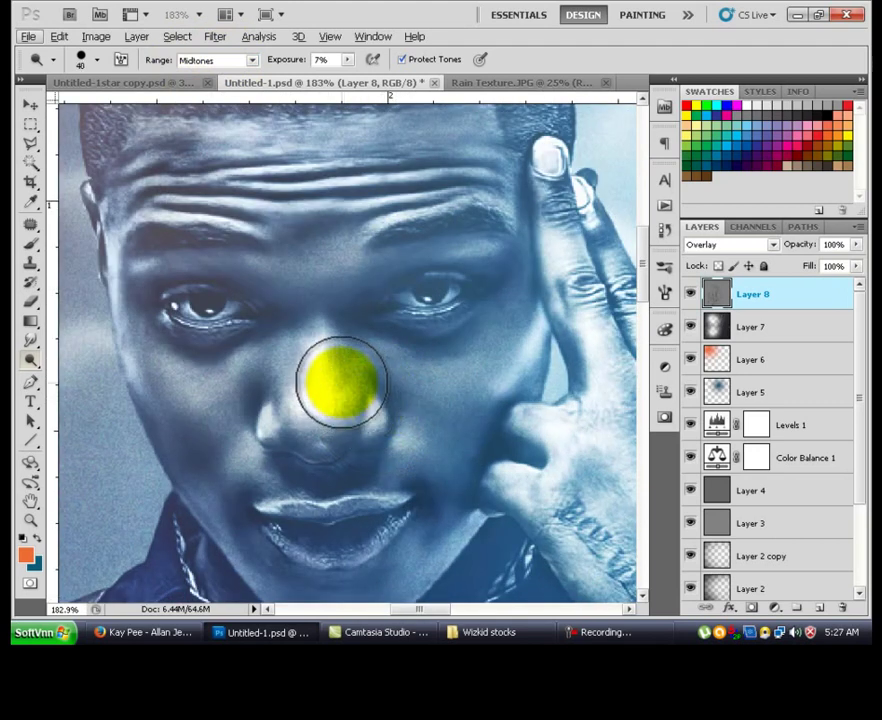
right_click(346, 383)
click(329, 398)
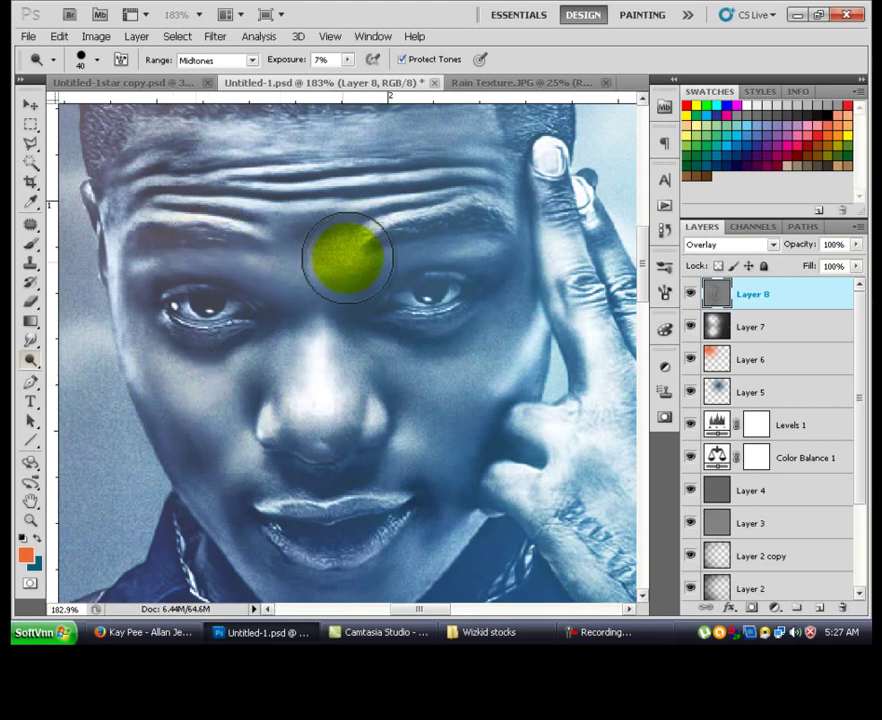
Step: Dodge the highlights on the raised hand, the jaw beside it and the edge of the tattooed forearm
mouse_move(569, 361)
mouse_down()
mouse_move(512, 283)
mouse_move(401, 340)
mouse_up()
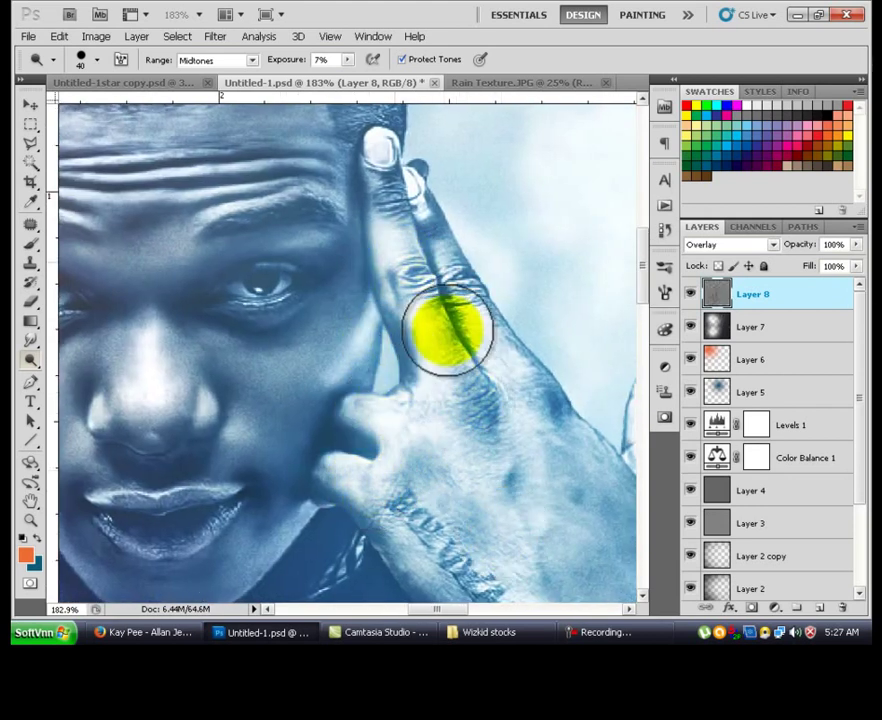
drag(532, 406, 437, 236)
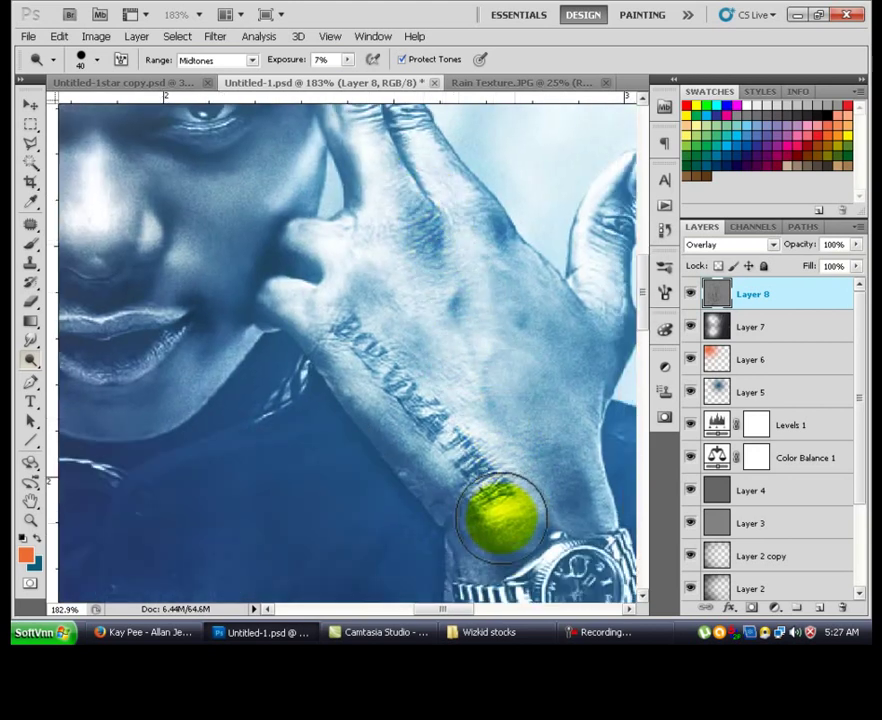
drag(370, 354, 368, 313)
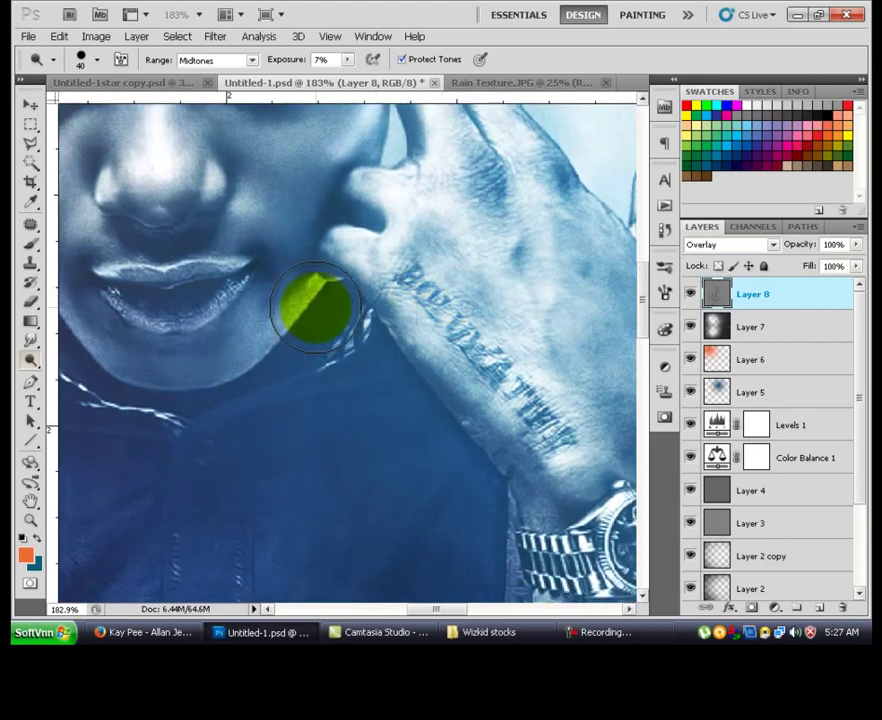
scroll(367, 313, down, 4)
scroll(467, 299, up, 2)
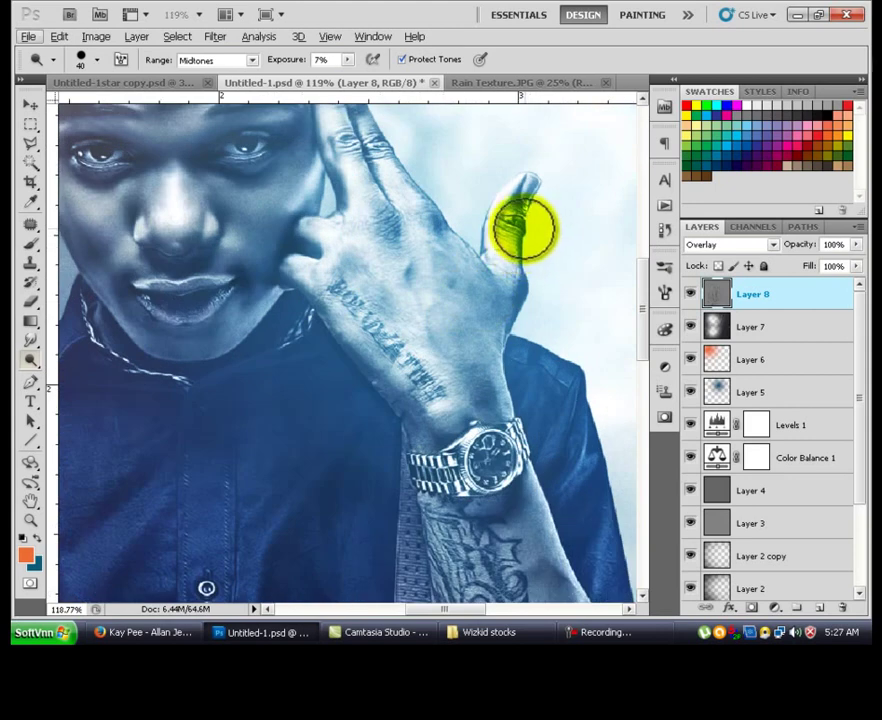
drag(390, 335, 386, 232)
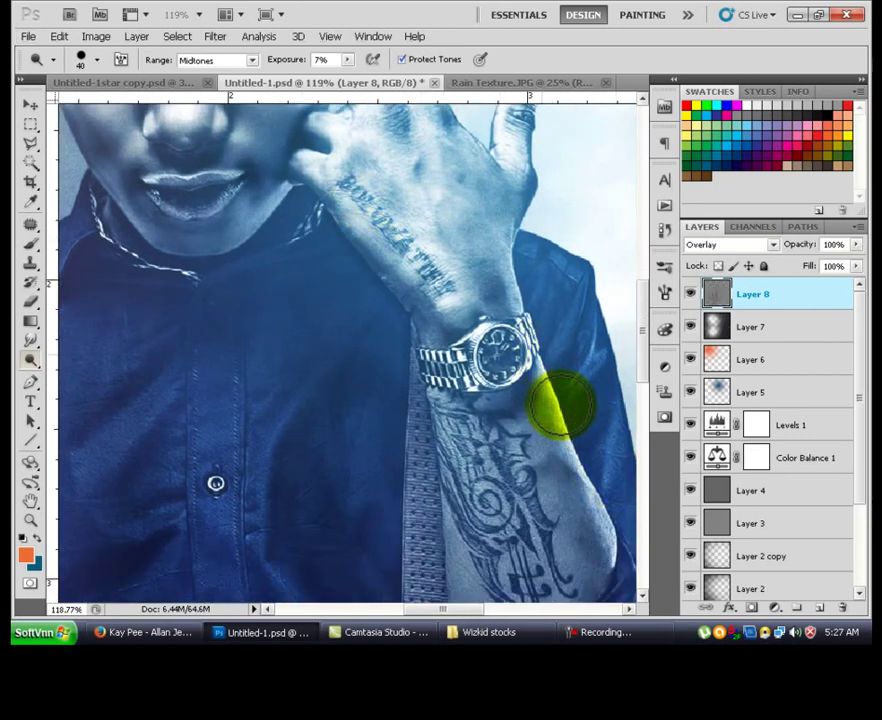
drag(616, 565, 463, 397)
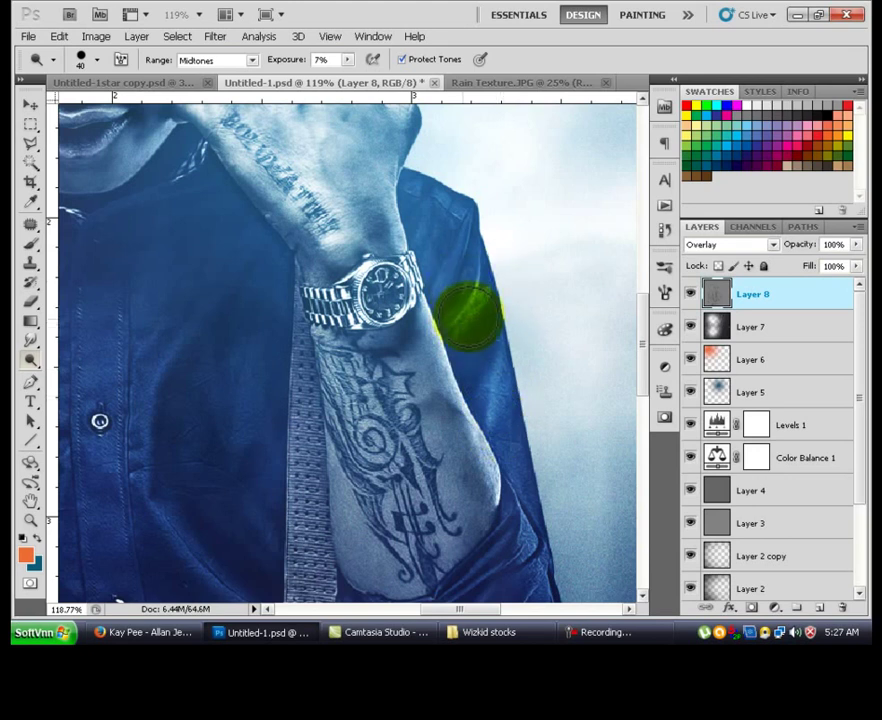
Step: Dodge the fold highlights across the shirt front around the button placket
mouse_move(325, 323)
mouse_down()
mouse_move(603, 279)
mouse_move(378, 313)
mouse_up()
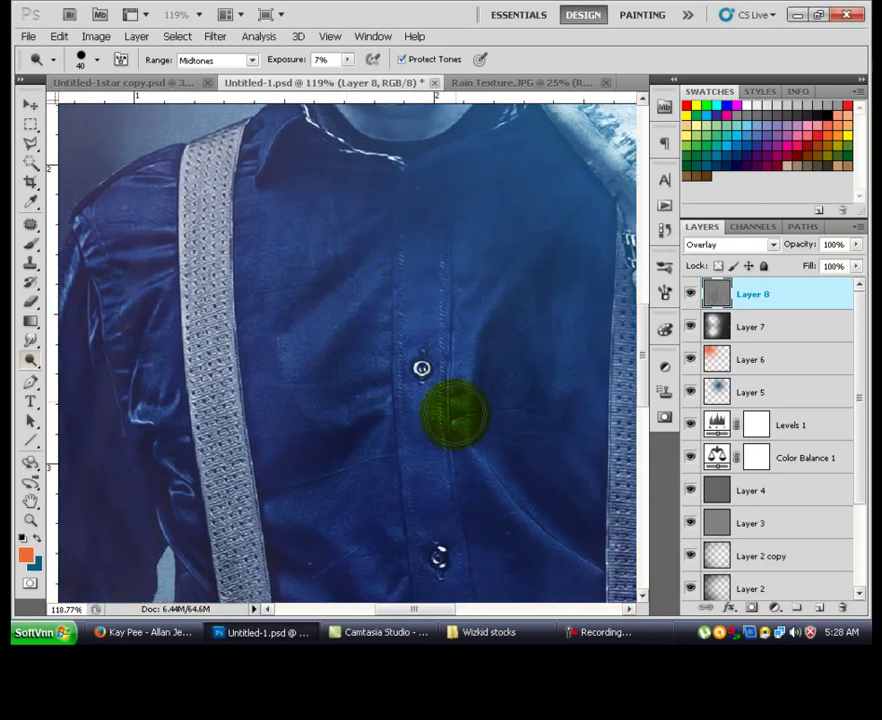
drag(457, 429, 258, 278)
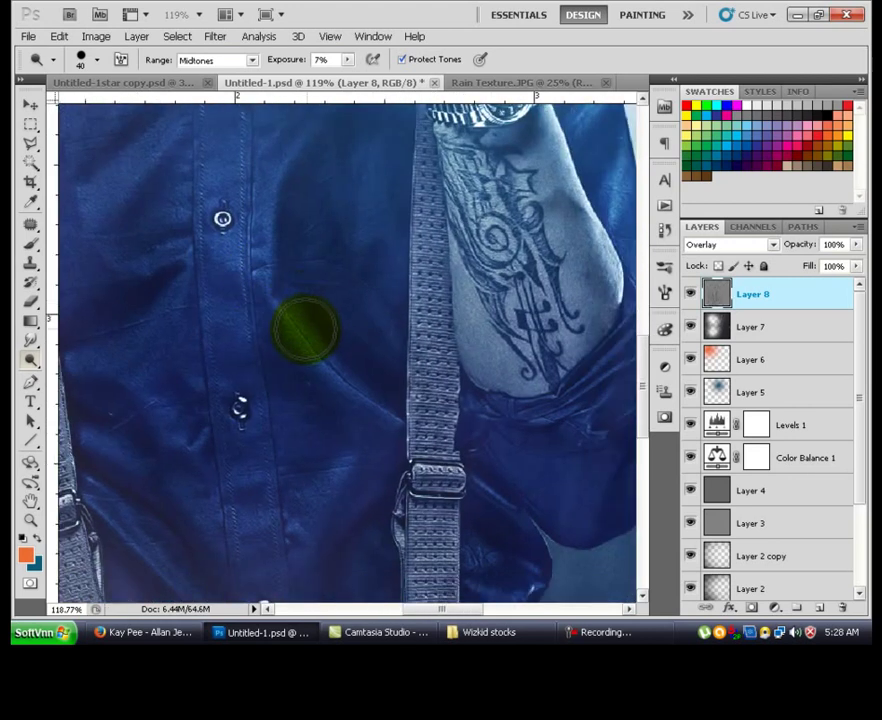
scroll(252, 383, down, 6)
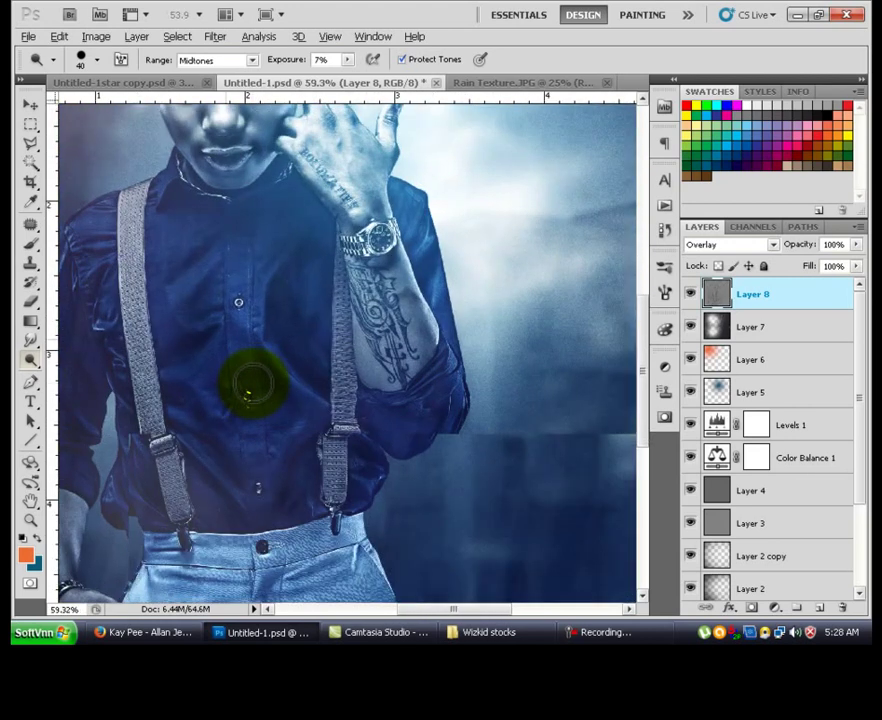
Step: Dodge the fold highlights on the lowered arm's sleeve and the adjacent side of the shirt beside the suspender
scroll(252, 388, up, 4)
drag(176, 349, 330, 405)
scroll(207, 325, up, 3)
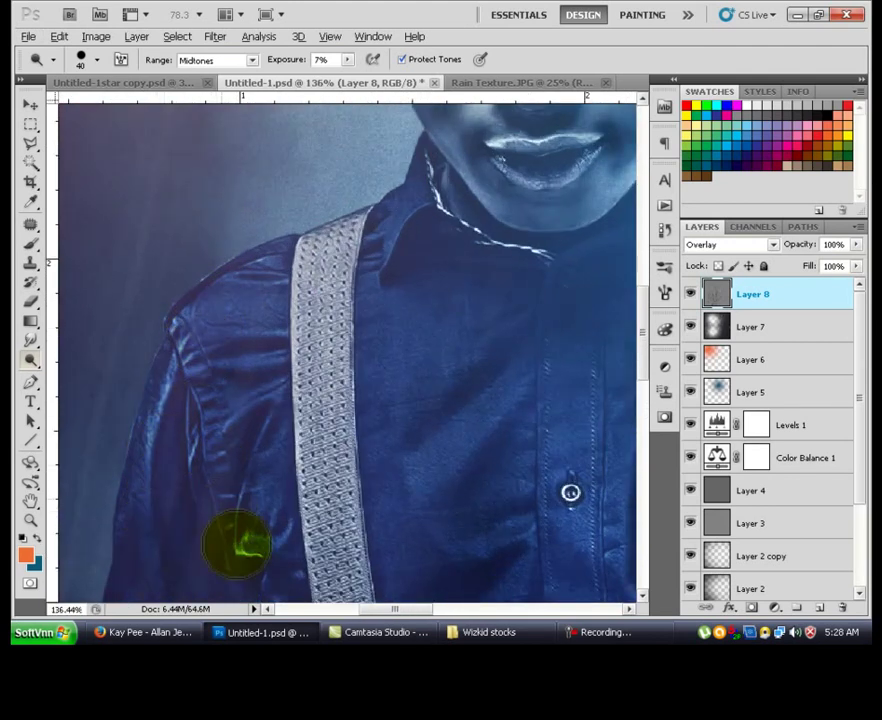
drag(229, 514, 213, 319)
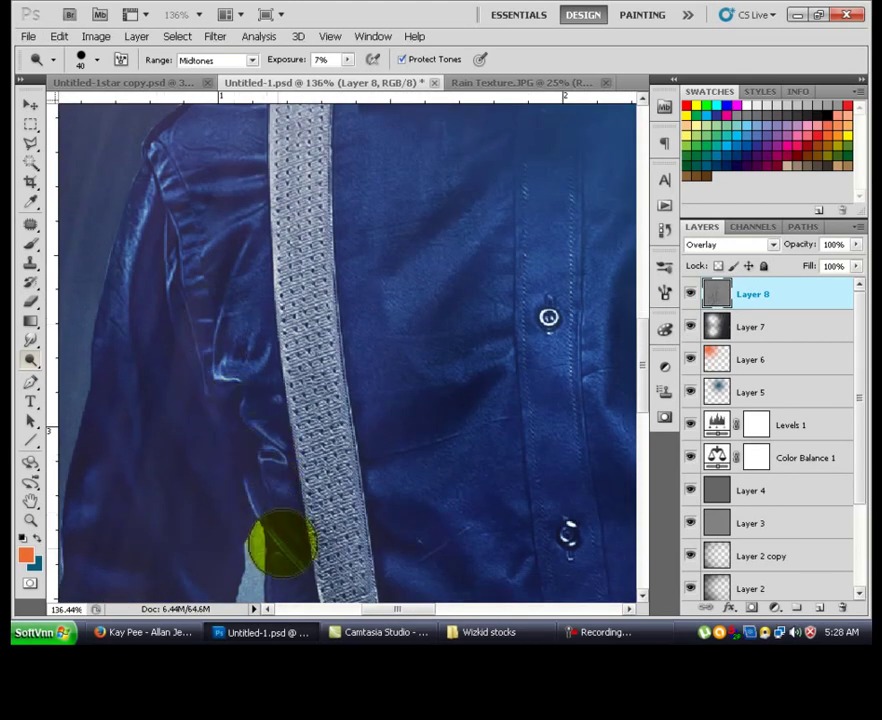
drag(276, 540, 266, 295)
drag(309, 505, 291, 362)
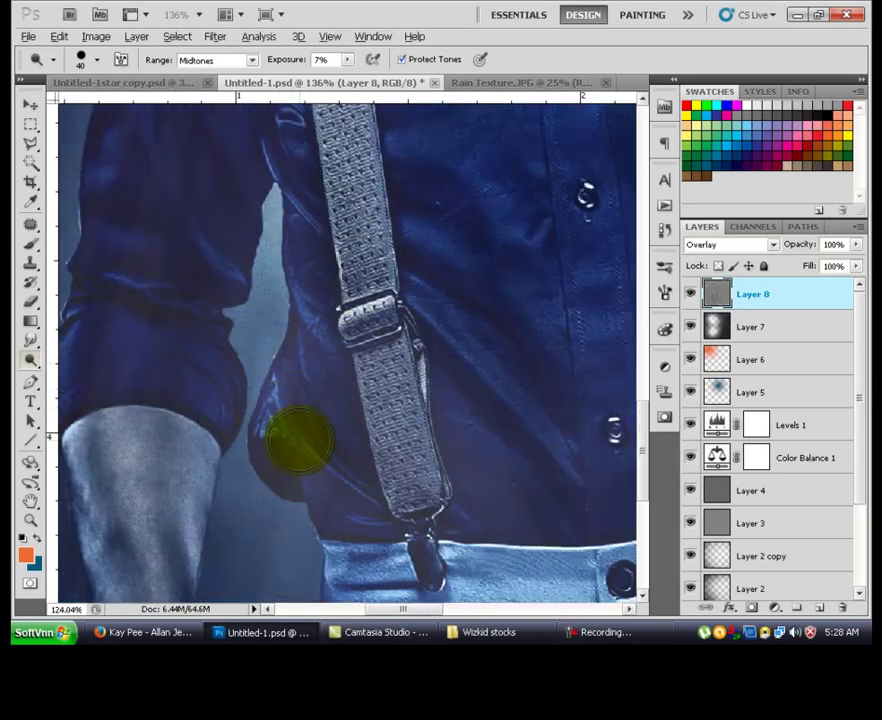
Step: Dodge the highlights on the lowered forearm and along the trousers' waistband and pockets
scroll(285, 425, down, 4)
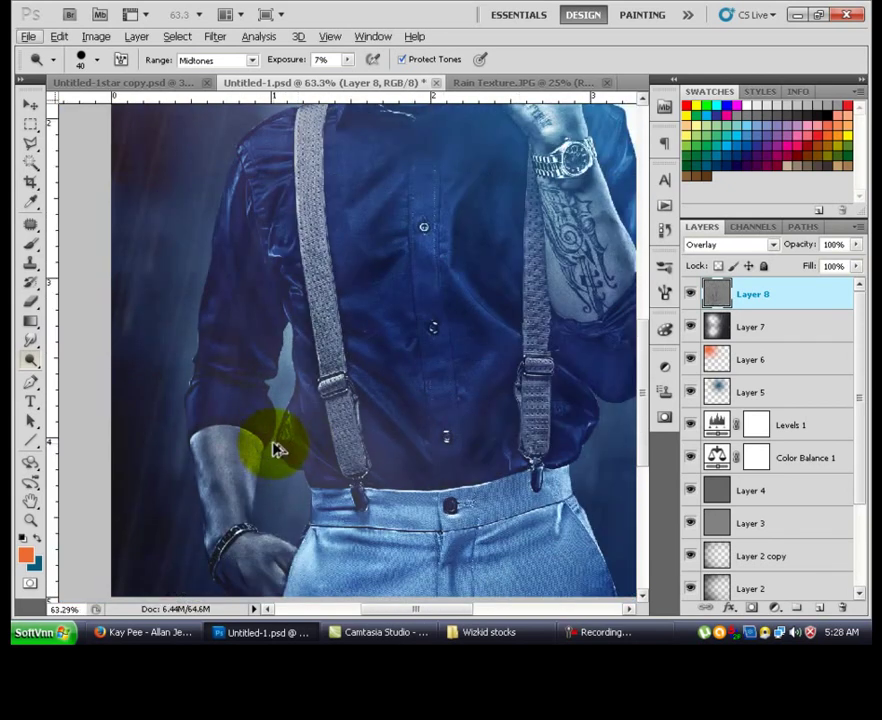
scroll(229, 388, up, 2)
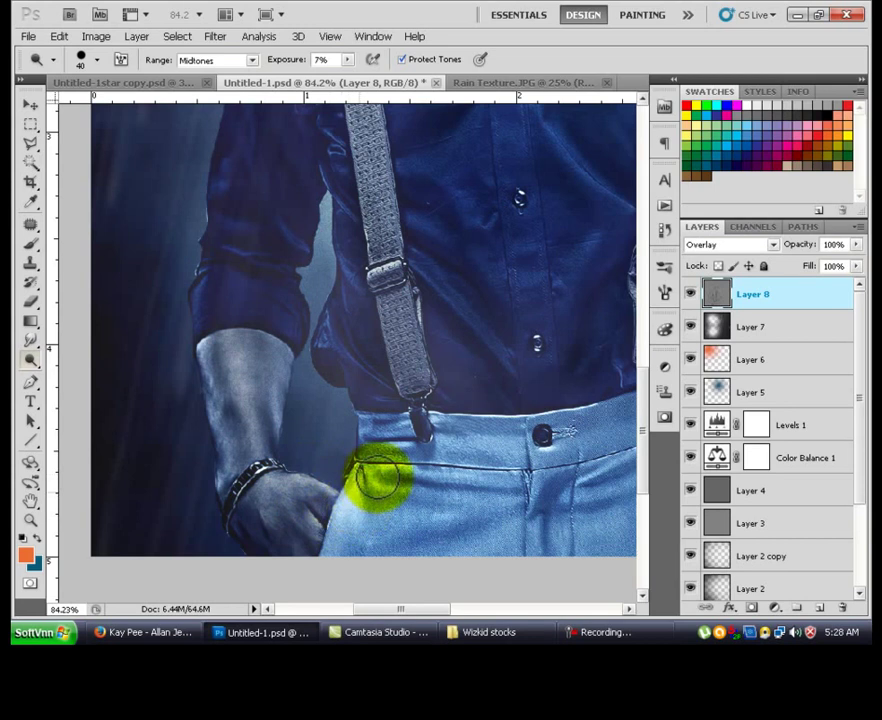
drag(408, 470, 324, 487)
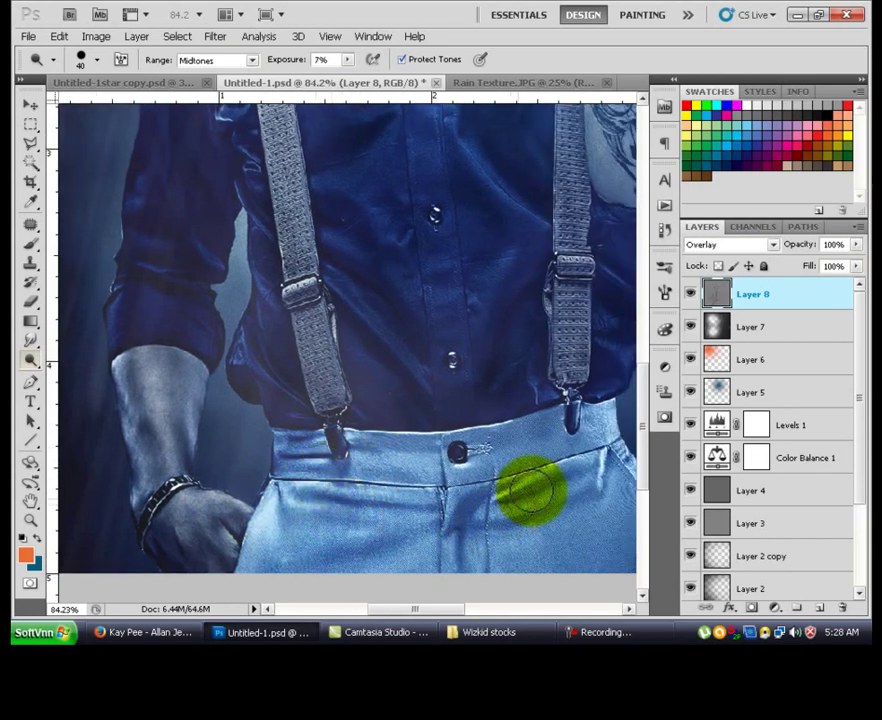
Step: Reduce the dodge brush to 30 px and lighten the cheek area between the nose and the raised fingers
drag(500, 332, 447, 486)
drag(511, 258, 447, 499)
mouse_move(478, 380)
mouse_down()
mouse_move(462, 413)
mouse_move(374, 404)
mouse_up()
drag(469, 482, 440, 424)
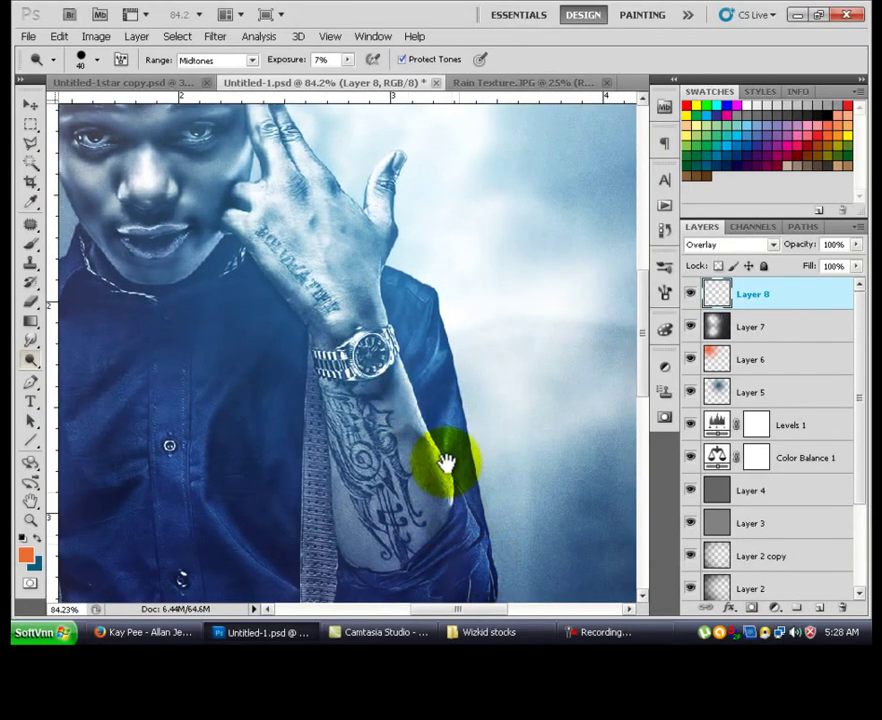
drag(381, 315, 398, 392)
drag(388, 340, 420, 405)
scroll(423, 407, up, 4)
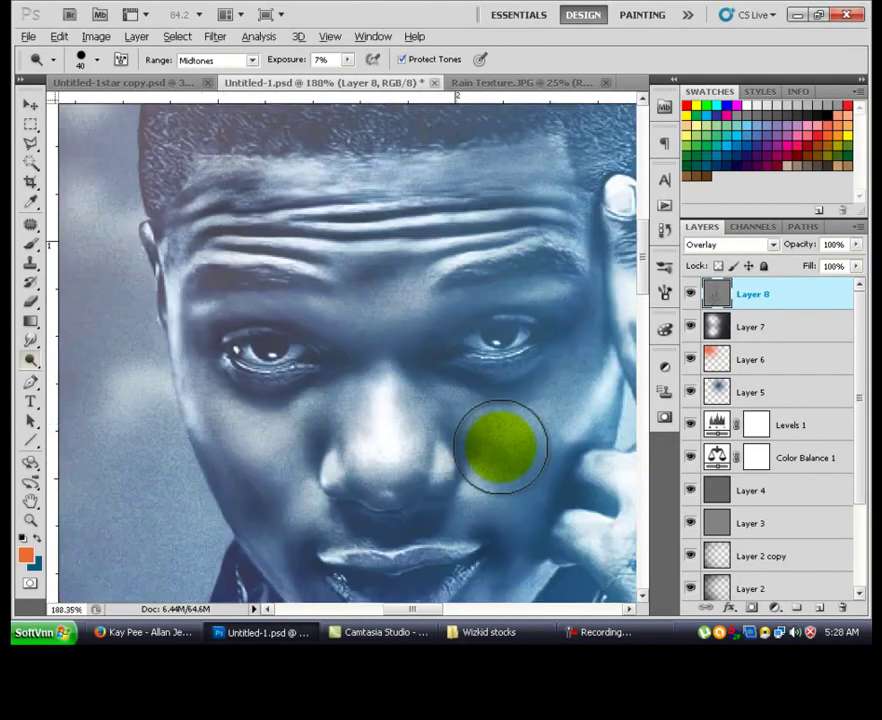
drag(555, 402, 356, 419)
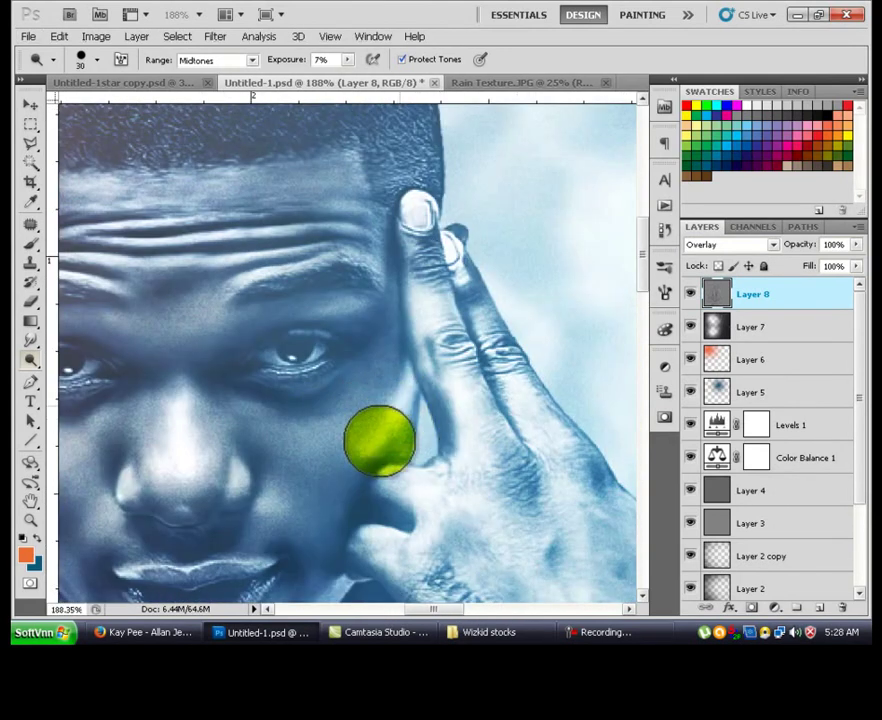
drag(342, 473, 415, 447)
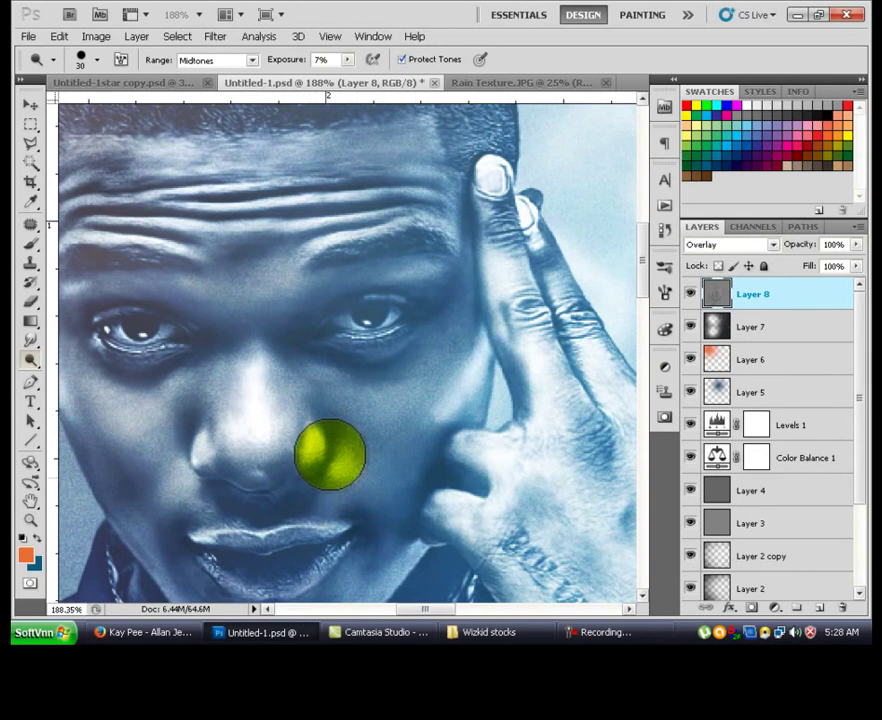
drag(332, 480, 364, 455)
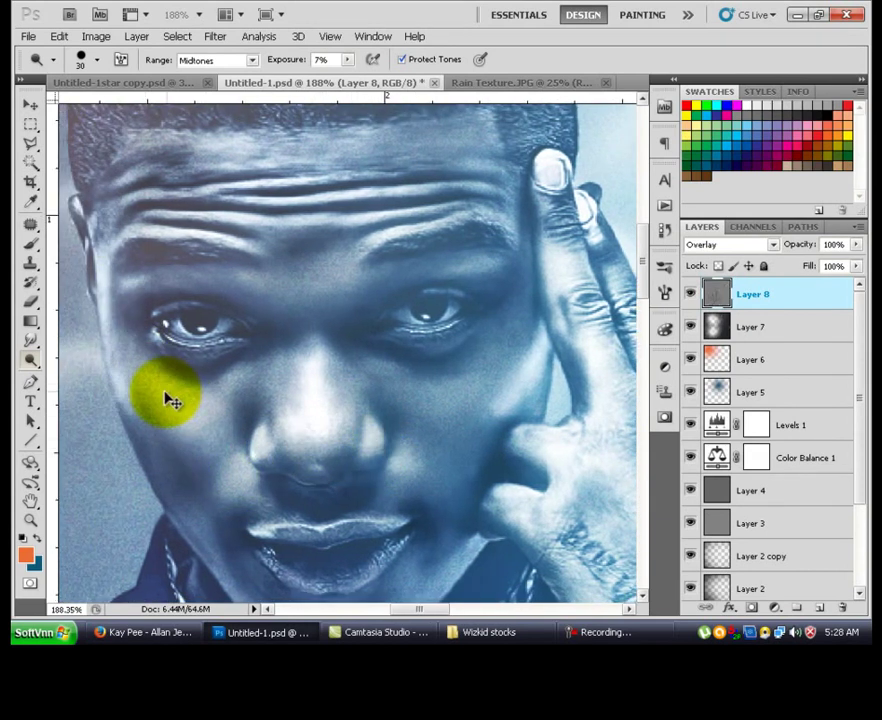
Step: Dodge the bridge and tip of the nose with the 30 px brush and review the whole artwork
click(310, 420)
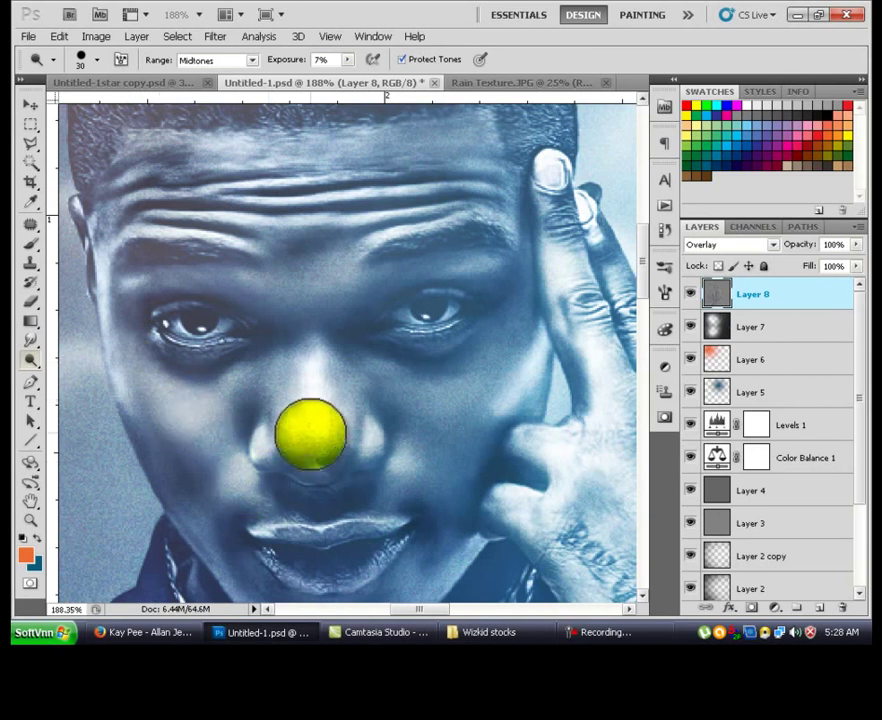
drag(321, 339, 339, 429)
drag(362, 366, 356, 210)
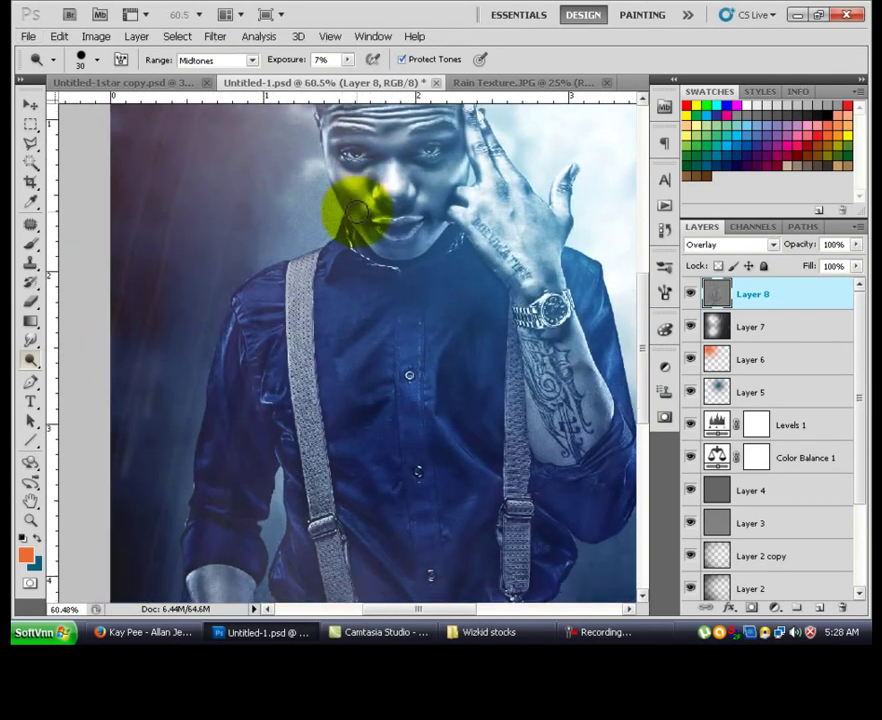
drag(374, 305, 372, 316)
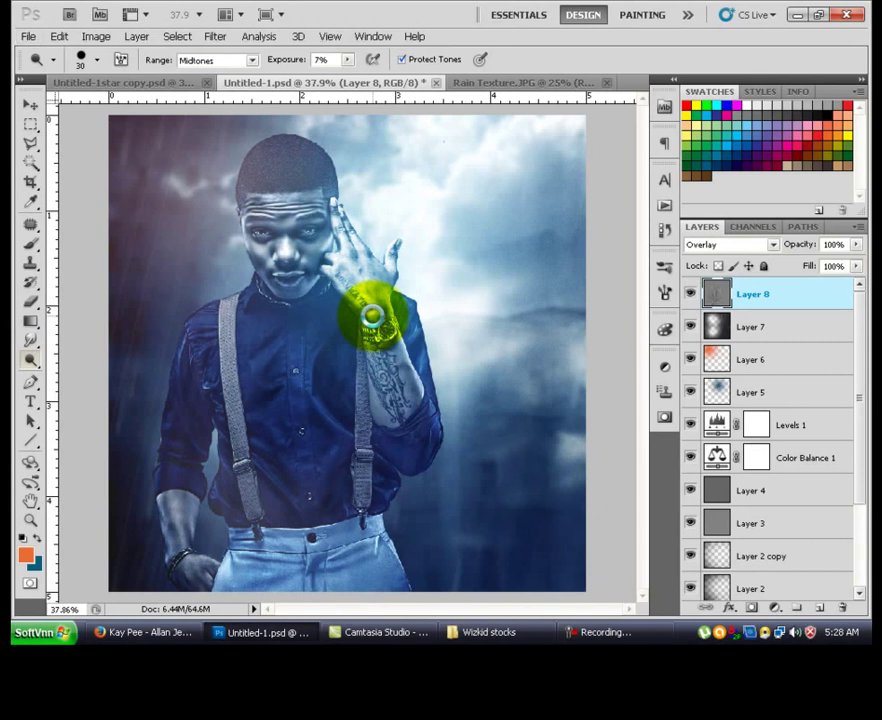
click(786, 358)
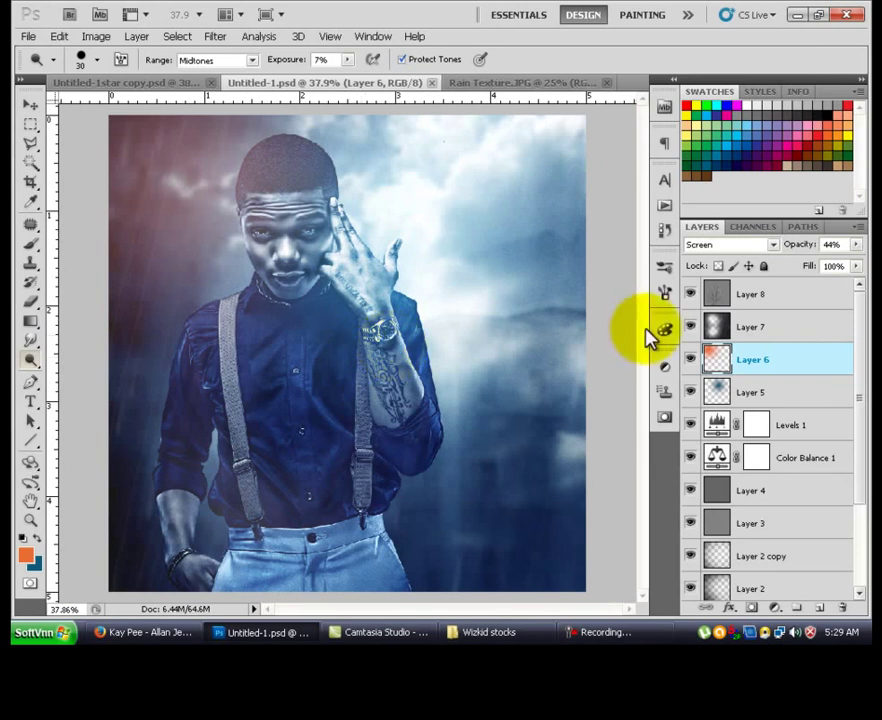
click(799, 297)
click(800, 296)
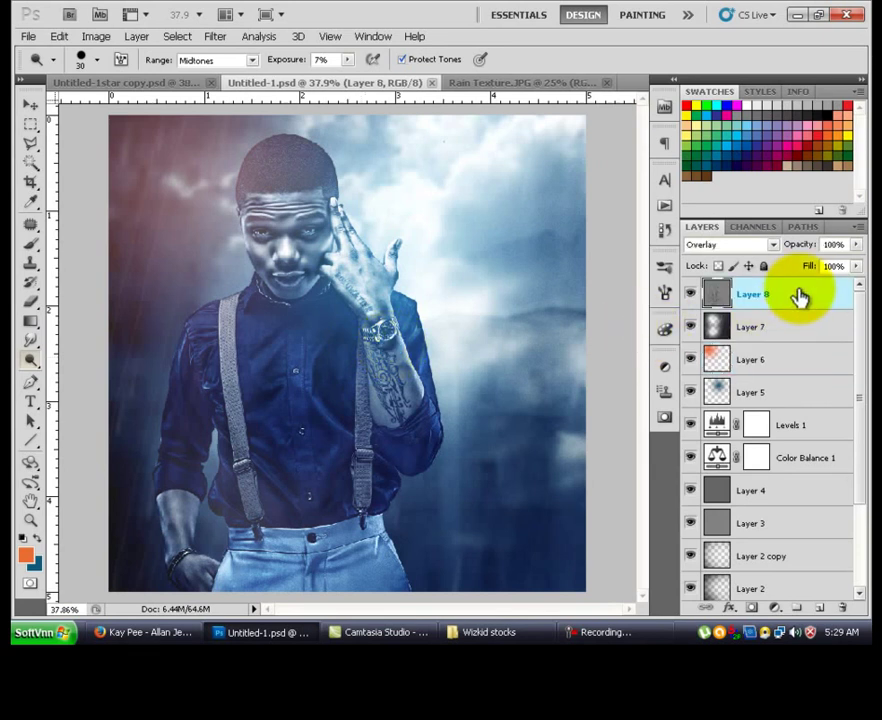
click(767, 334)
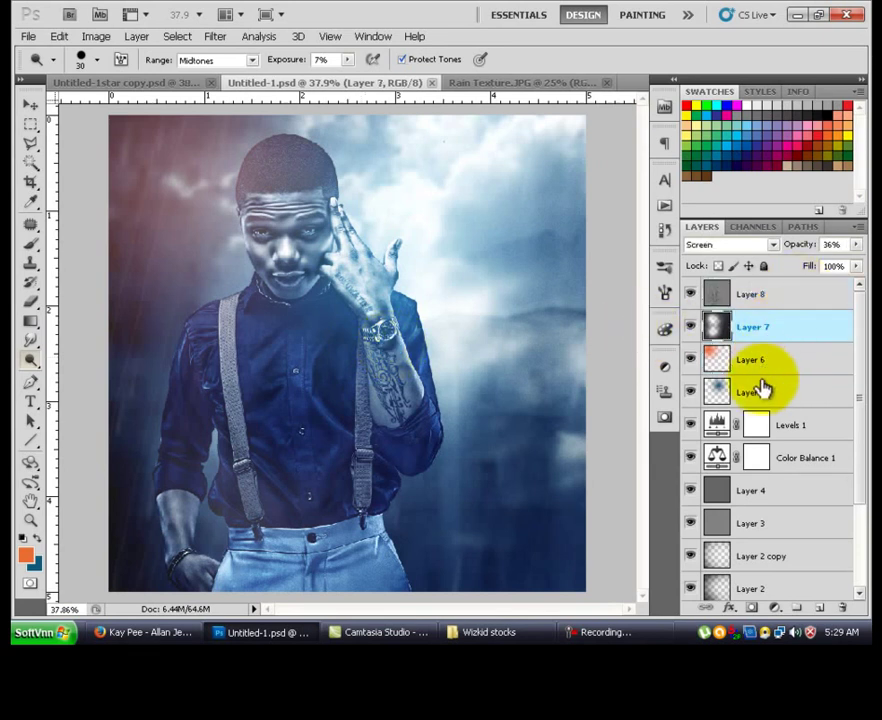
Step: Group the layers from Levels 1 down to Layer 2 into a new layer group and select Levels 1 inside it
click(788, 426)
scroll(773, 508, down, 1)
shift+click(785, 557)
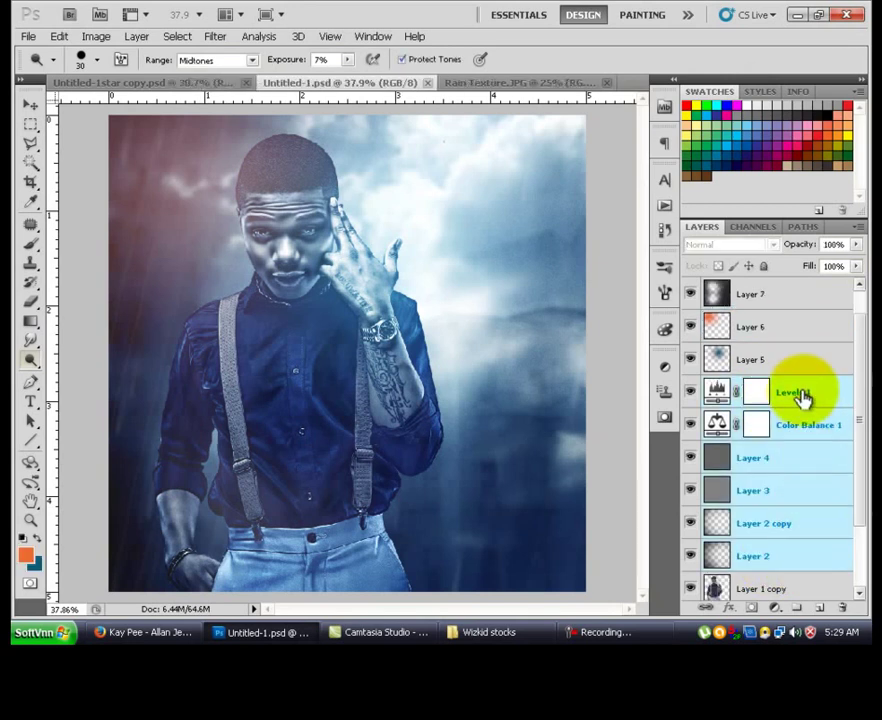
click(803, 395)
click(799, 606)
click(791, 408)
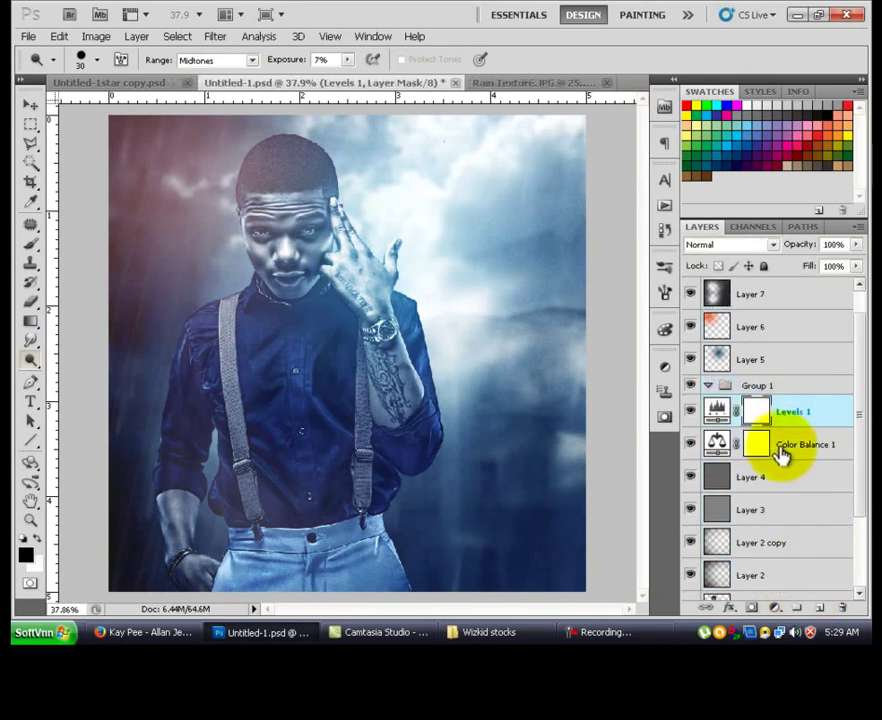
Step: Move the layers from Levels 1 down to Layer 2 into Group 1 and rename the group Adjustment
scroll(782, 440, down, 3)
shift+click(767, 480)
scroll(775, 460, up, 3)
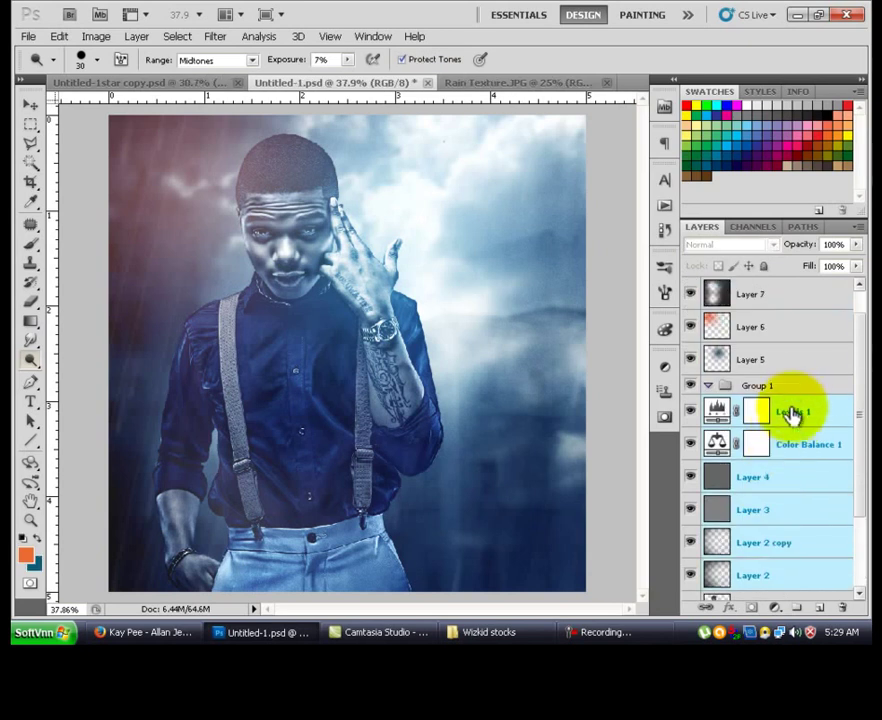
drag(790, 385, 722, 400)
click(709, 386)
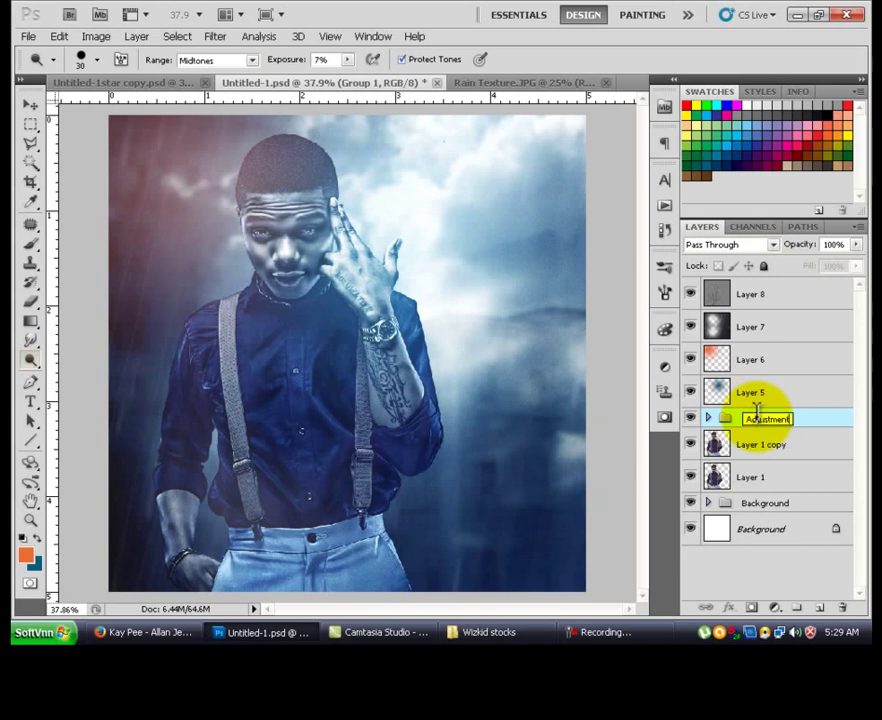
key(Return)
Step: Create a layer group named Passthrough above Layer 7 and move Layers 7, 6 and 5 into it
click(707, 504)
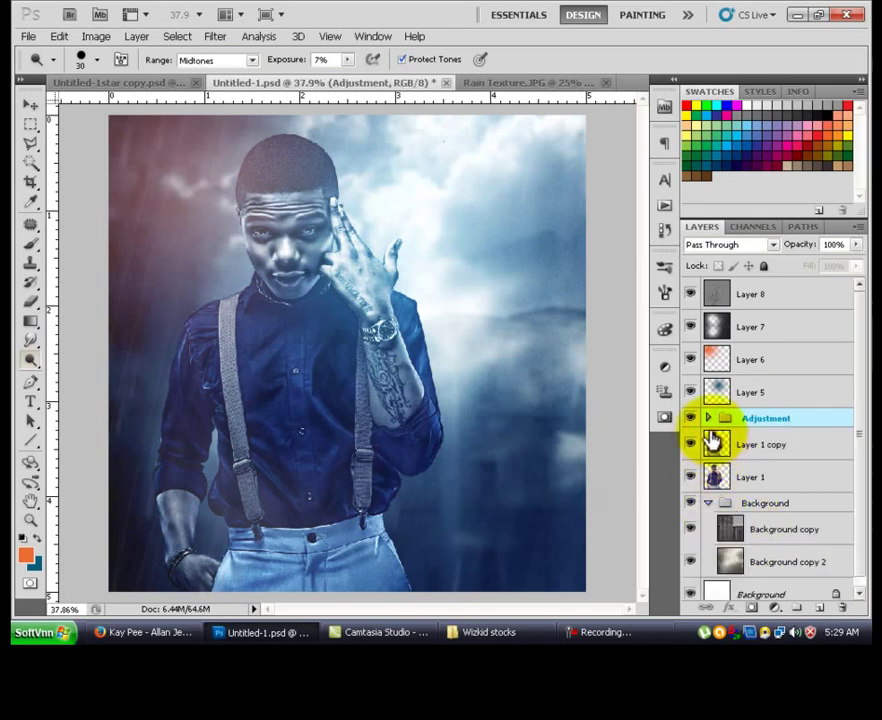
click(708, 418)
click(752, 294)
click(766, 332)
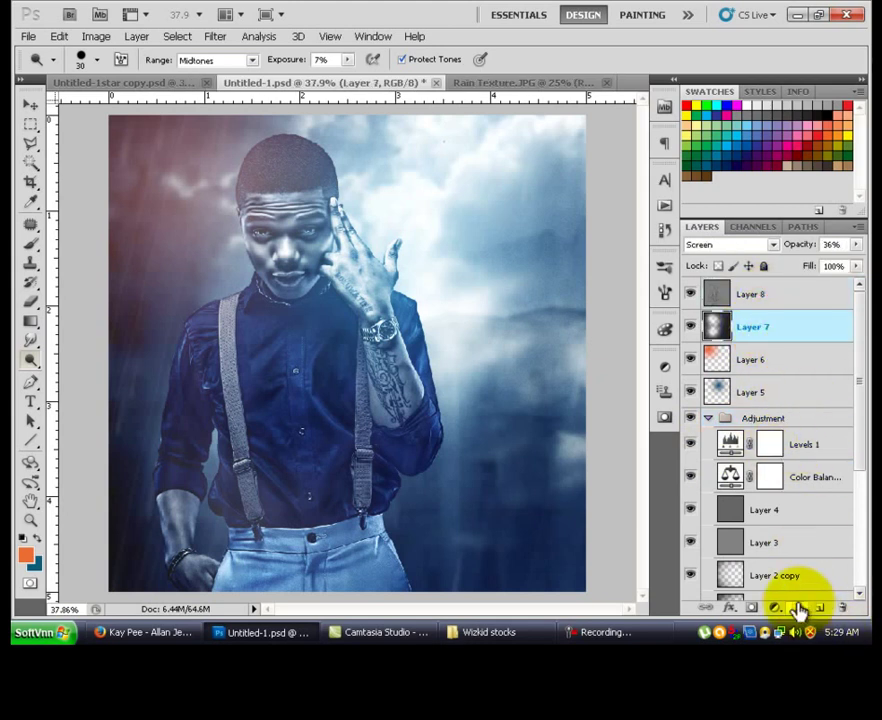
click(798, 608)
click(776, 354)
shift+click(776, 411)
drag(776, 370, 762, 321)
double_click(757, 321)
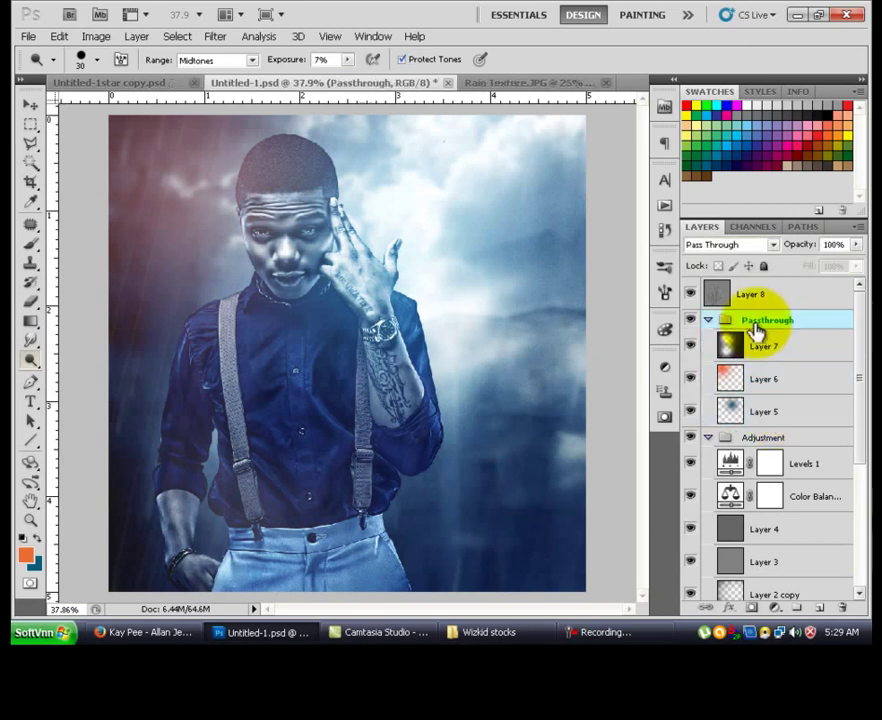
click(708, 320)
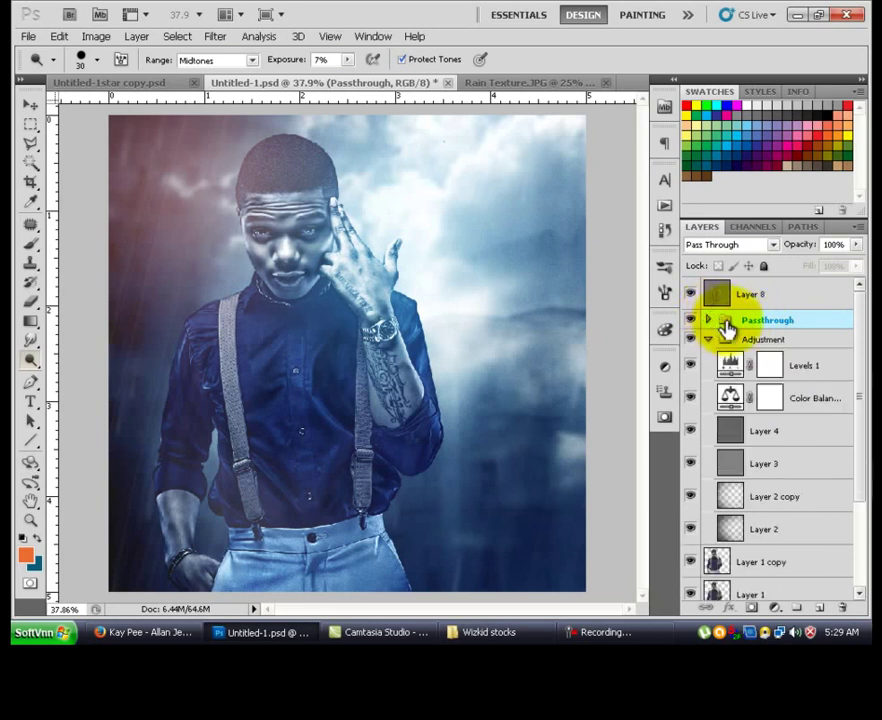
Step: Add a new empty layer above Layer 8
click(767, 296)
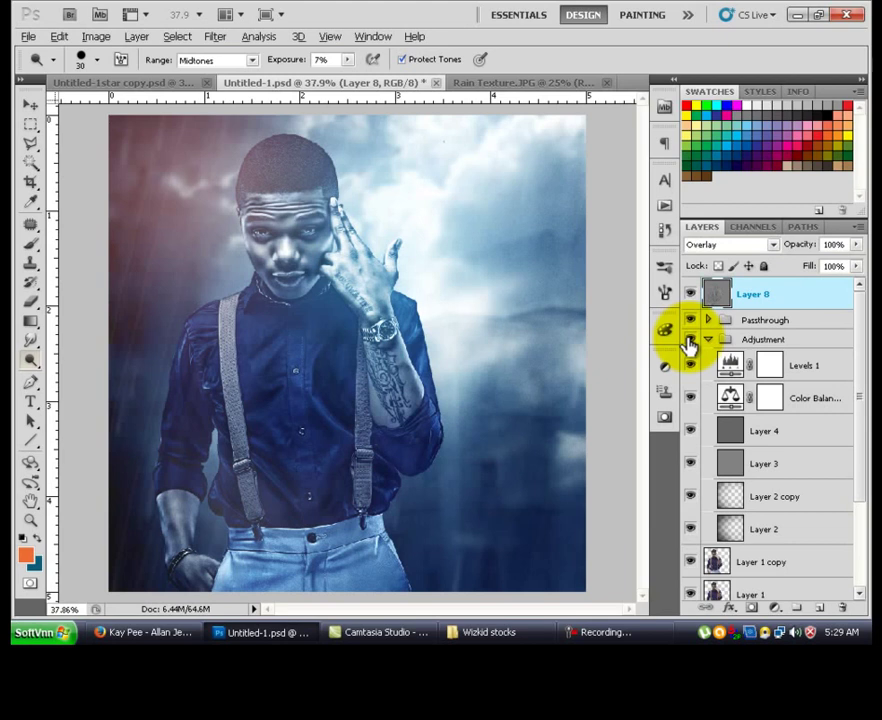
key(ctrl+shift+alt+n)
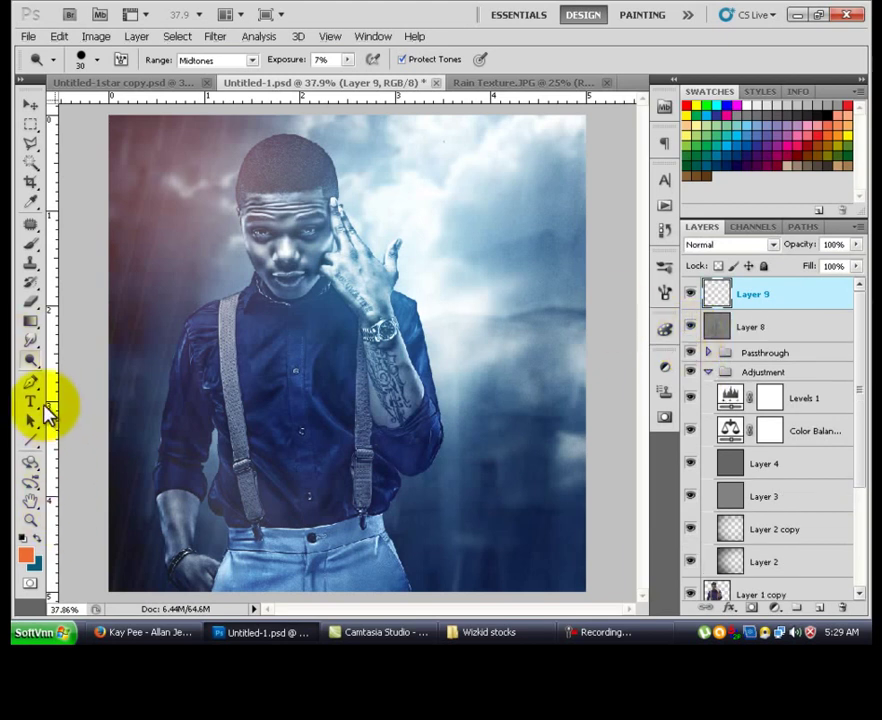
key(m)
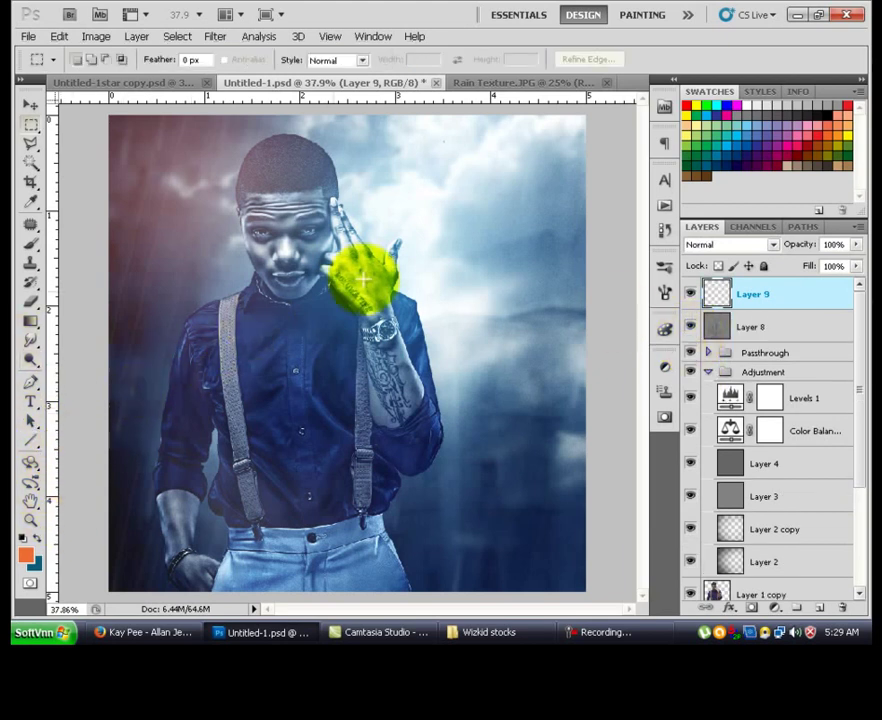
click(29, 560)
click(315, 315)
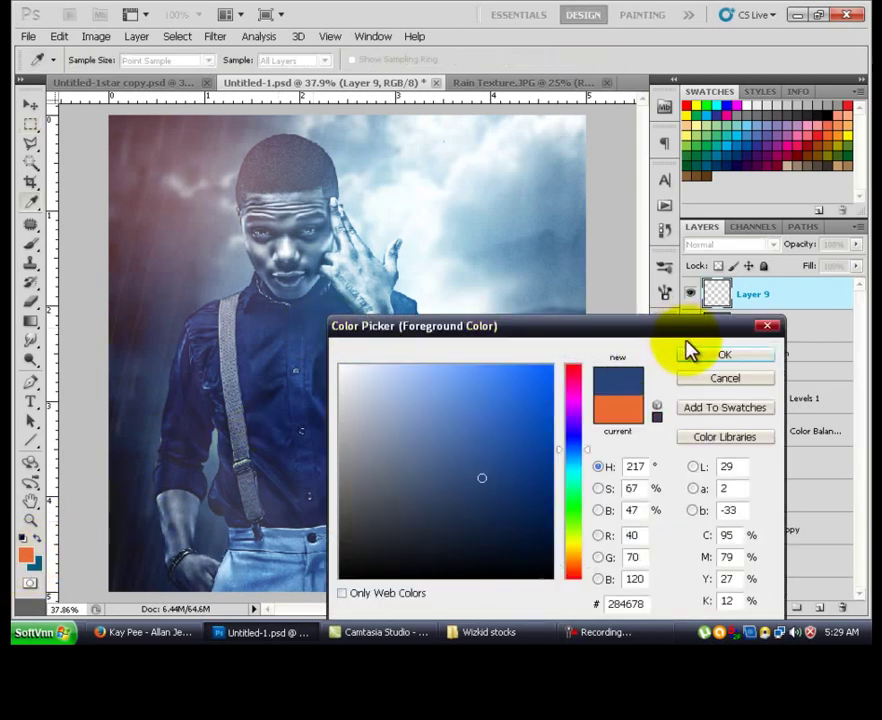
click(722, 378)
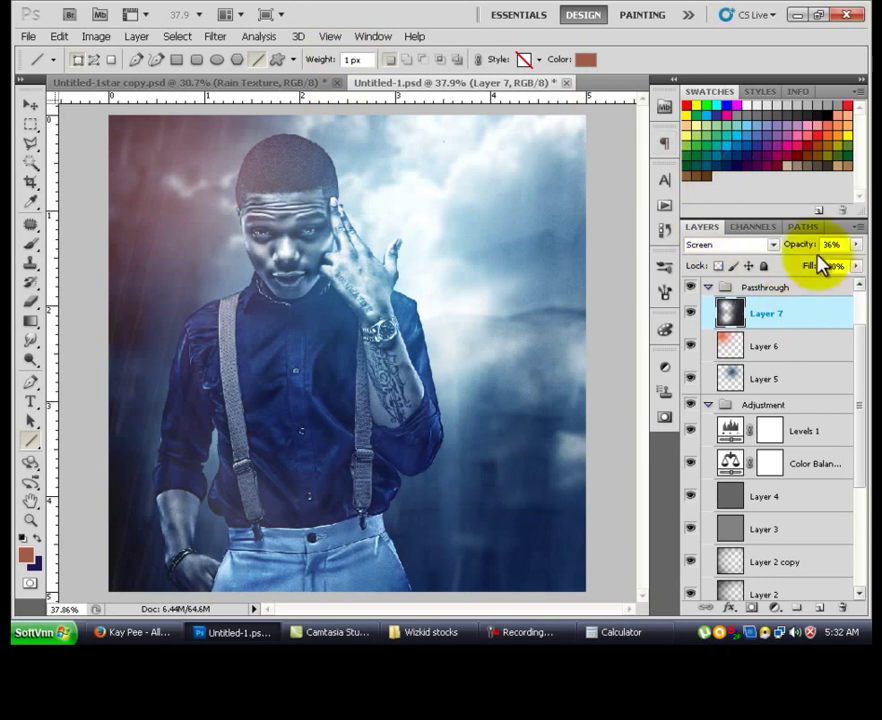
Step: Set the opacity of Layer 7 in the Passthrough group to 35%
drag(785, 245, 782, 245)
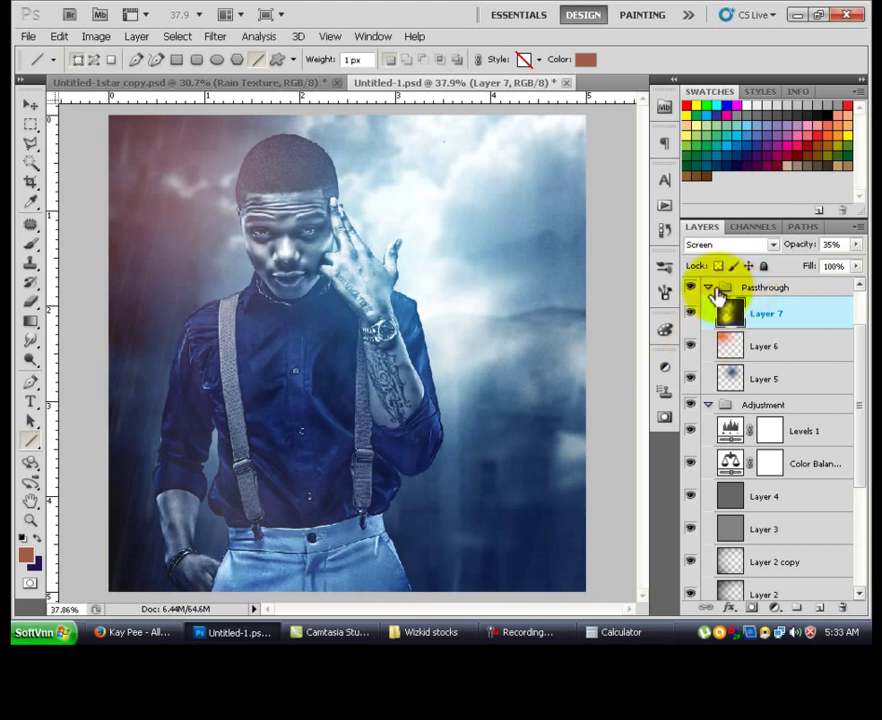
scroll(761, 303, up, 2)
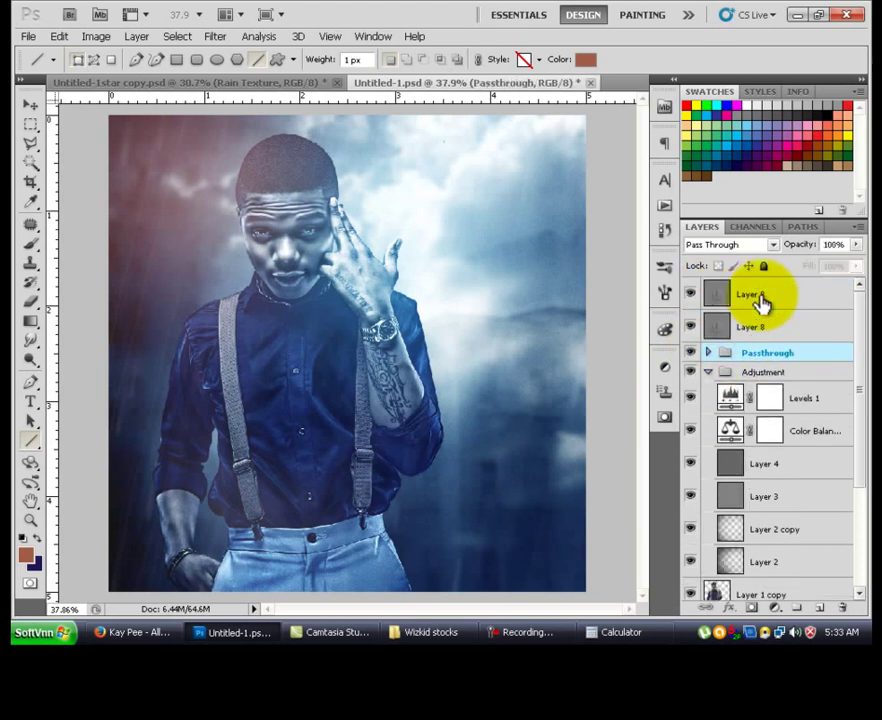
Step: On Layer 9, draw a dark purple #201653 rectangle shape in the sky to the right of the man's head
click(750, 298)
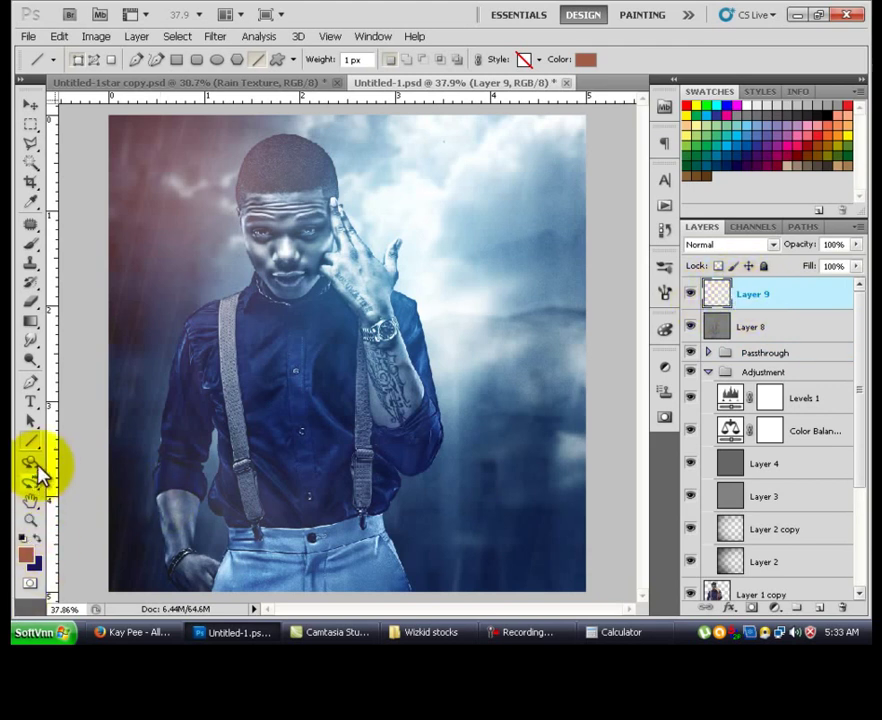
right_click(31, 441)
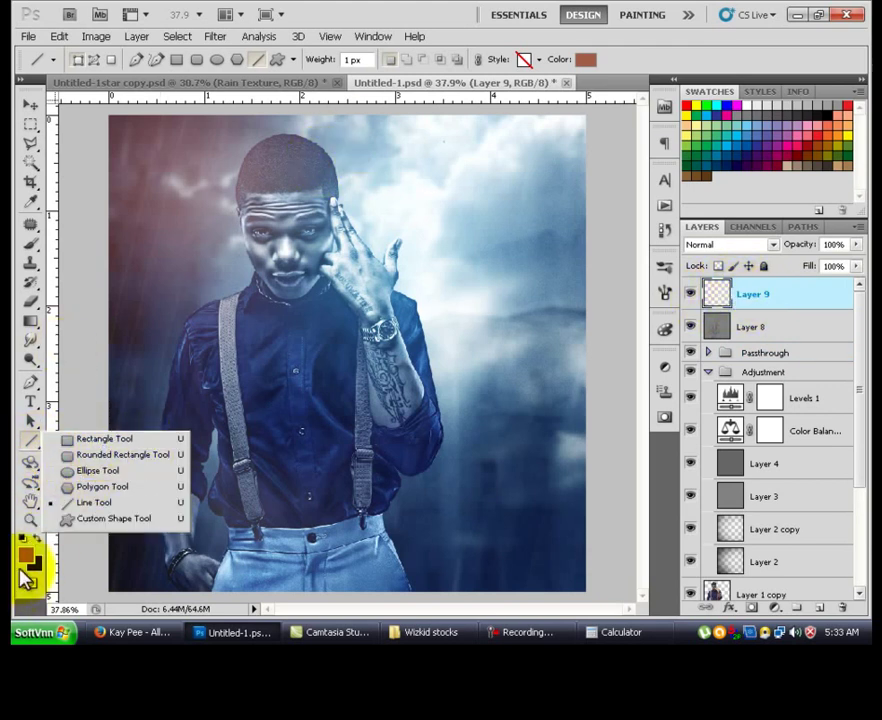
click(70, 442)
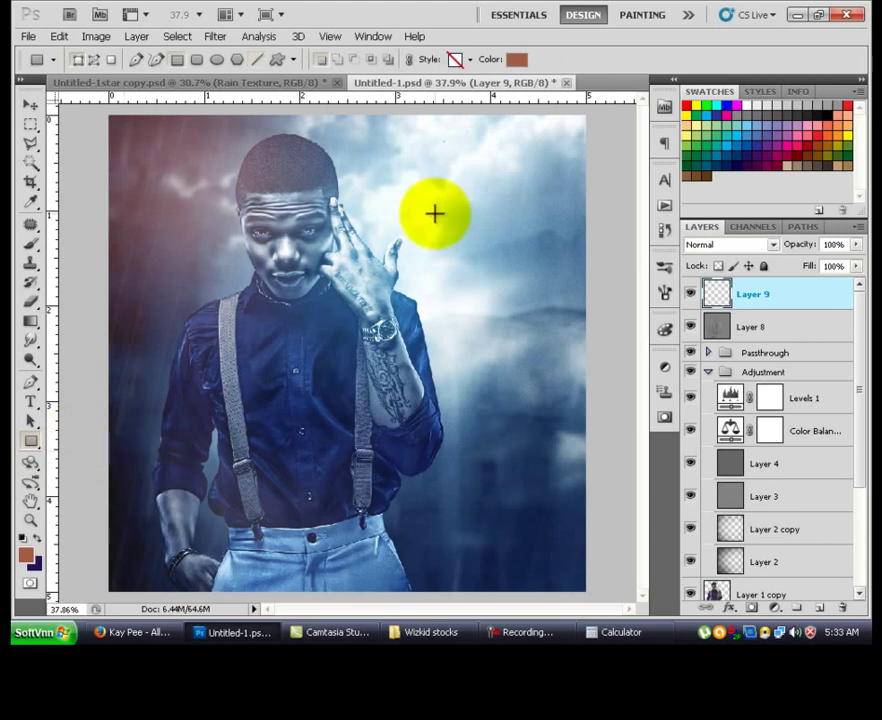
click(37, 546)
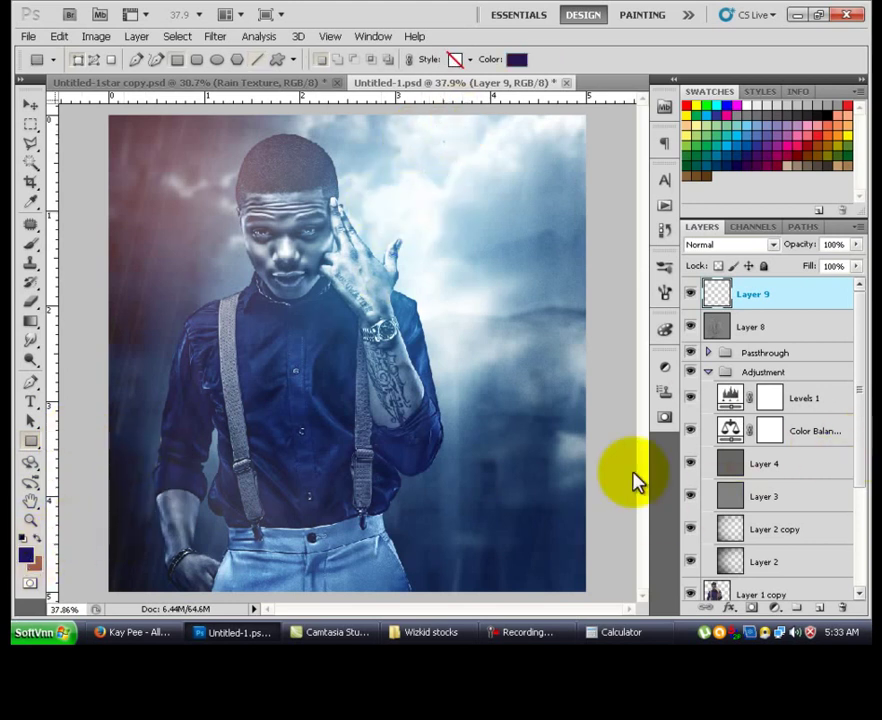
click(516, 59)
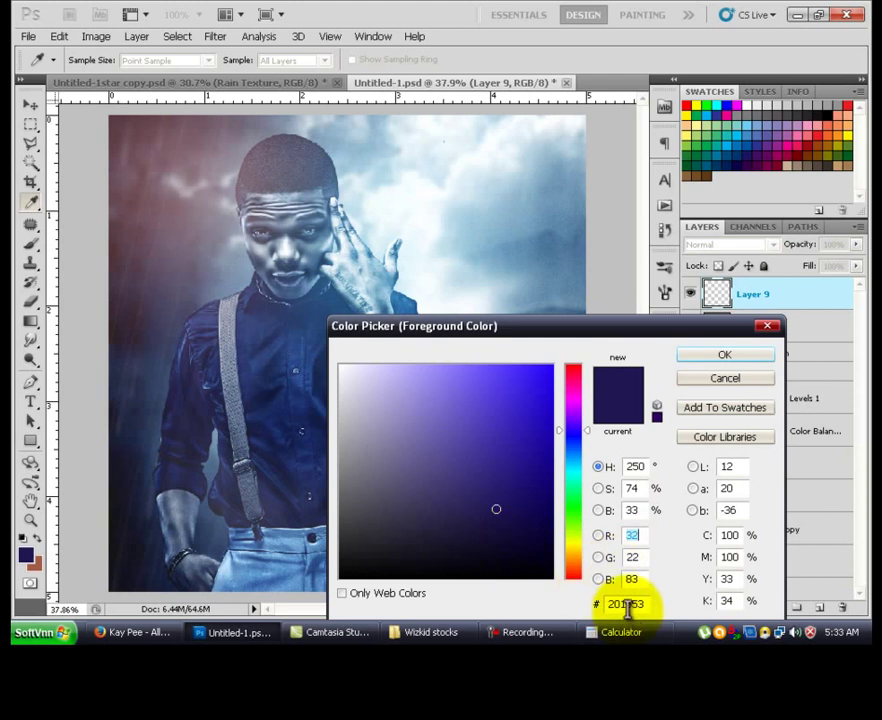
click(720, 356)
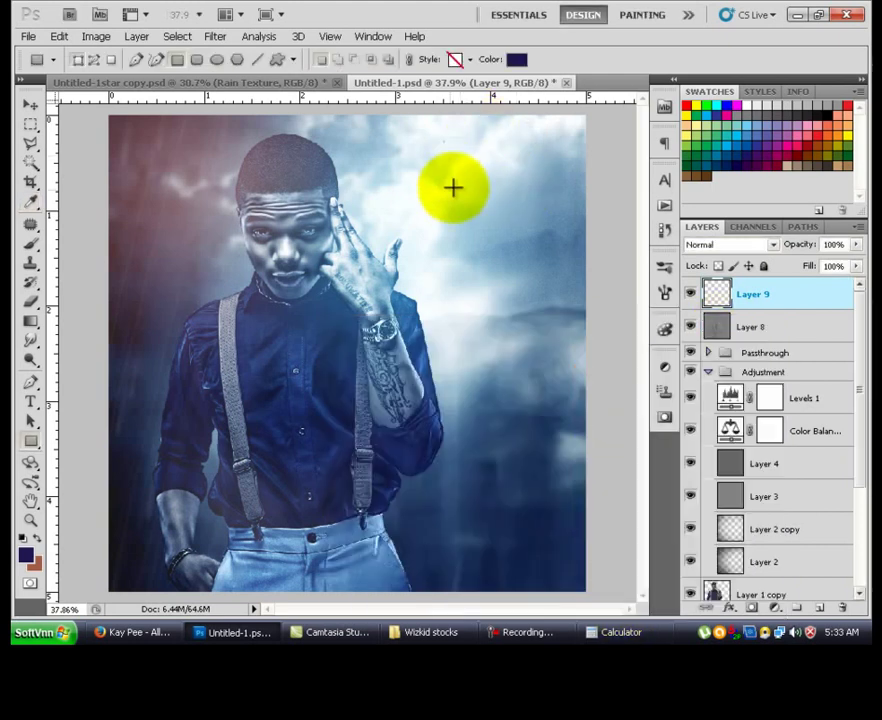
drag(436, 130, 553, 180)
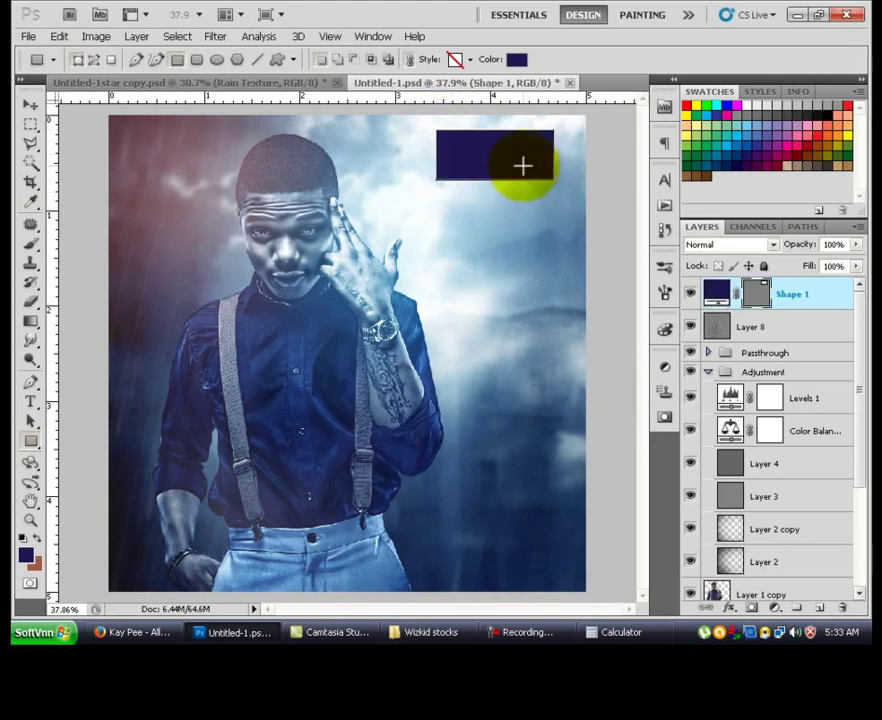
Step: Free-transform the purple rectangle to make it slightly wider and flatter, and move it down and left in the sky
key(ctrl+t)
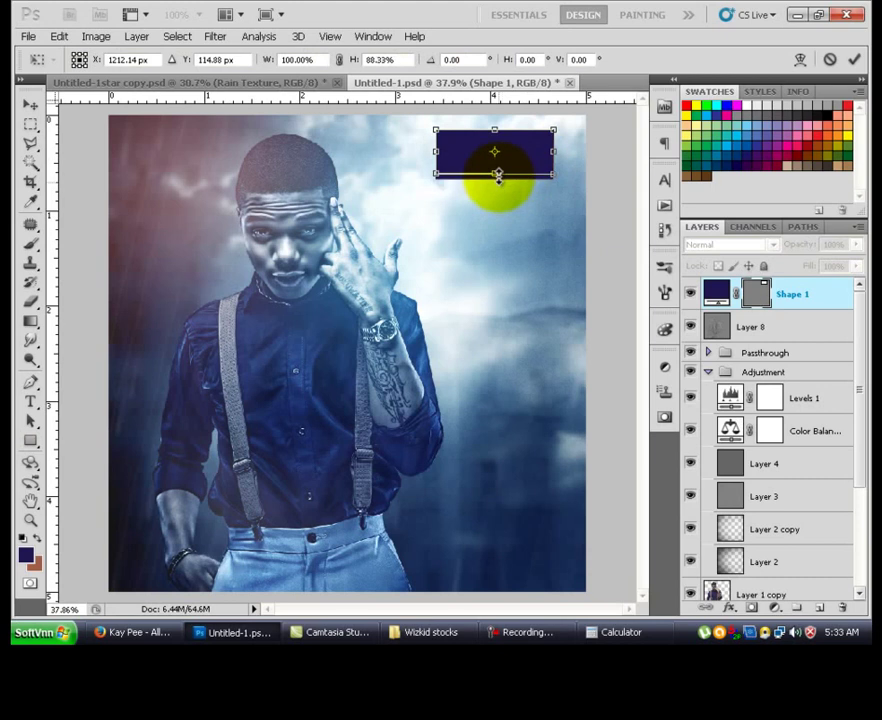
drag(436, 150, 458, 198)
key(Return)
key(v)
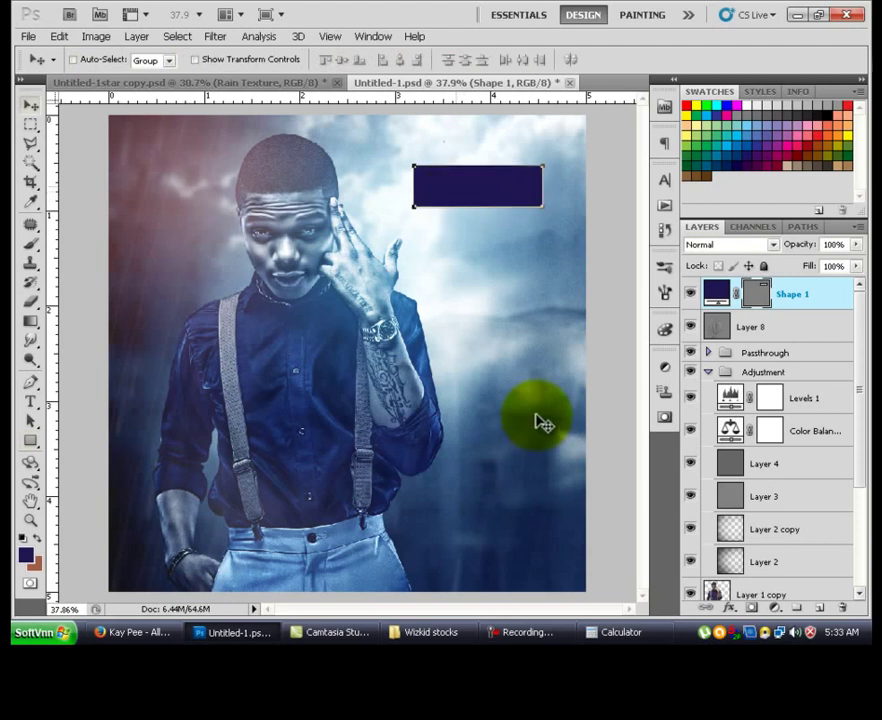
ctrl+click(536, 420)
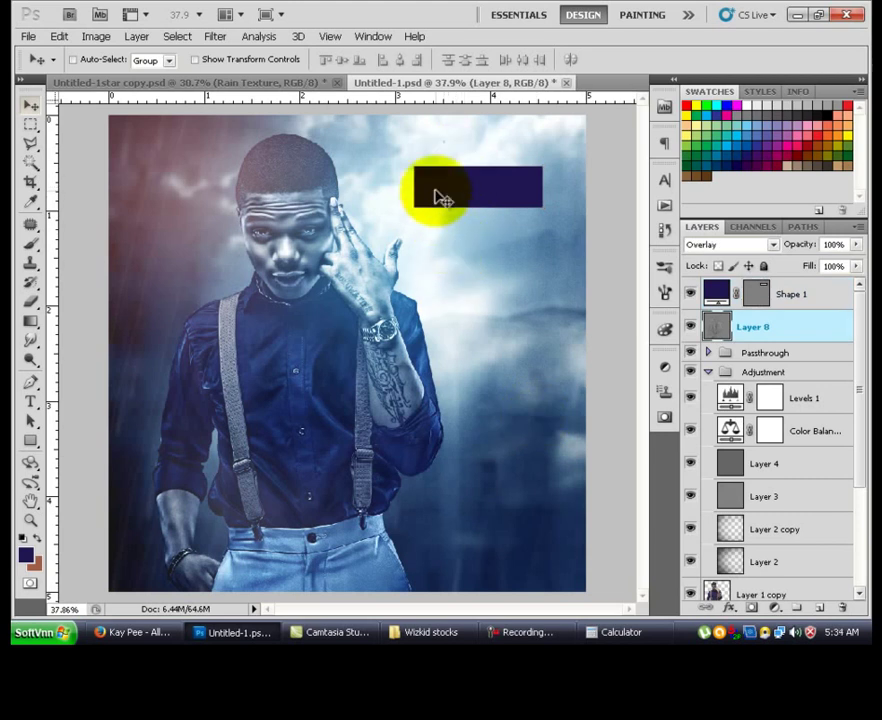
key(ctrl+t)
key(Escape)
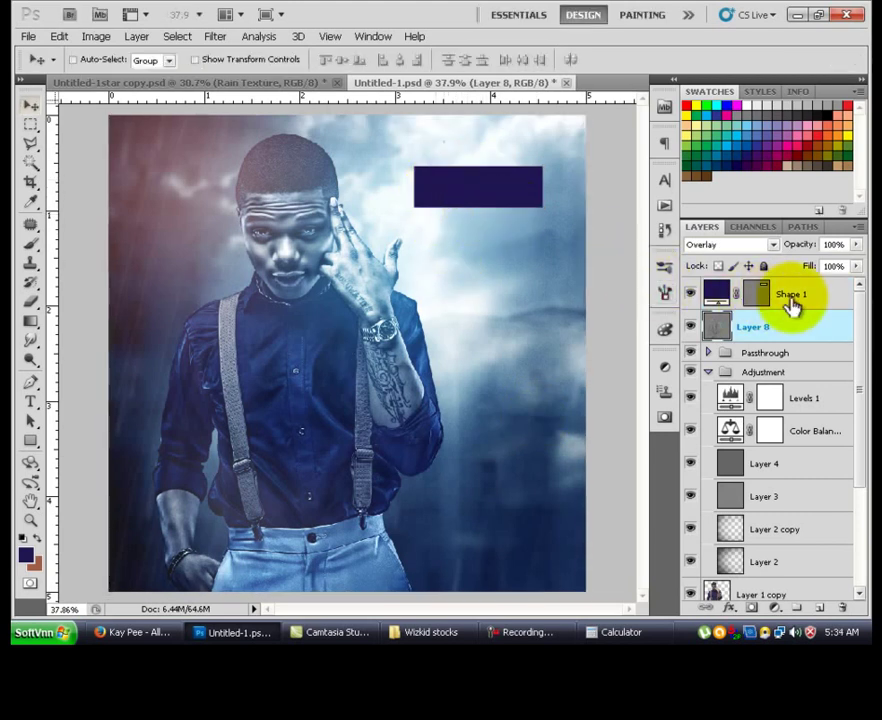
Step: Reduce the height of the purple Shape 1 rectangle and move it closer to the canvas's upper edge
click(773, 302)
key(ctrl+t)
drag(479, 204, 490, 166)
key(Return)
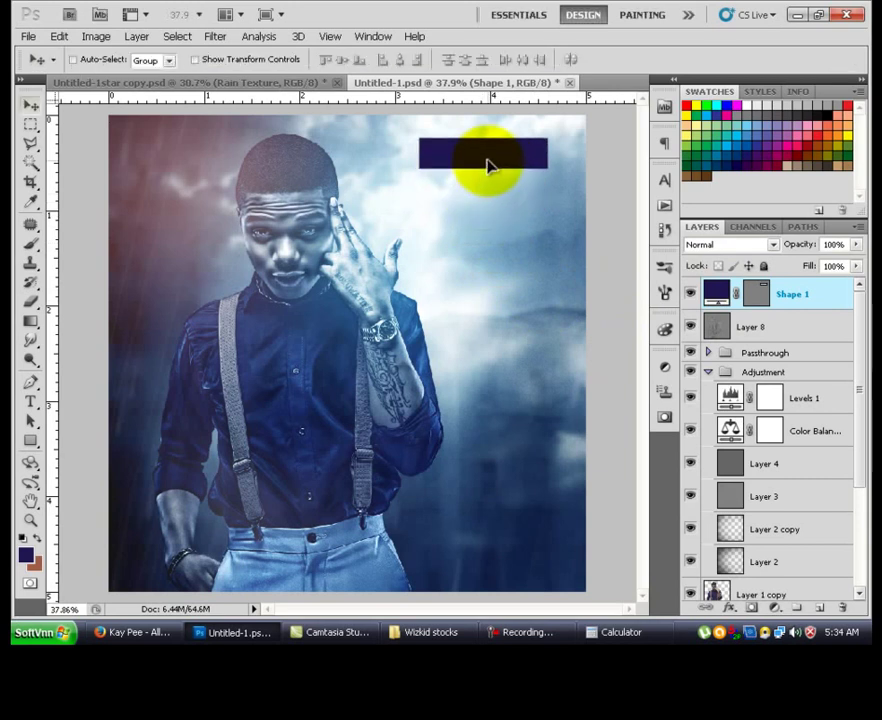
Step: Set the foreground colour to black #000000 and draw a taller black rectangle directly below the purple one
click(28, 553)
click(341, 577)
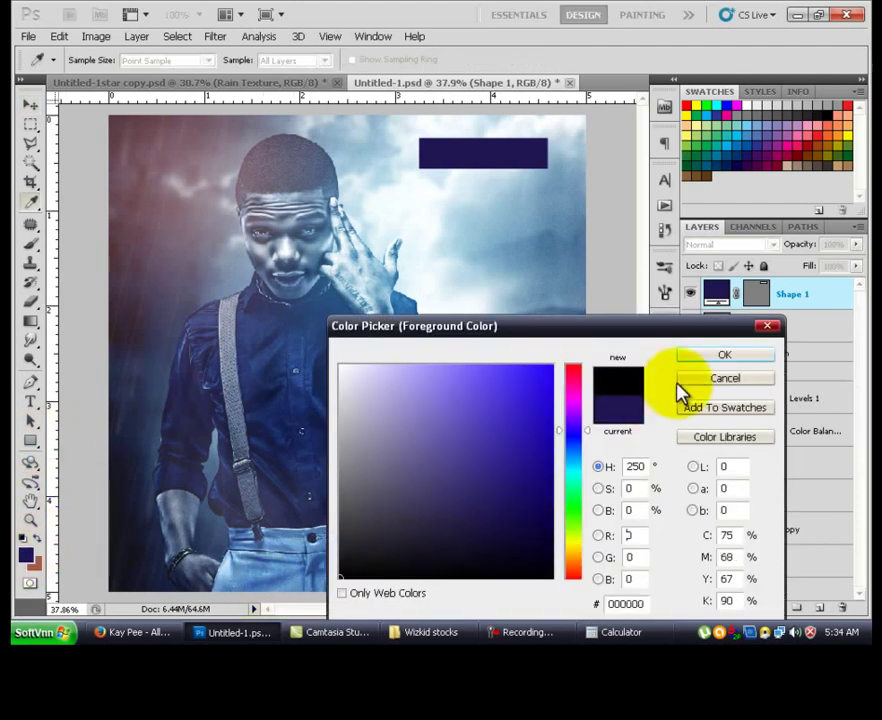
click(712, 357)
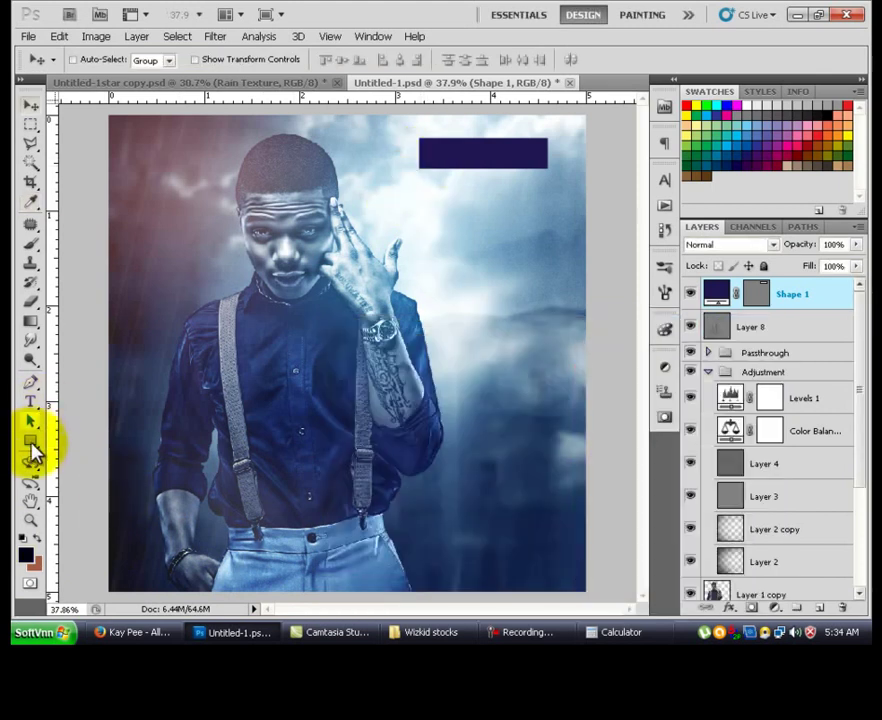
click(30, 441)
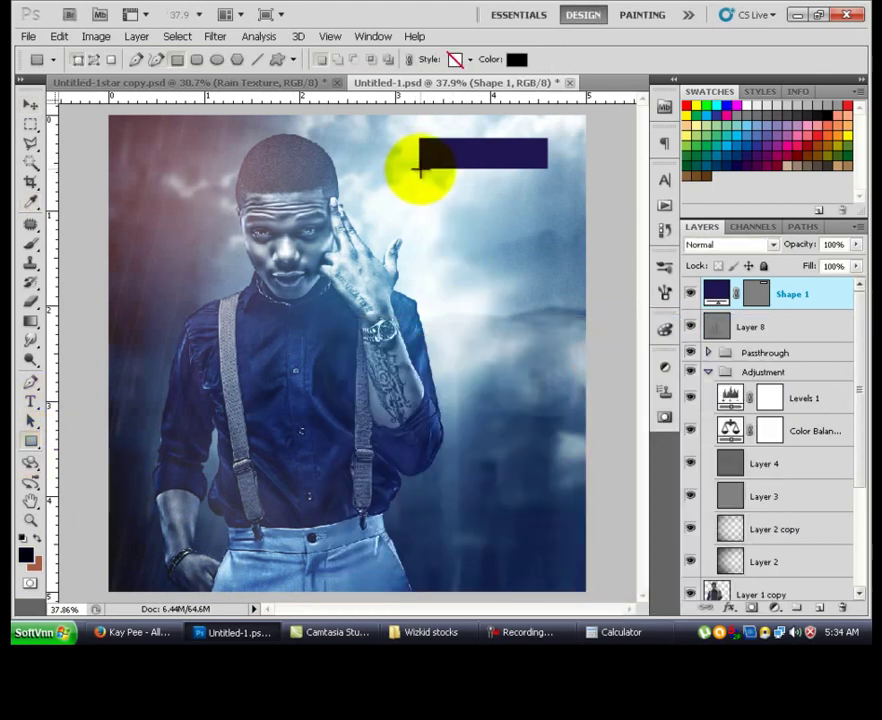
drag(420, 170, 545, 203)
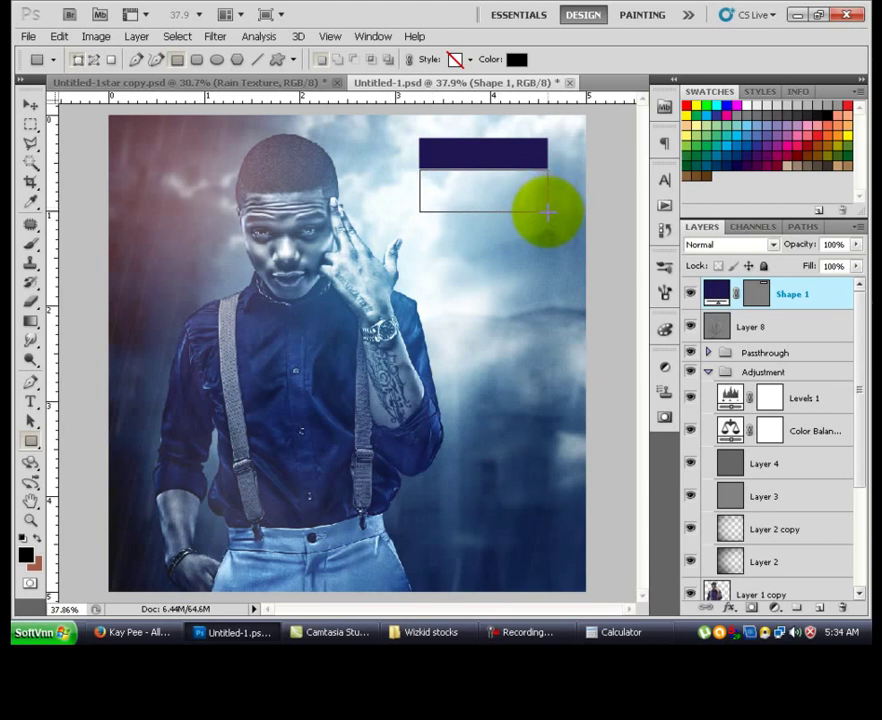
drag(550, 219, 549, 219)
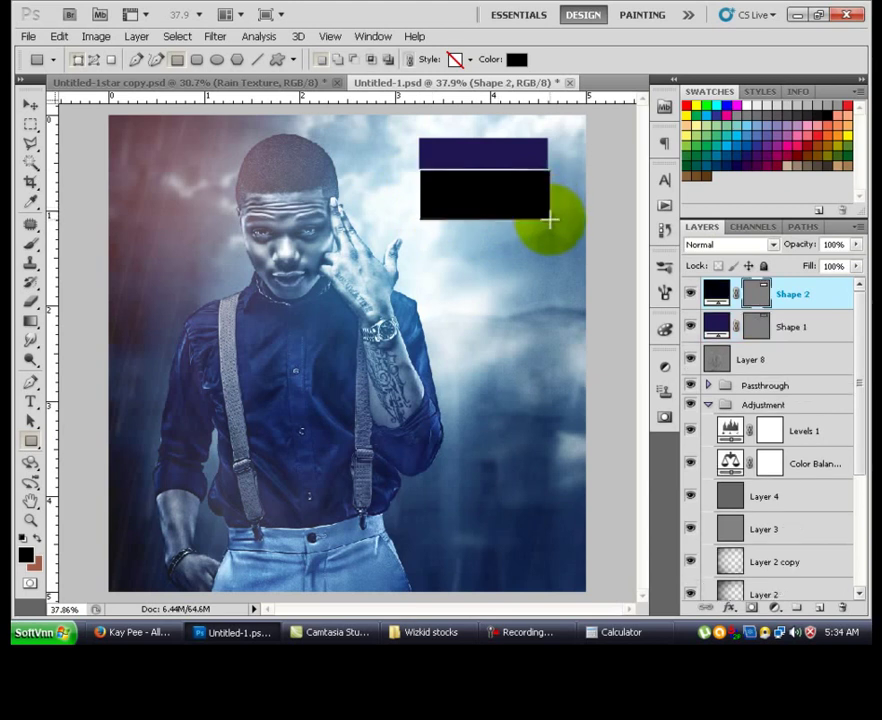
Step: Nudge the black rectangle up and left so it meets the purple rectangle and their left edges line up
key(v)
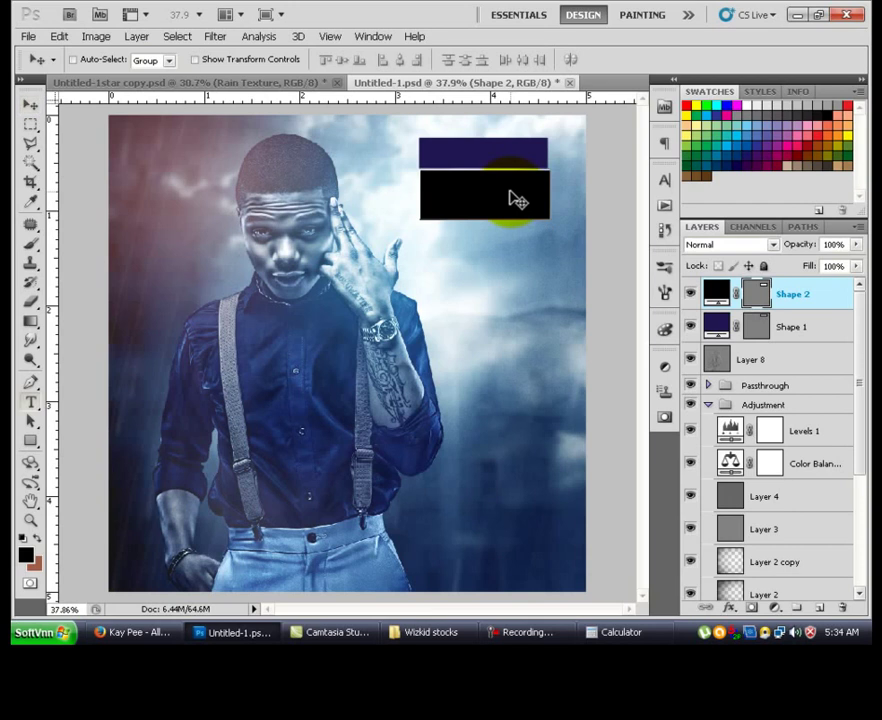
key(t)
key(ctrl+t)
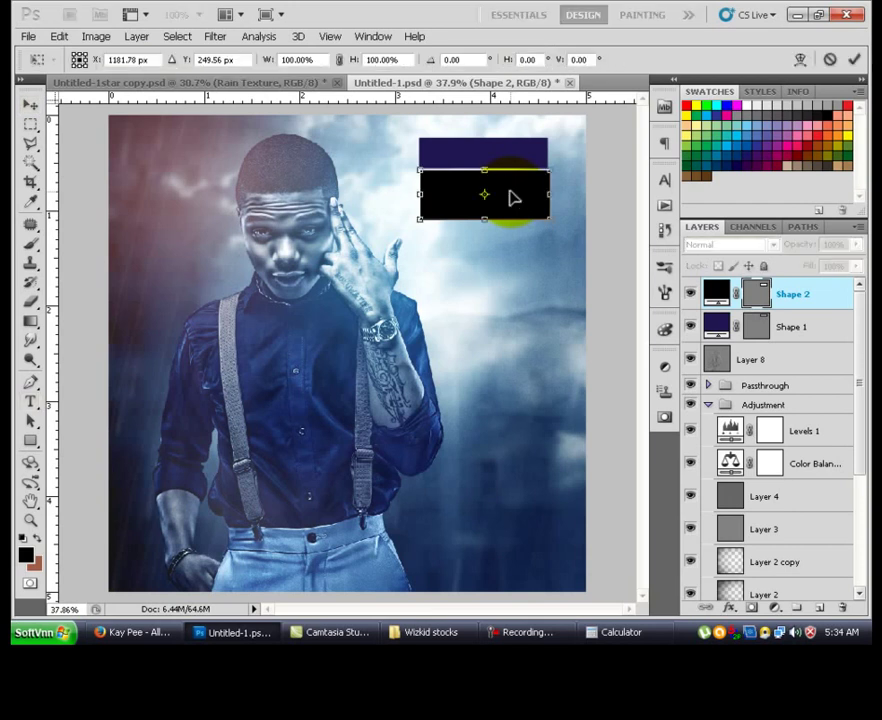
key(Return)
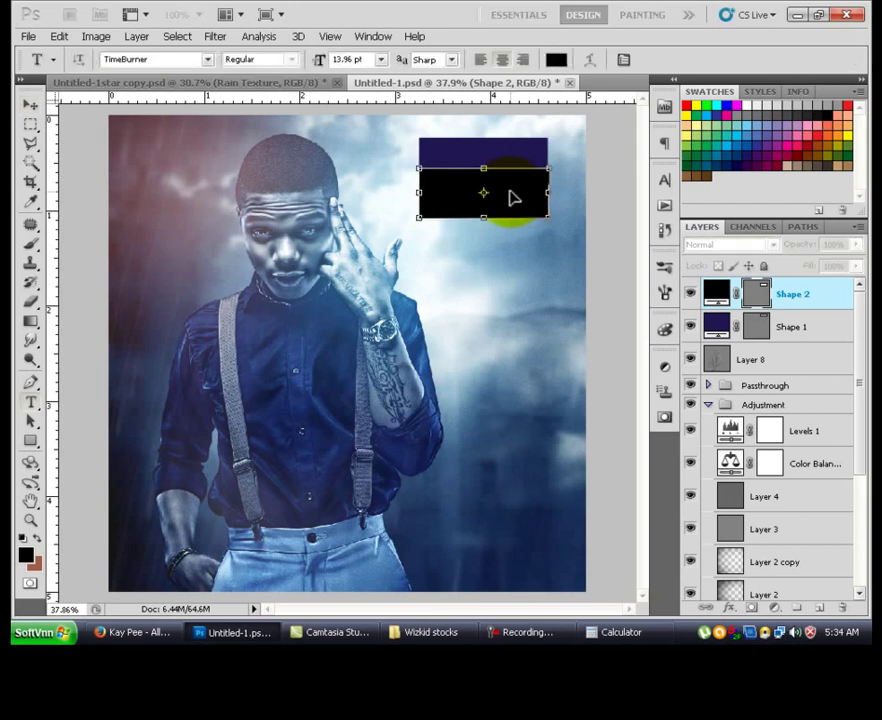
Step: Bring the purple Shape 1 layer above Shape 2 and widen its rectangle to match the black rectangle's right edge
scroll(462, 202, up, 2)
drag(476, 130, 332, 276)
scroll(461, 262, up, 3)
scroll(332, 277, up, 1)
drag(813, 338, 815, 295)
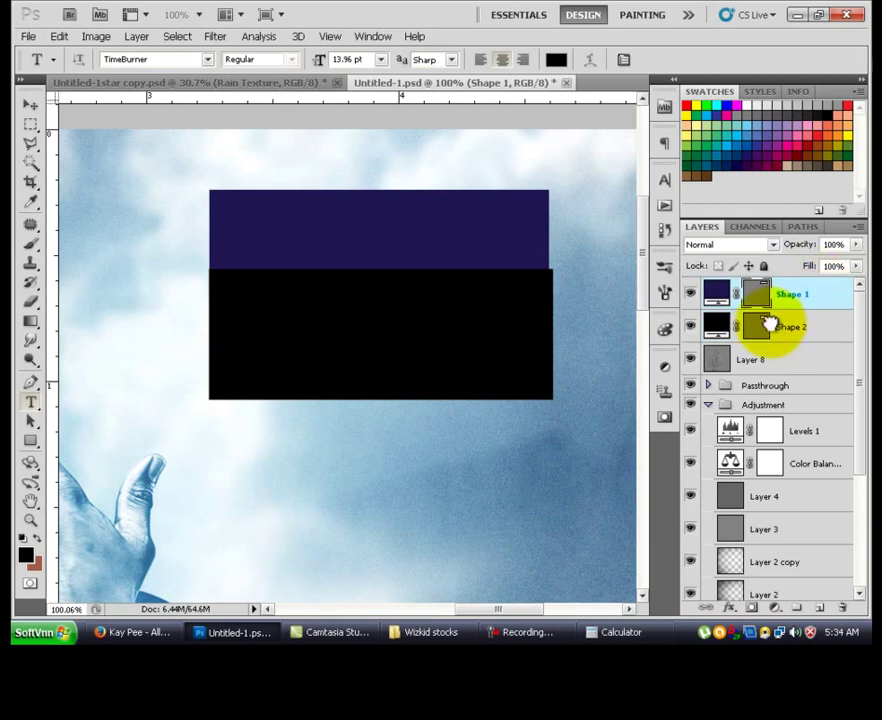
key(ctrl+t)
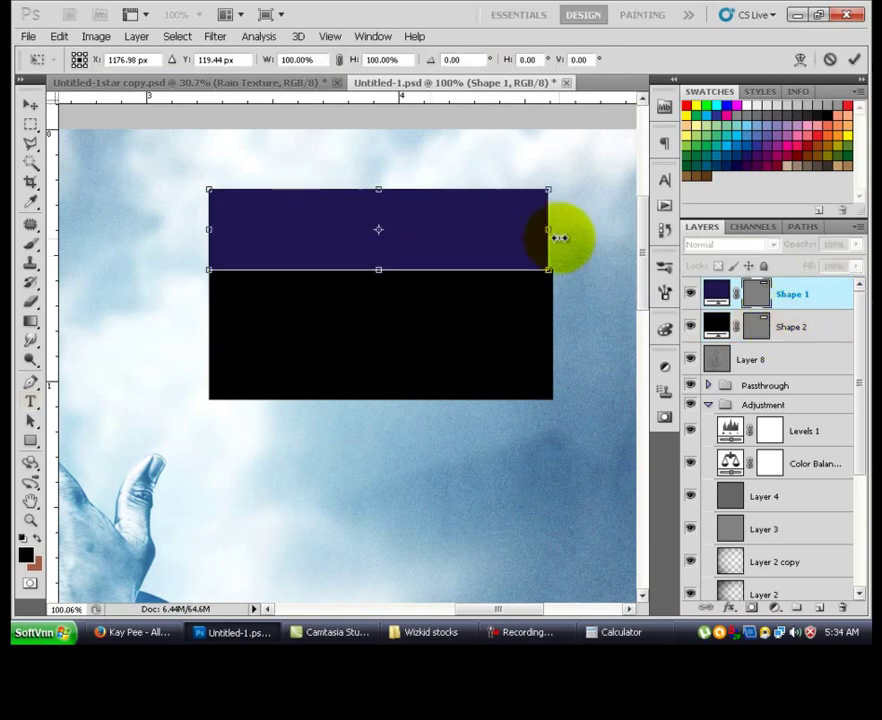
key(Return)
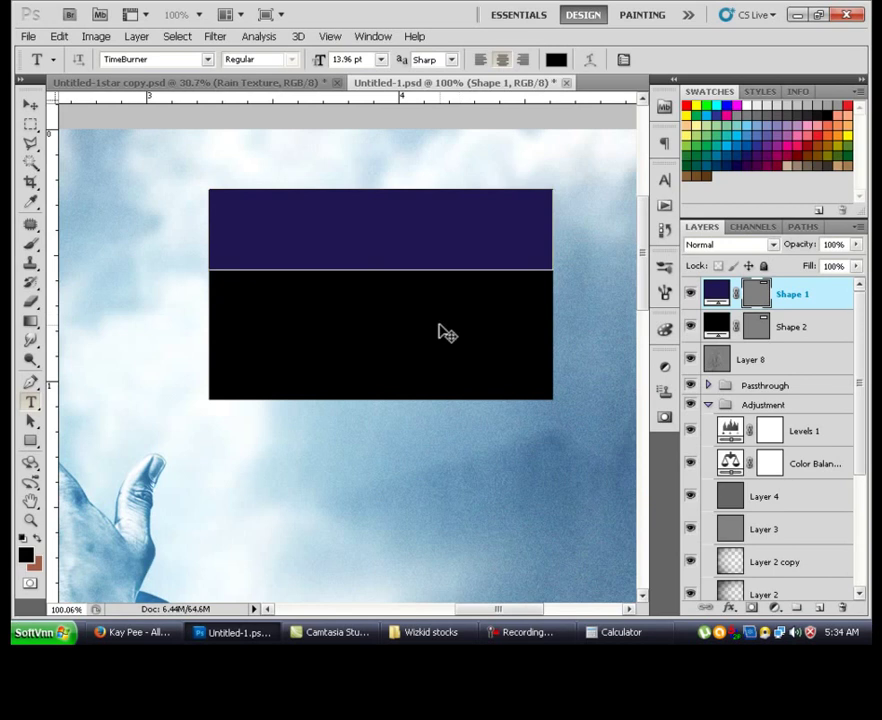
Step: Select both the Shape 1 and Shape 2 layers and move the purple and black rectangles together slightly left and down
scroll(604, 342, up, 5)
scroll(362, 368, down, 1)
scroll(362, 368, down, 3)
scroll(361, 369, down, 1)
scroll(361, 369, up, 1)
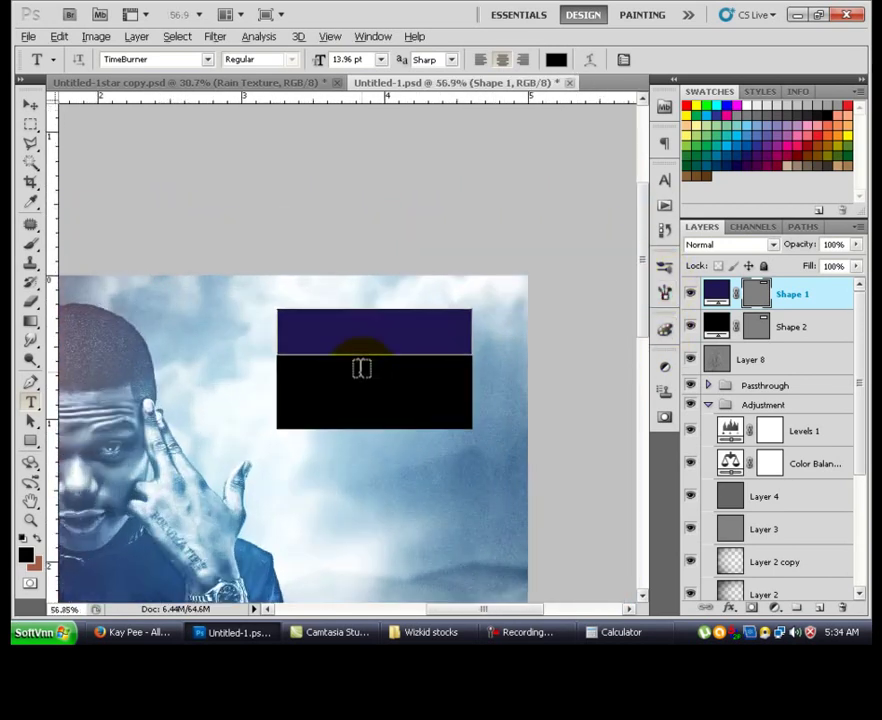
shift+click(800, 332)
mouse_move(394, 394)
mouse_down()
mouse_move(371, 390)
mouse_move(383, 394)
mouse_up()
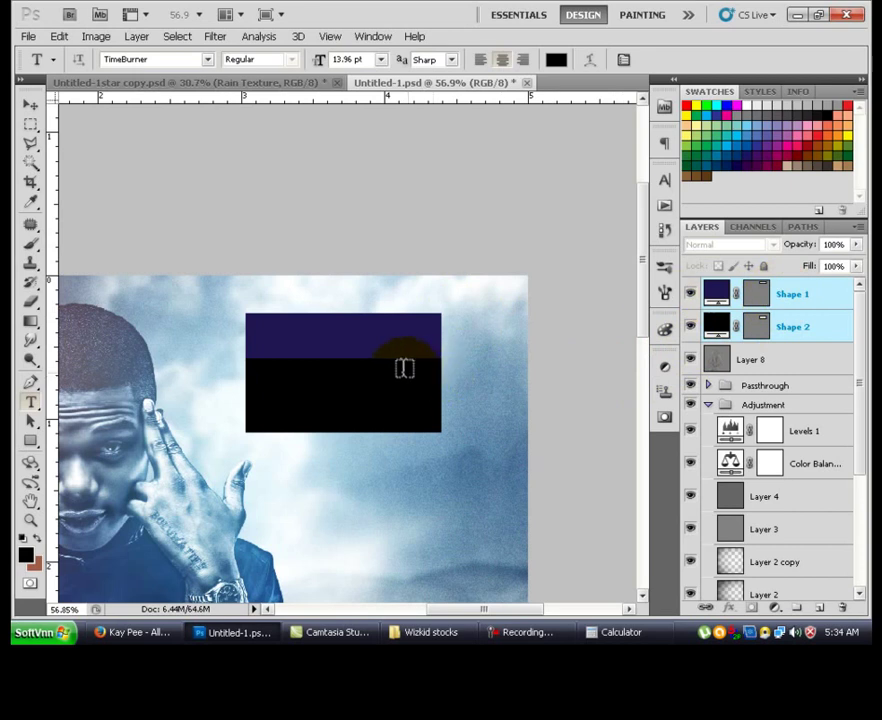
Step: On a new layer, add the text "ON" in ChunkFive Ex over the purple rectangle and colour it brown #a25d47
key(ctrl+shift+alt+n)
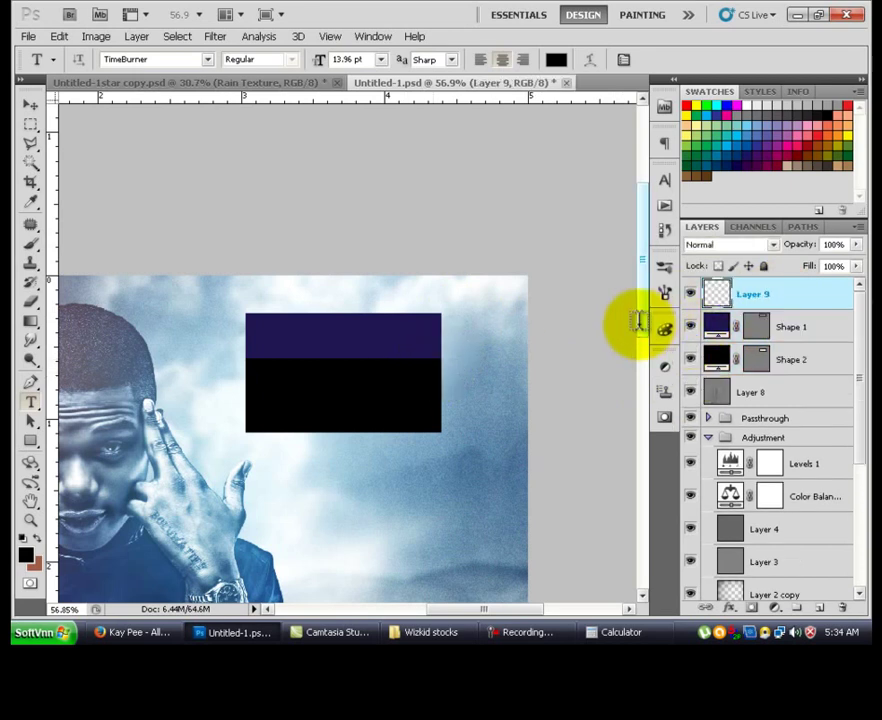
click(174, 59)
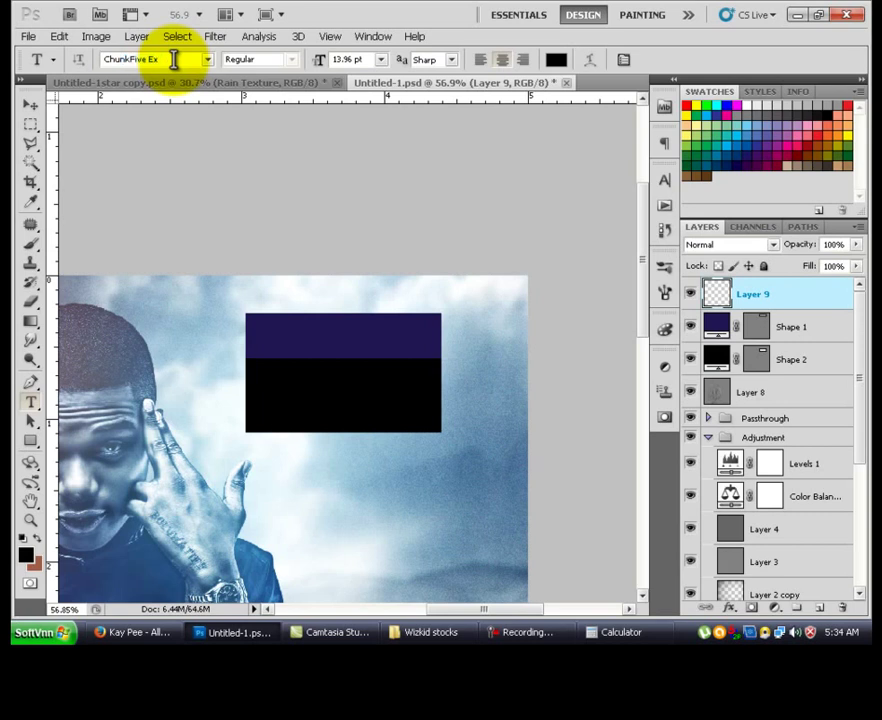
click(336, 355)
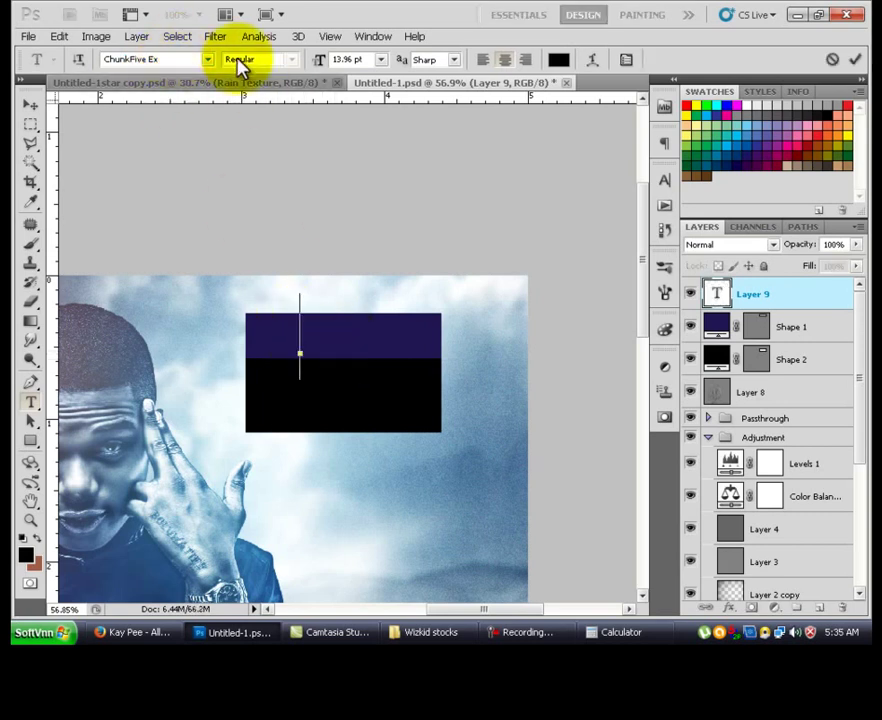
text(ON)
key(ctrl+a)
click(558, 60)
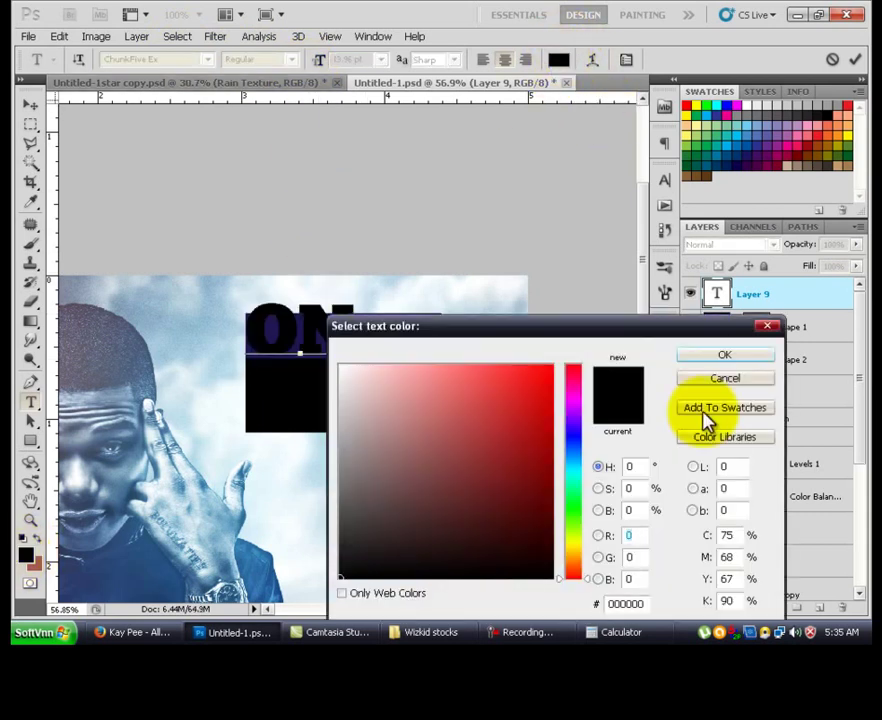
click(36, 566)
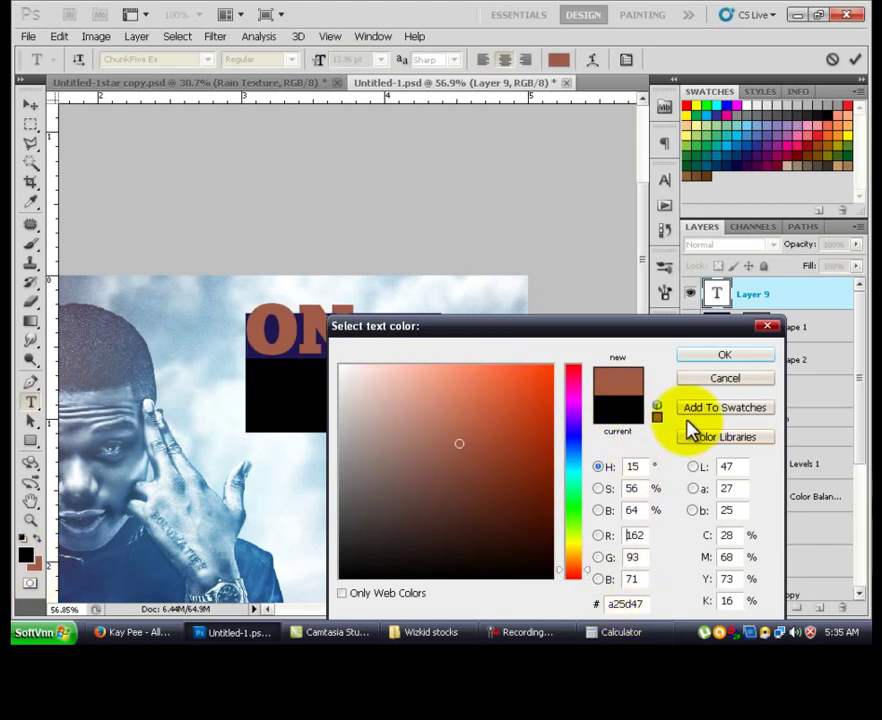
click(718, 357)
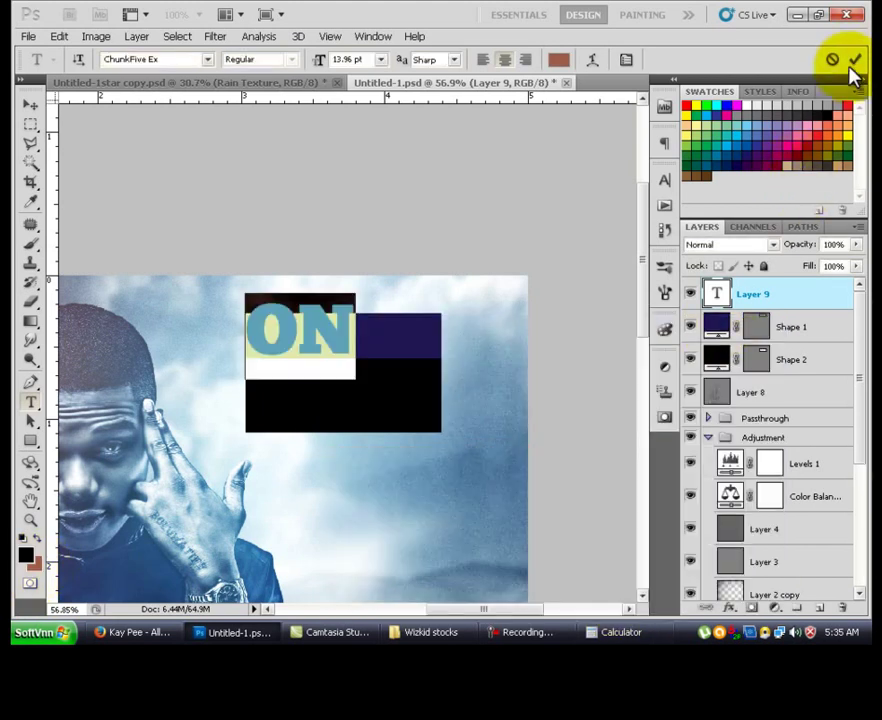
Step: Extend the brown text to read "ON TOP" without a full stop and commit it
click(352, 340)
text(TOP.)
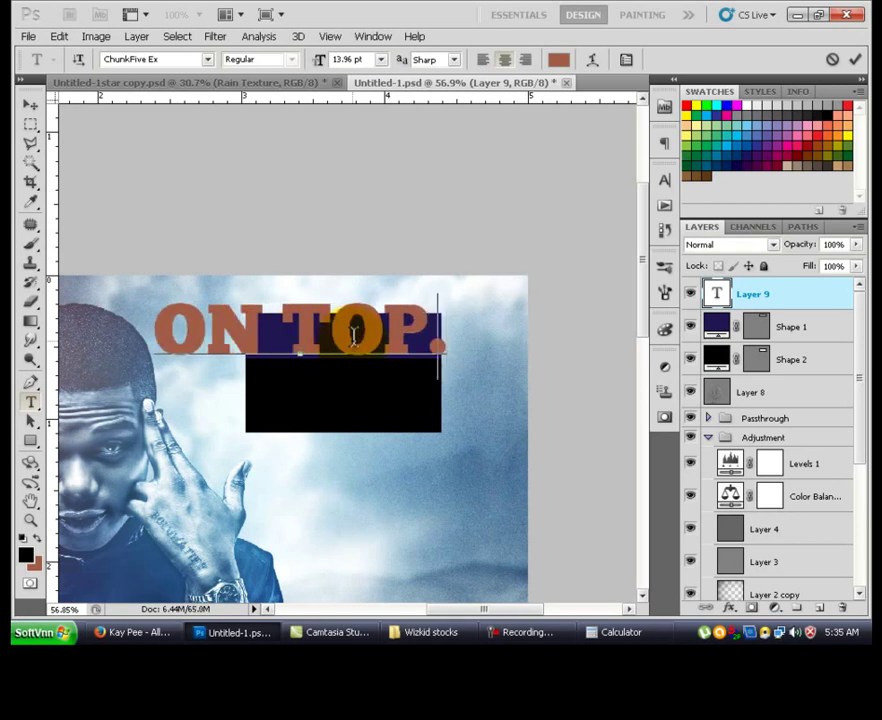
key(BackSpace)
click(422, 299)
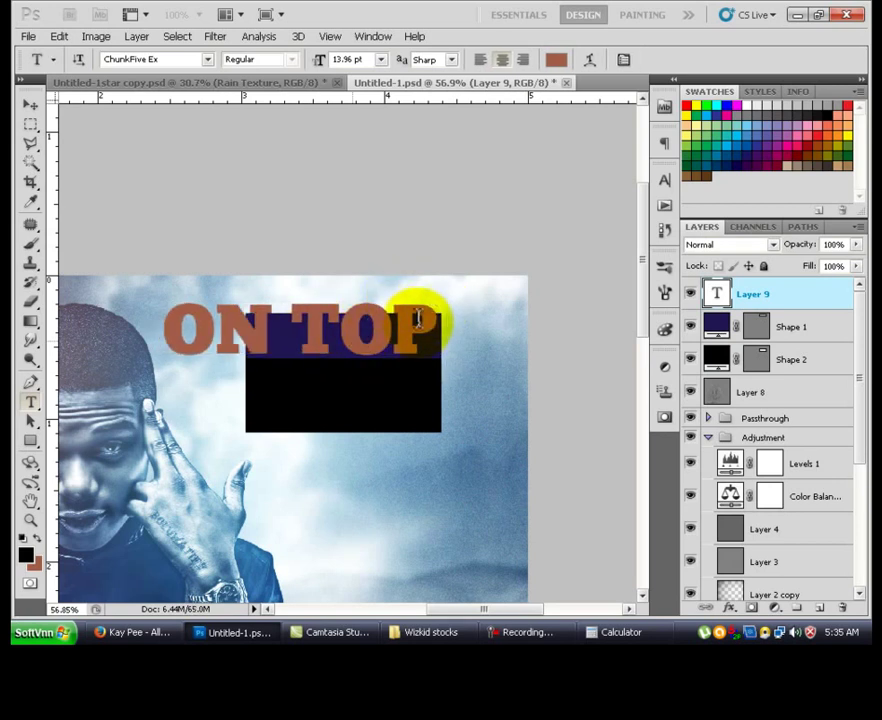
Step: Scale the ON TOP text down to about 8.04 pt and centre it inside the purple rectangle
key(ctrl+t)
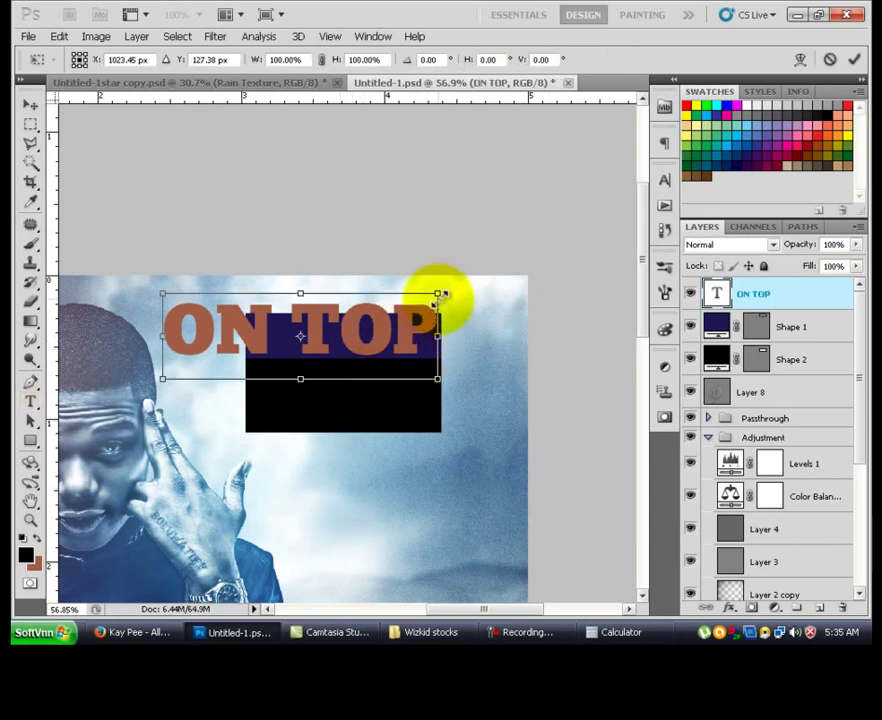
drag(390, 304, 380, 343)
key(Return)
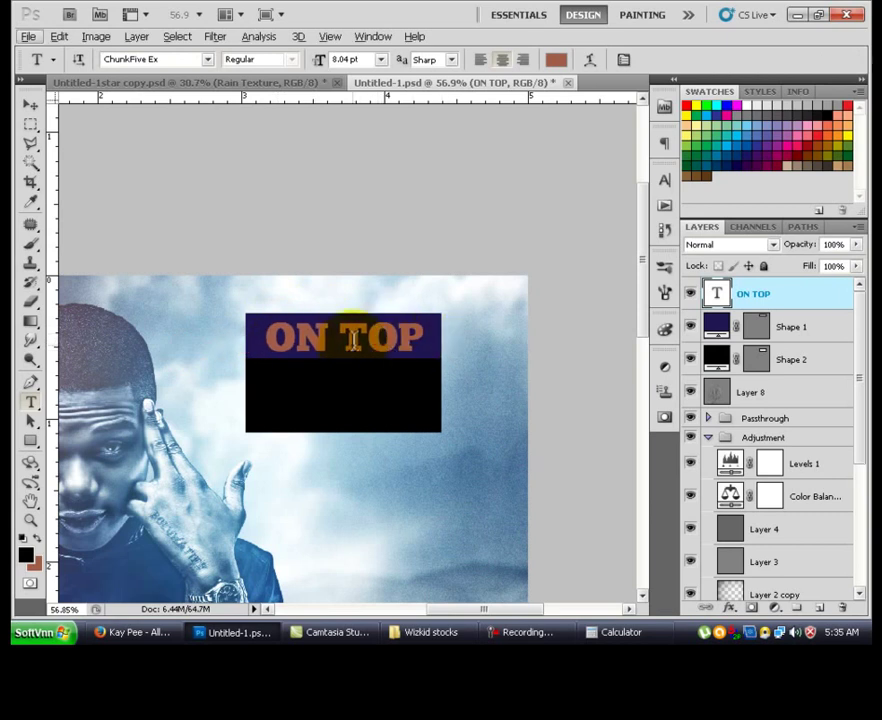
Step: Duplicate the ON TOP text onto the black rectangle and replace the copy's wording with "YOUR MATTER"
drag(369, 343, 369, 403)
click(368, 399)
key(ctrl+a)
text(YOUR)
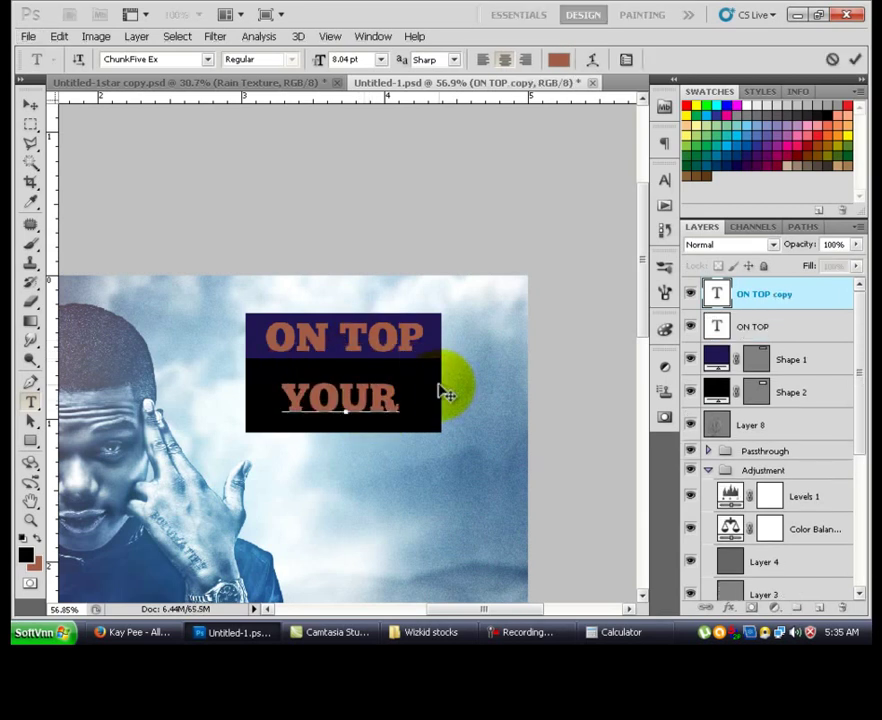
text( MATTER)
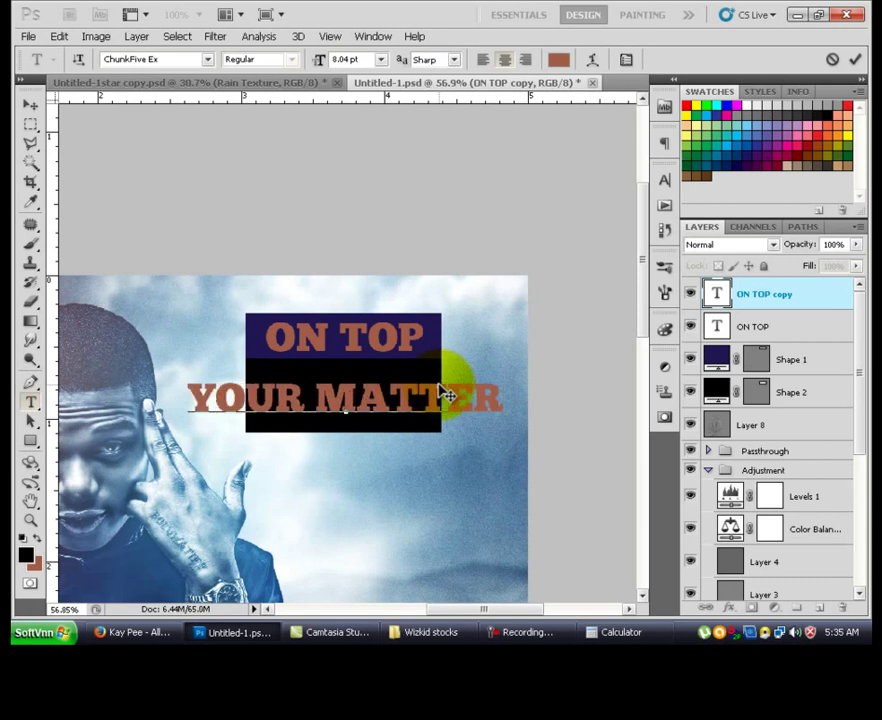